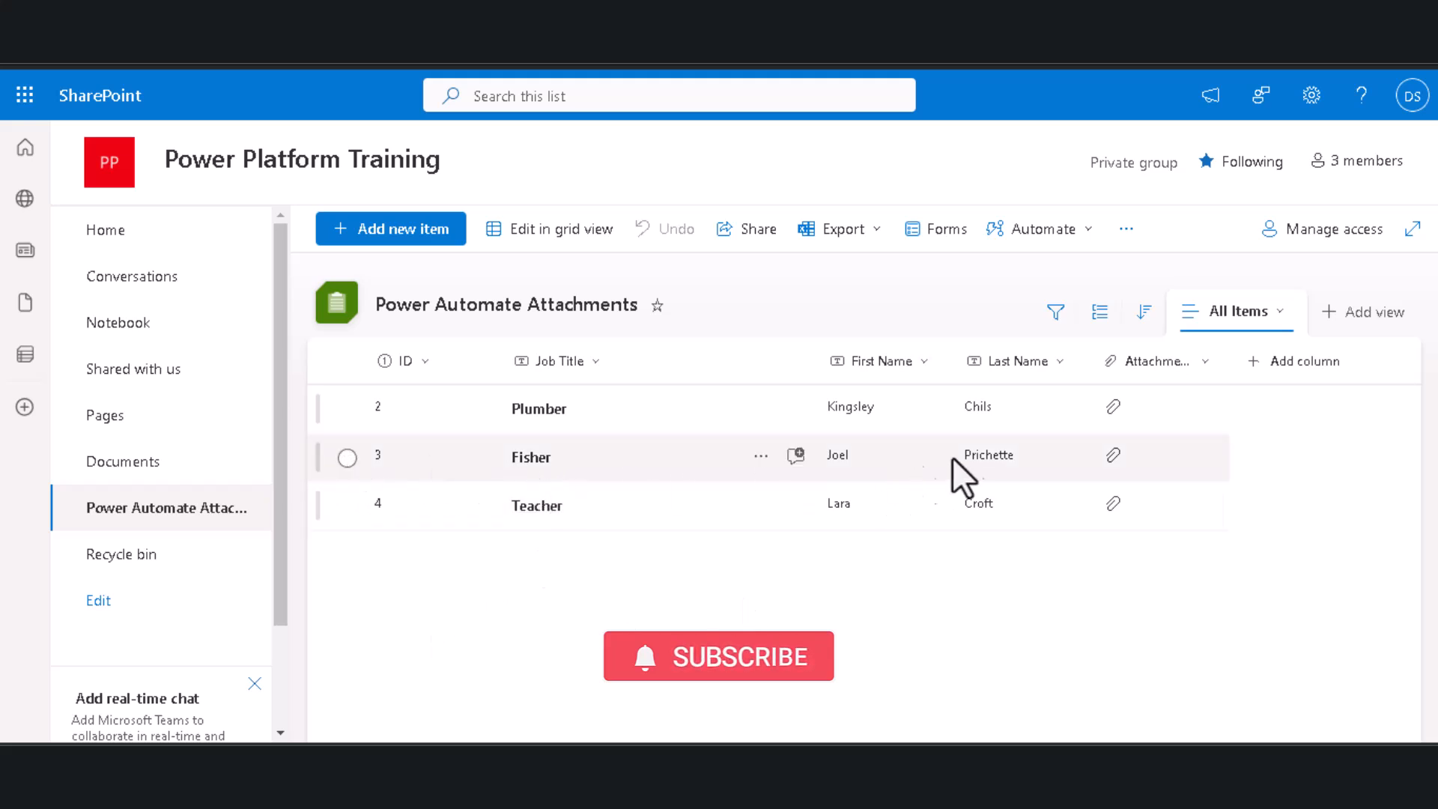
pyautogui.click(597, 457)
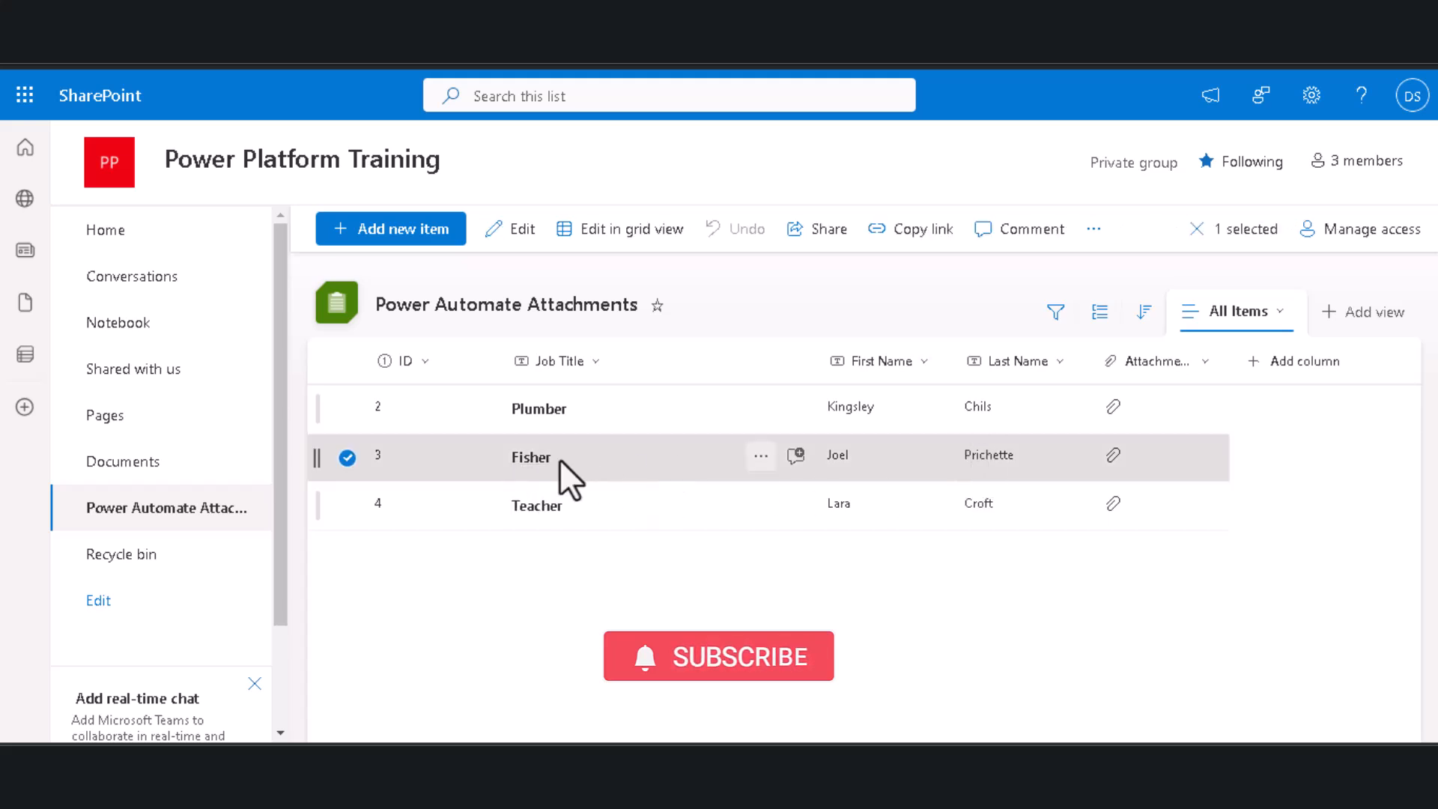
pyautogui.click(519, 469)
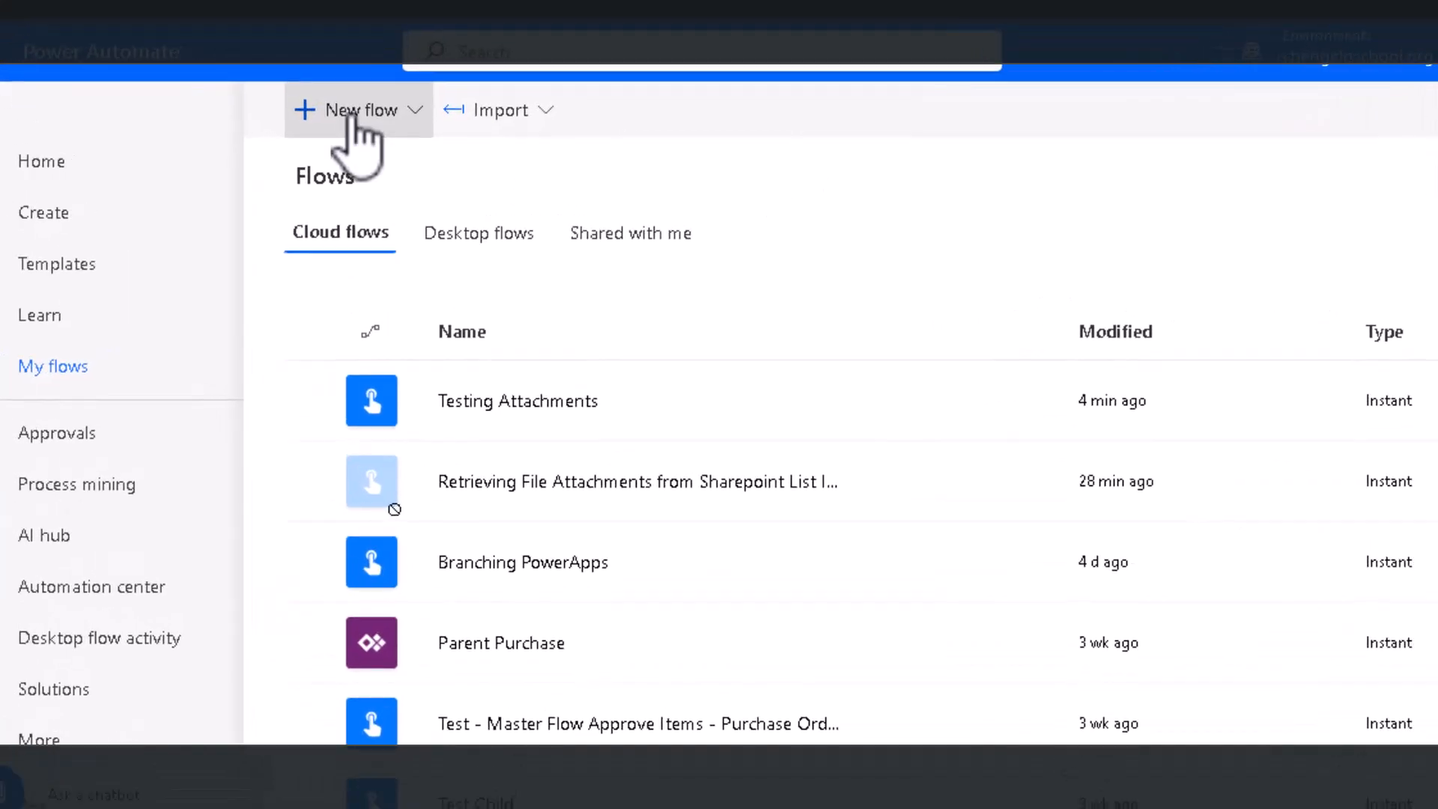
# - In Power Automate, create an instant cloud flow named Getting File Attachments that is triggered manually
pyautogui.click(350, 114)
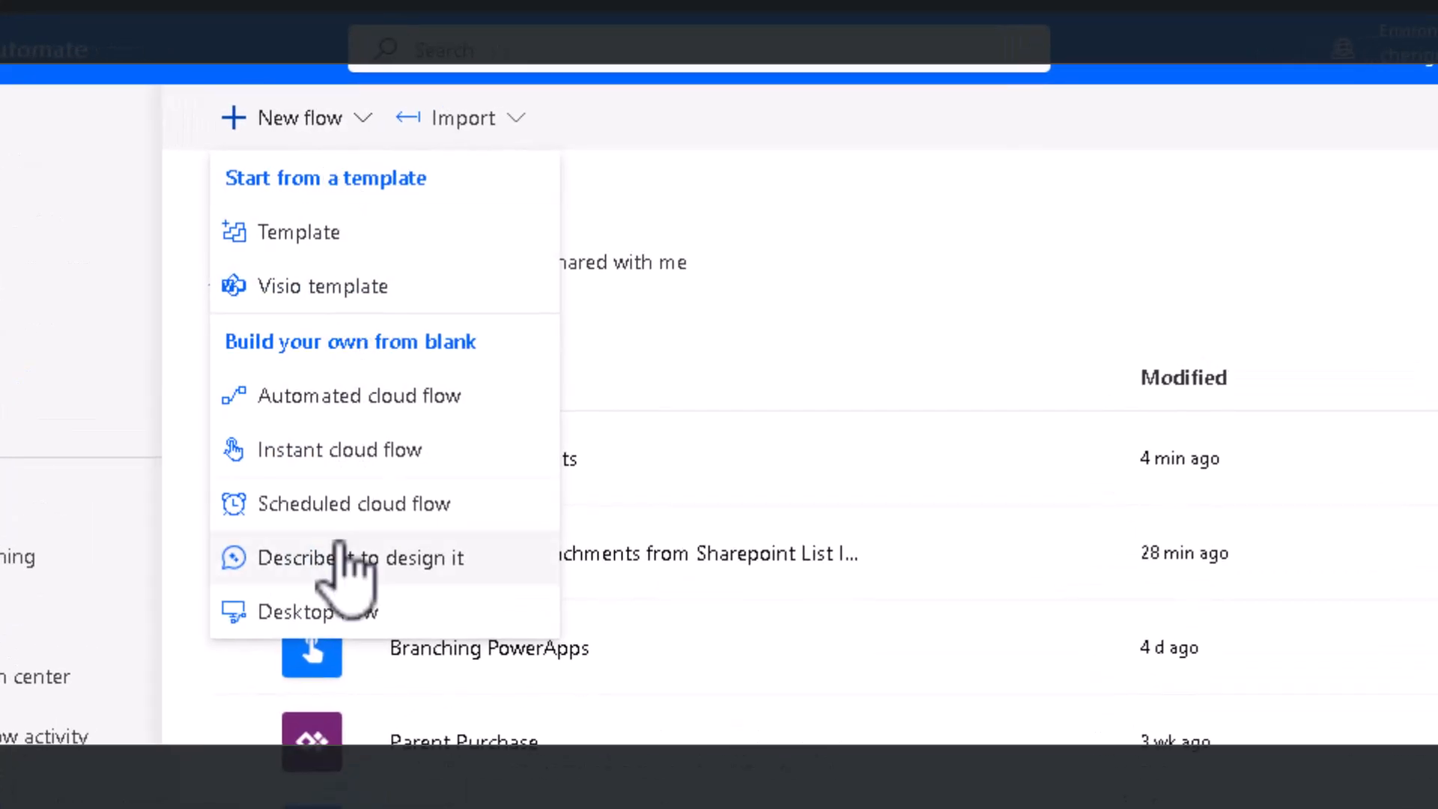
pyautogui.click(367, 461)
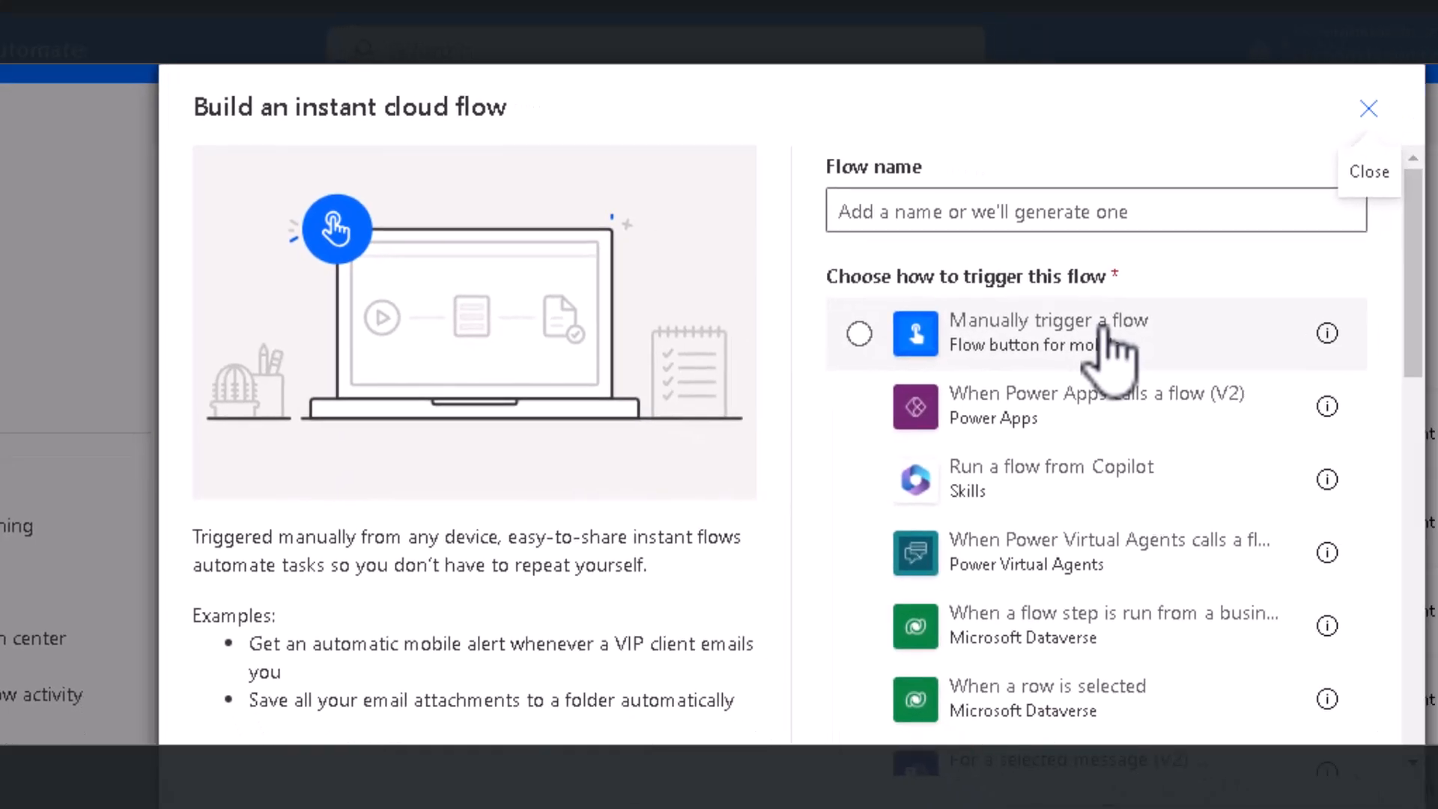
pyautogui.click(859, 334)
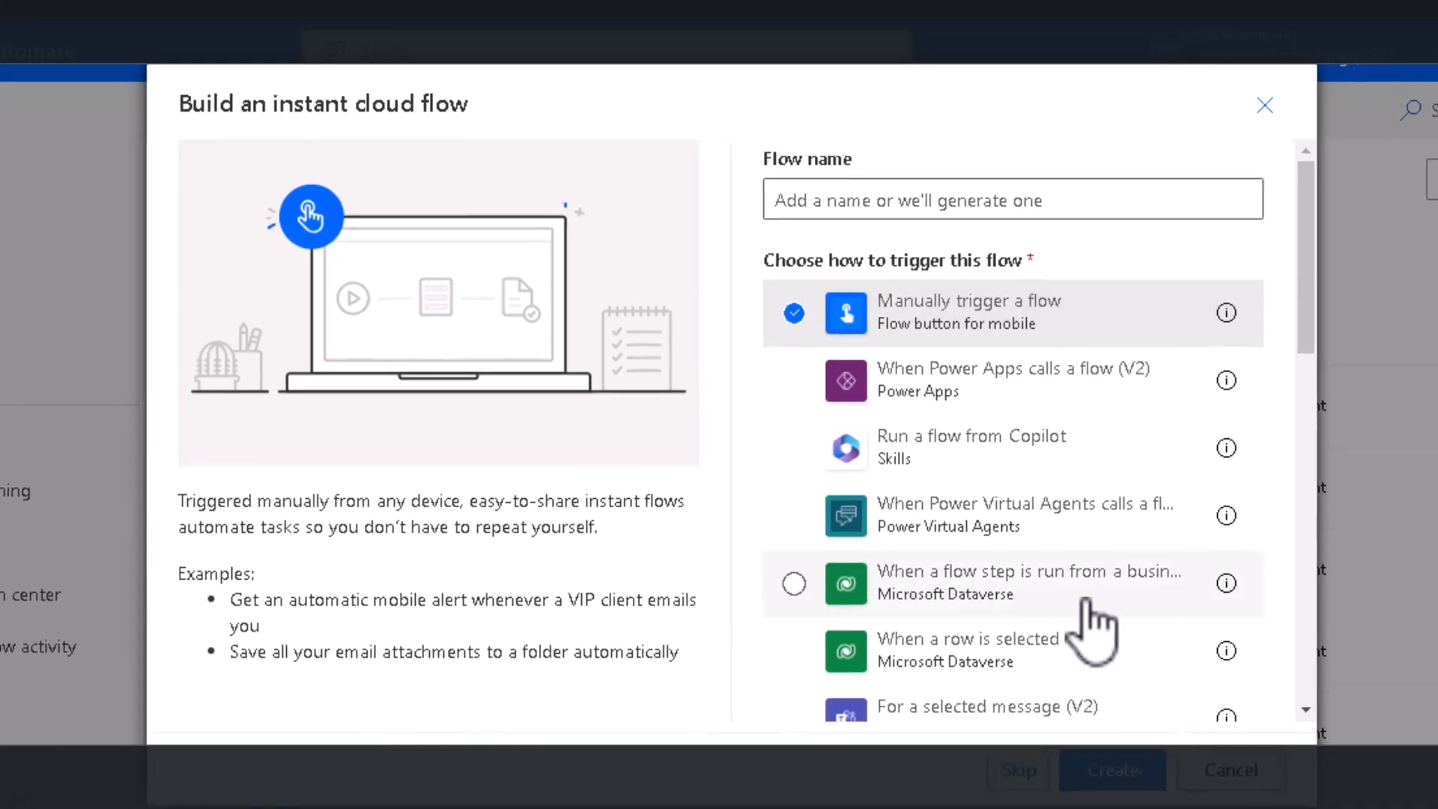
pyautogui.click(1116, 772)
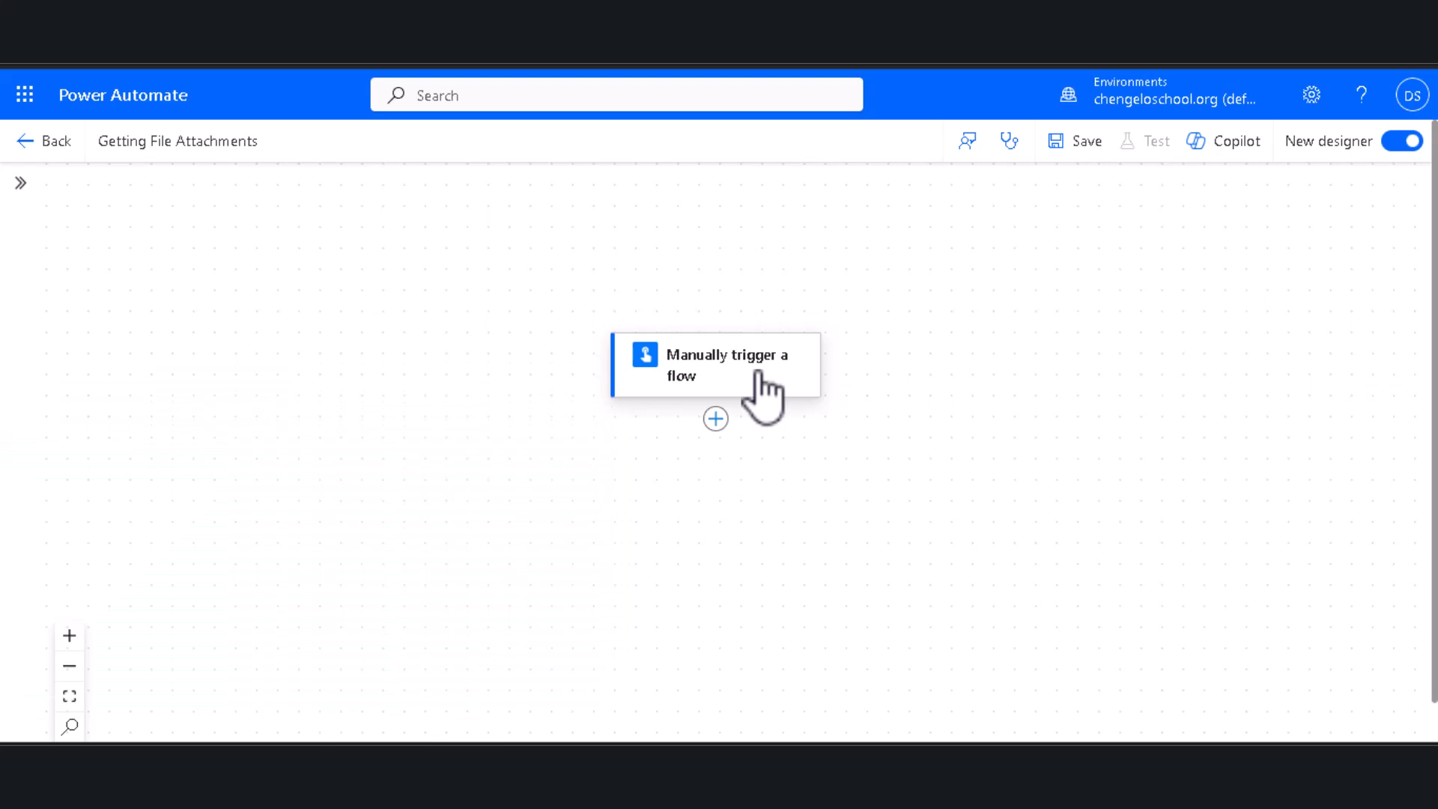
# - Add a number input named ID to the manual trigger and collapse its settings
pyautogui.click(734, 373)
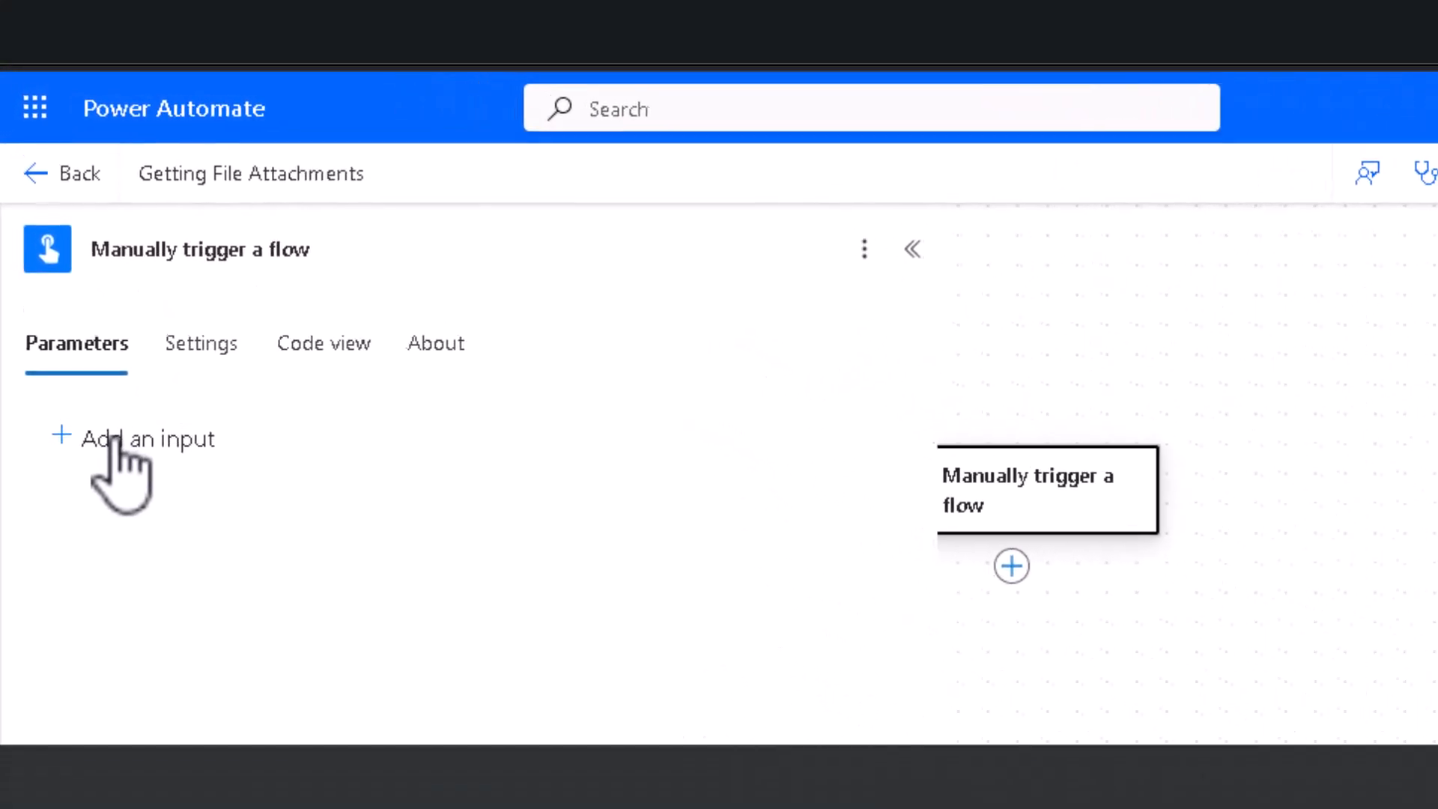
pyautogui.click(114, 439)
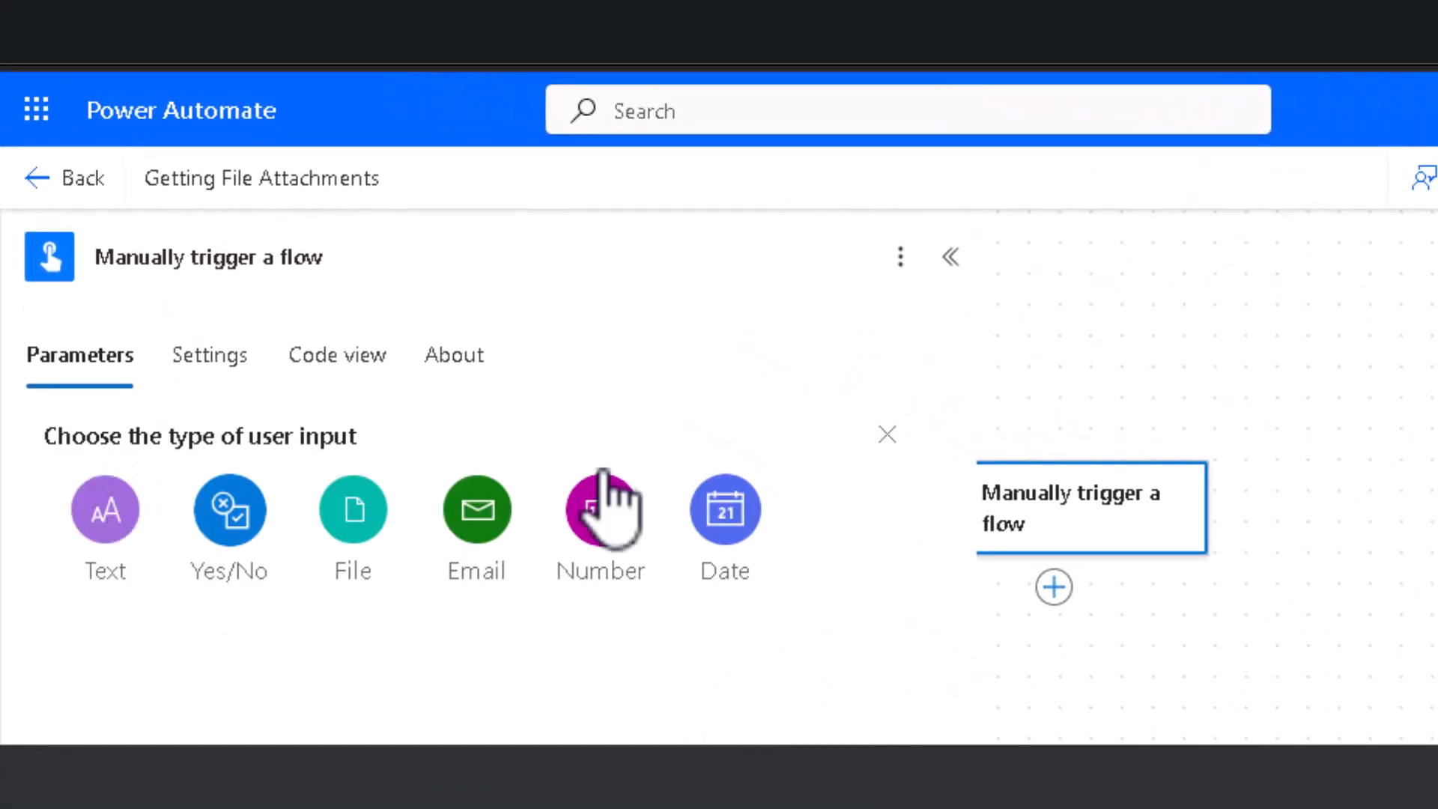
pyautogui.click(603, 513)
pyautogui.click(188, 454)
pyautogui.doubleClick(190, 455)
pyautogui.write('ID')
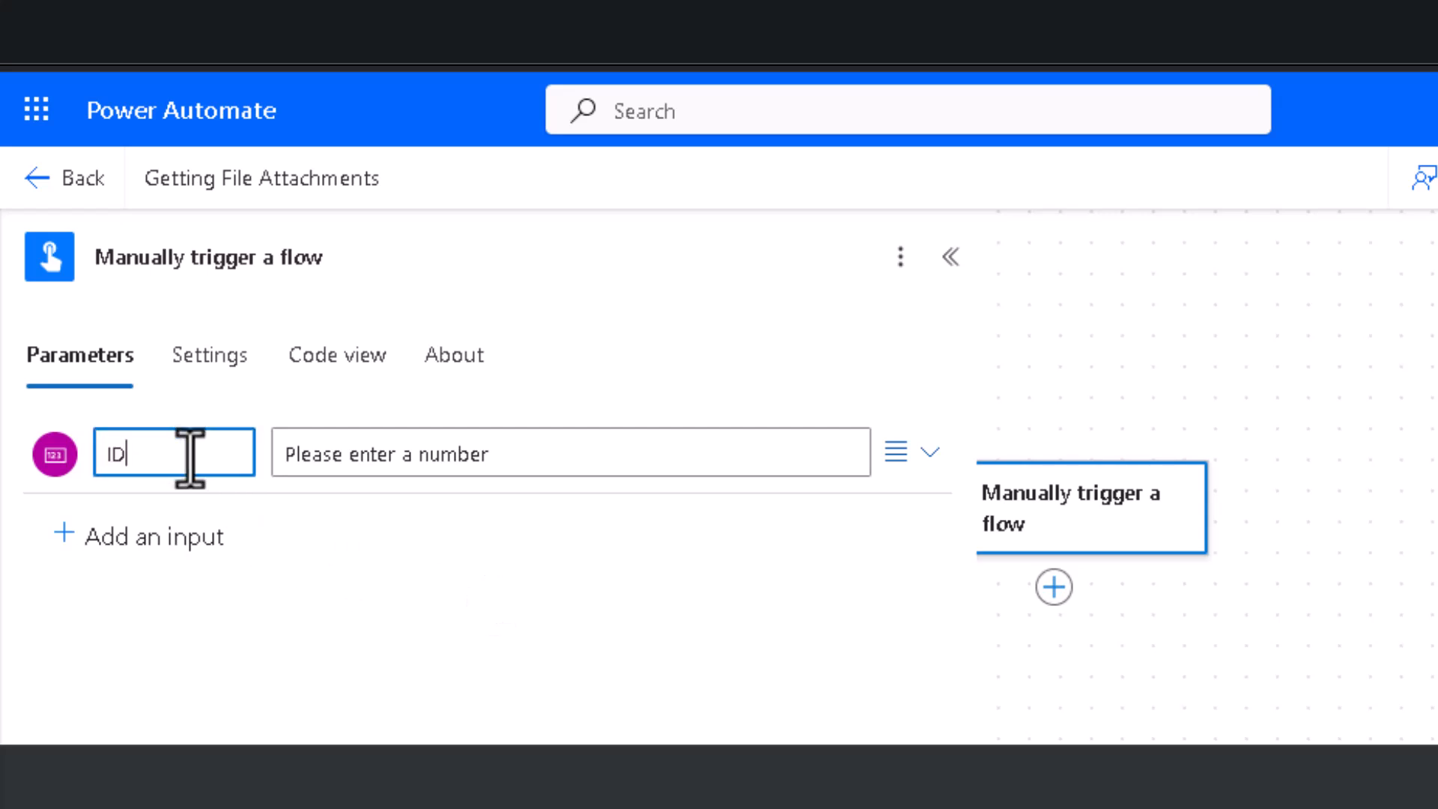
pyautogui.click(1086, 678)
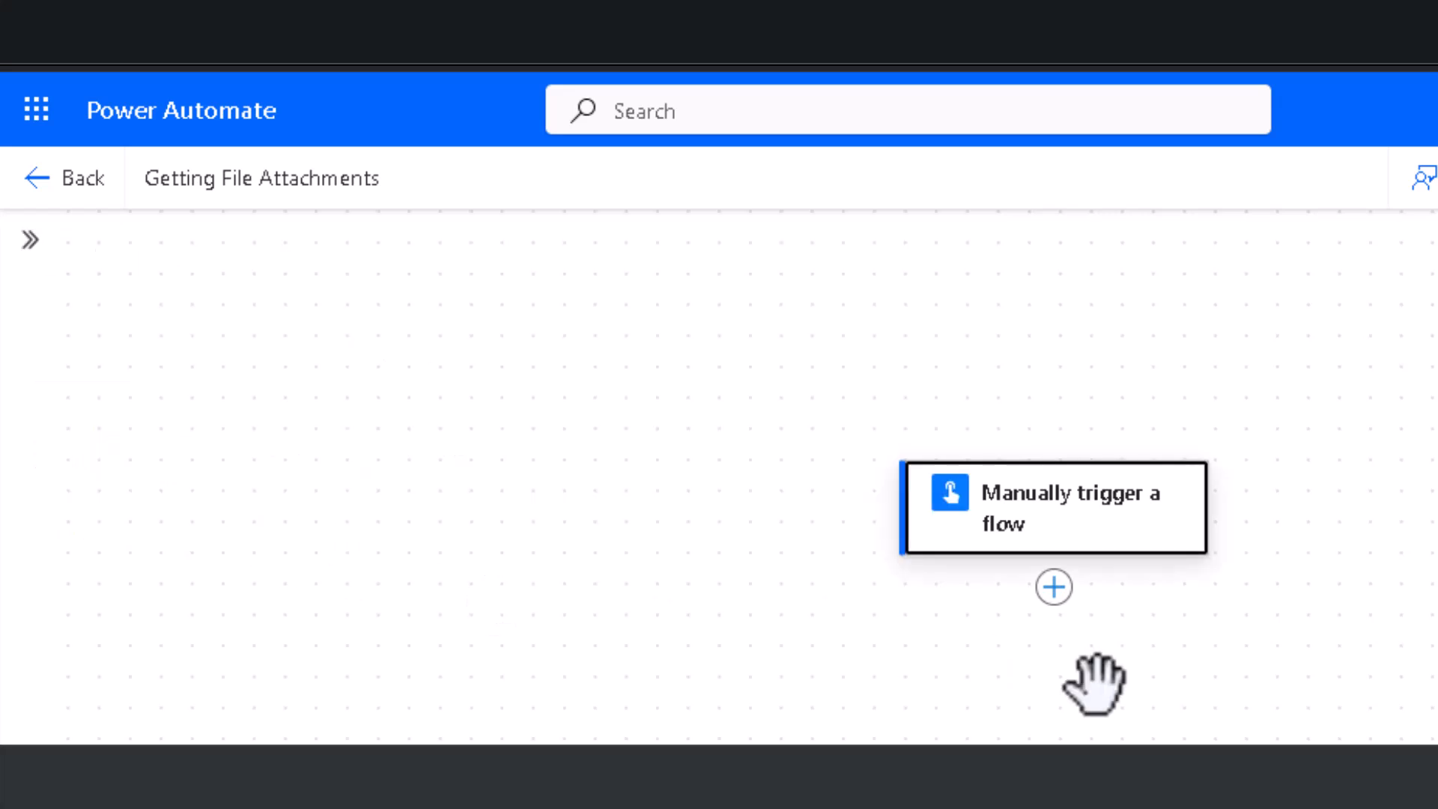
# - Search the actions for "get attac" and add SharePoint's Get attachments action below the manual trigger
pyautogui.click(1054, 588)
pyautogui.click(1178, 593)
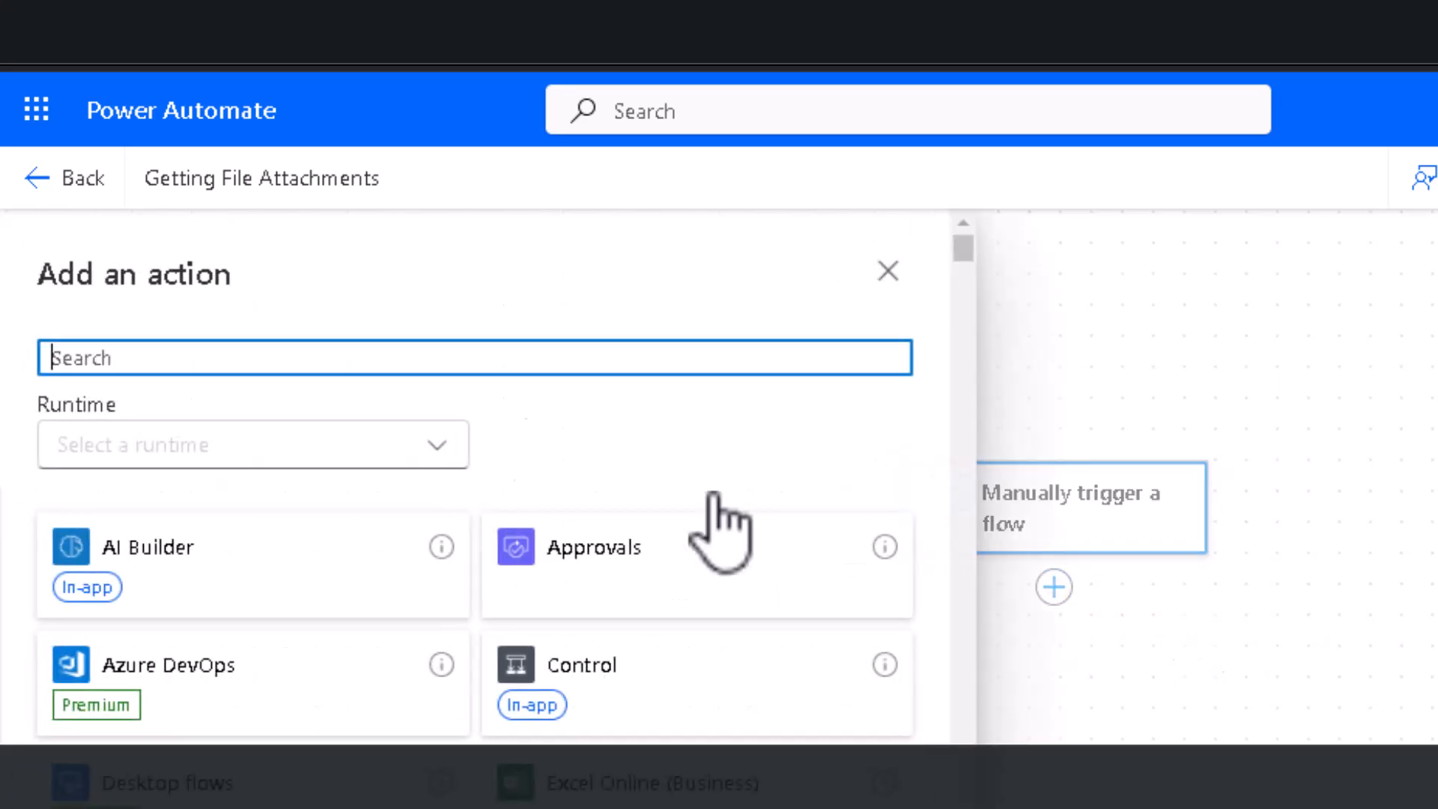
pyautogui.write('get')
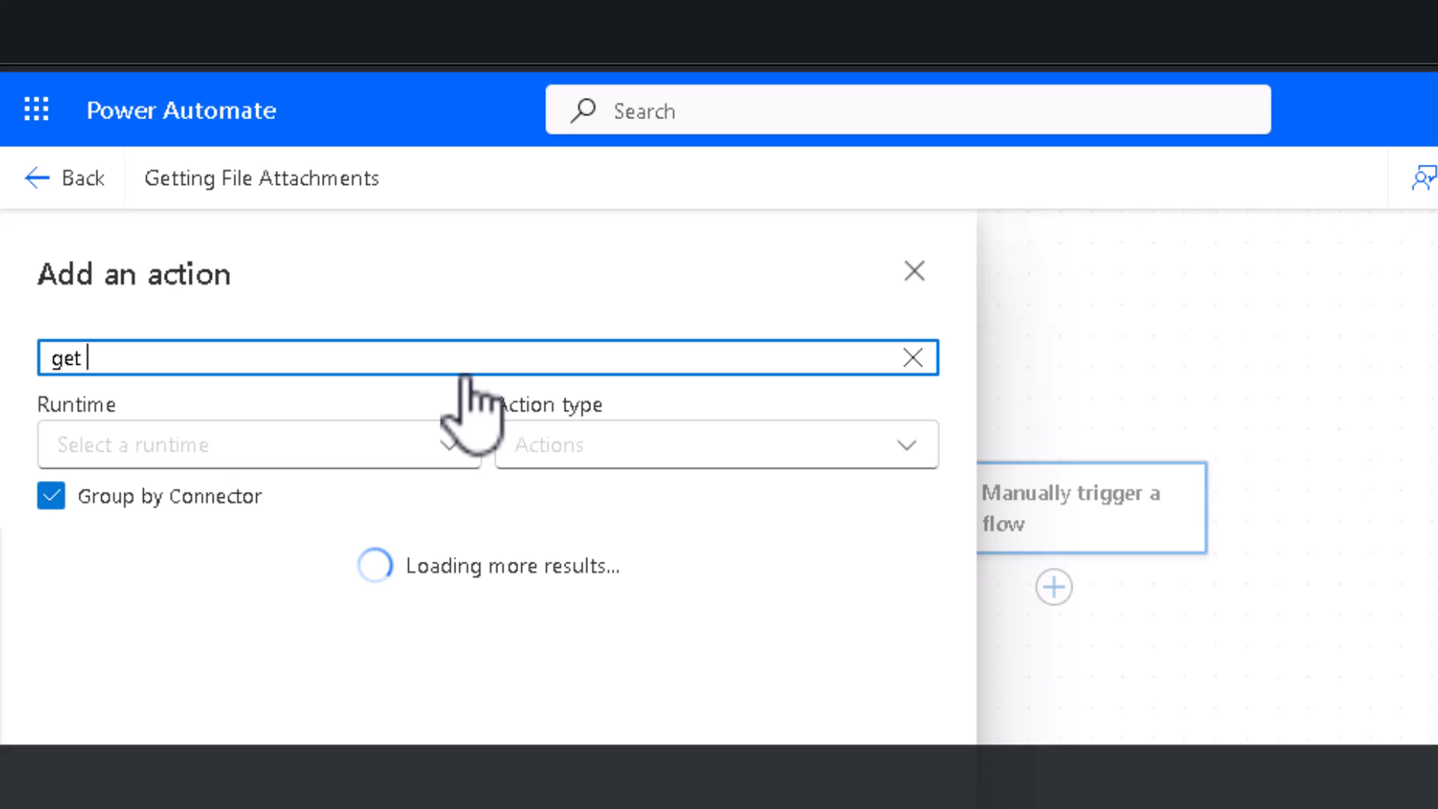
pyautogui.write(' attac')
pyautogui.scroll(-3, 354, 494)
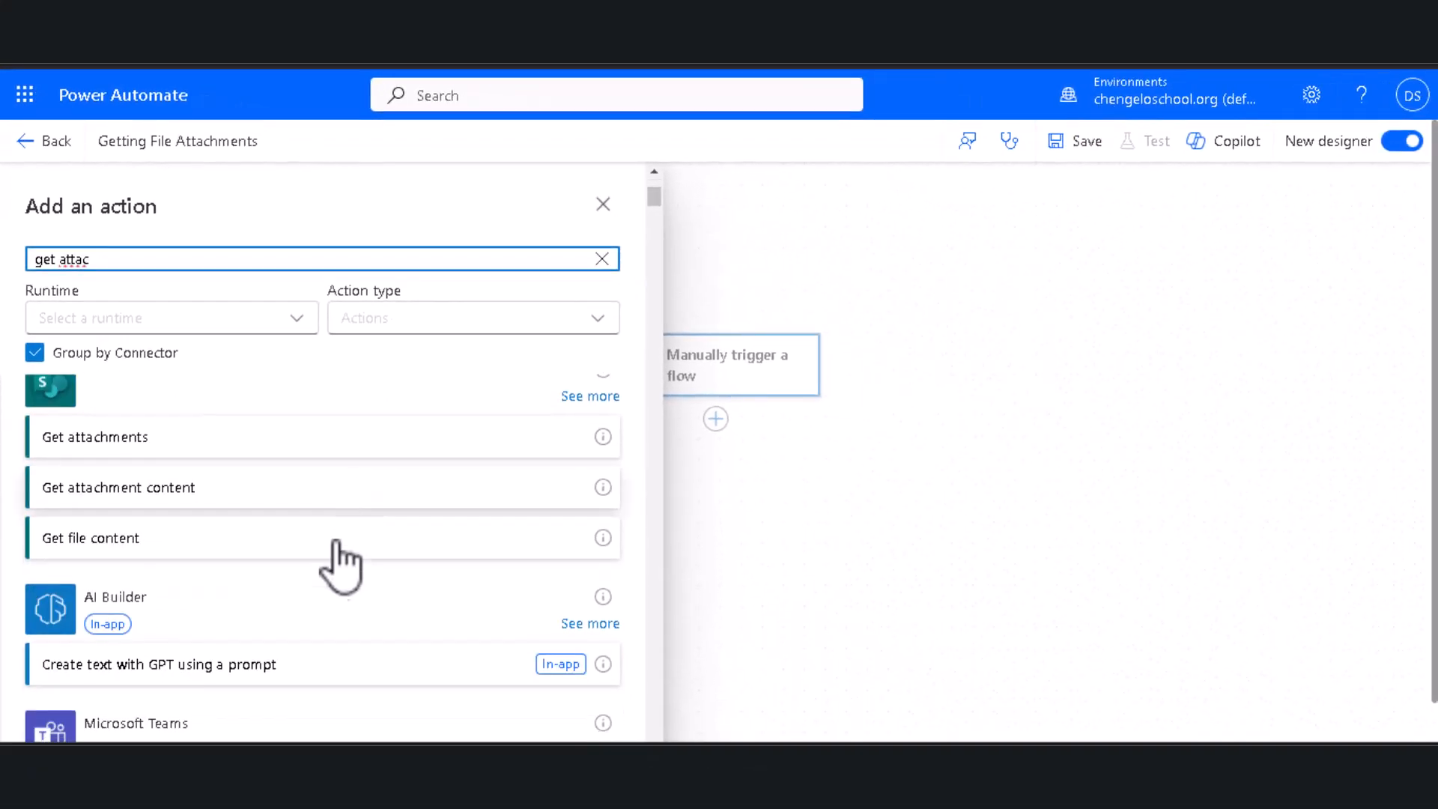
pyautogui.click(284, 450)
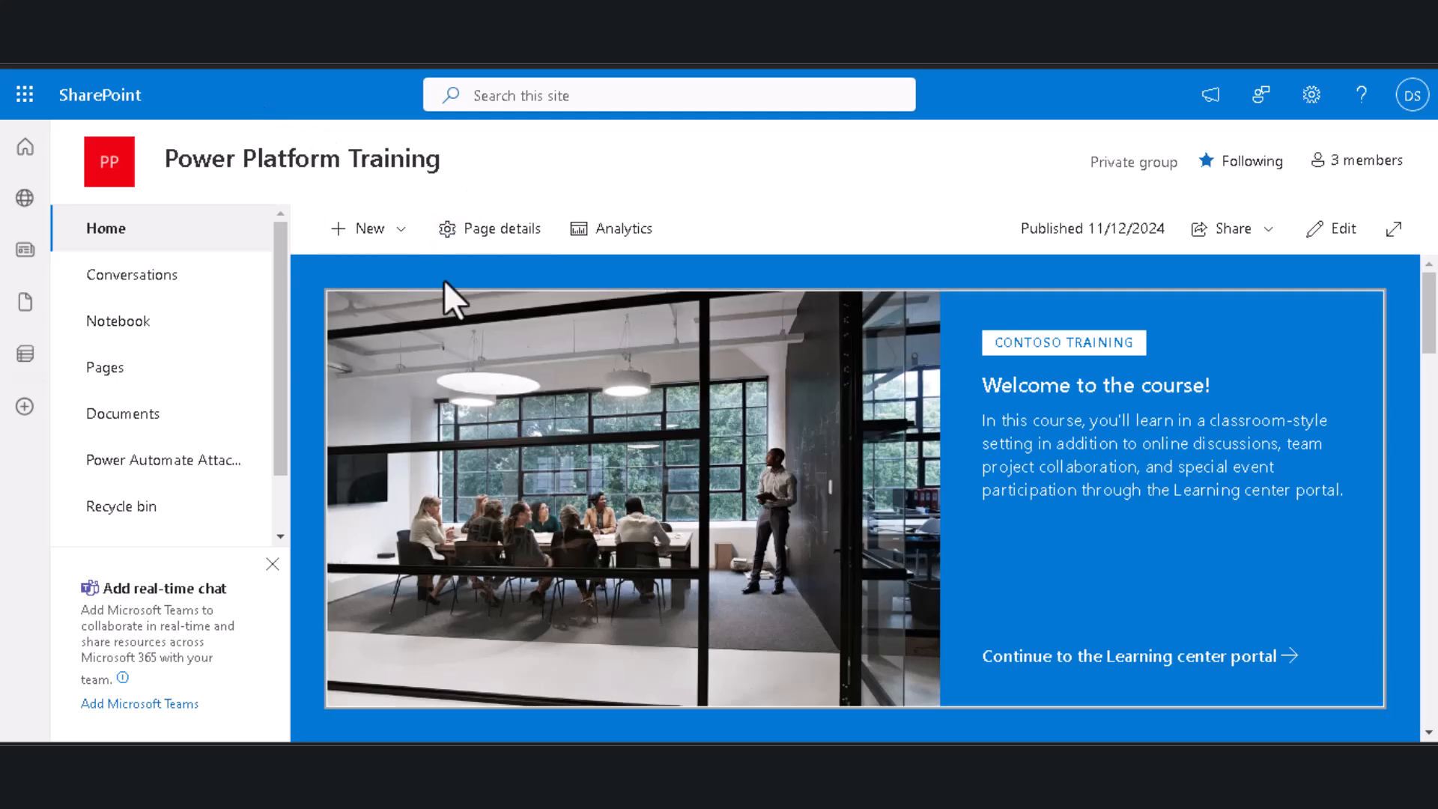
# - Point Get attachments to the Power Platform Training site's Power Automate Attachments list, using the trigger's ID input as the item Id
pyautogui.click(712, 637)
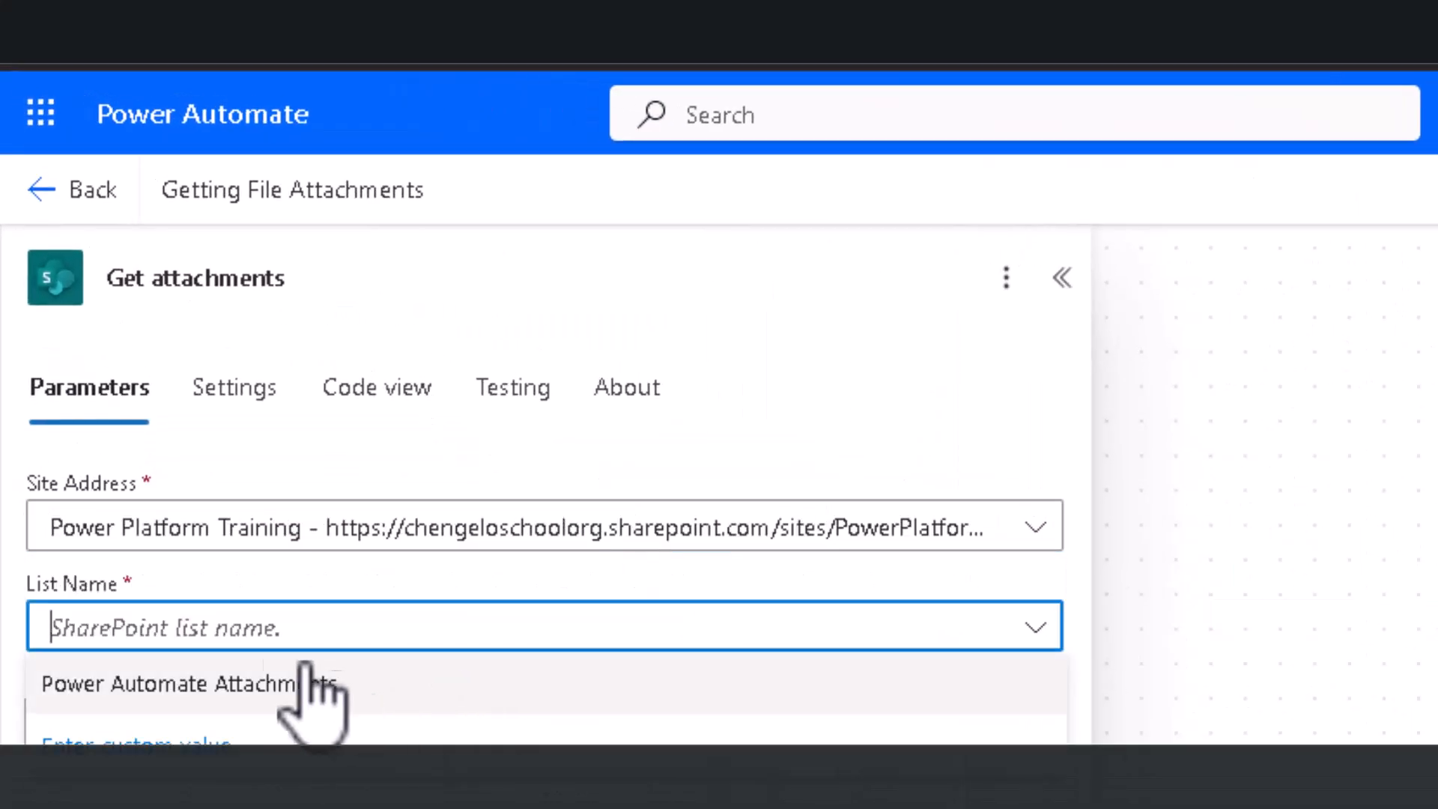
pyautogui.click(254, 697)
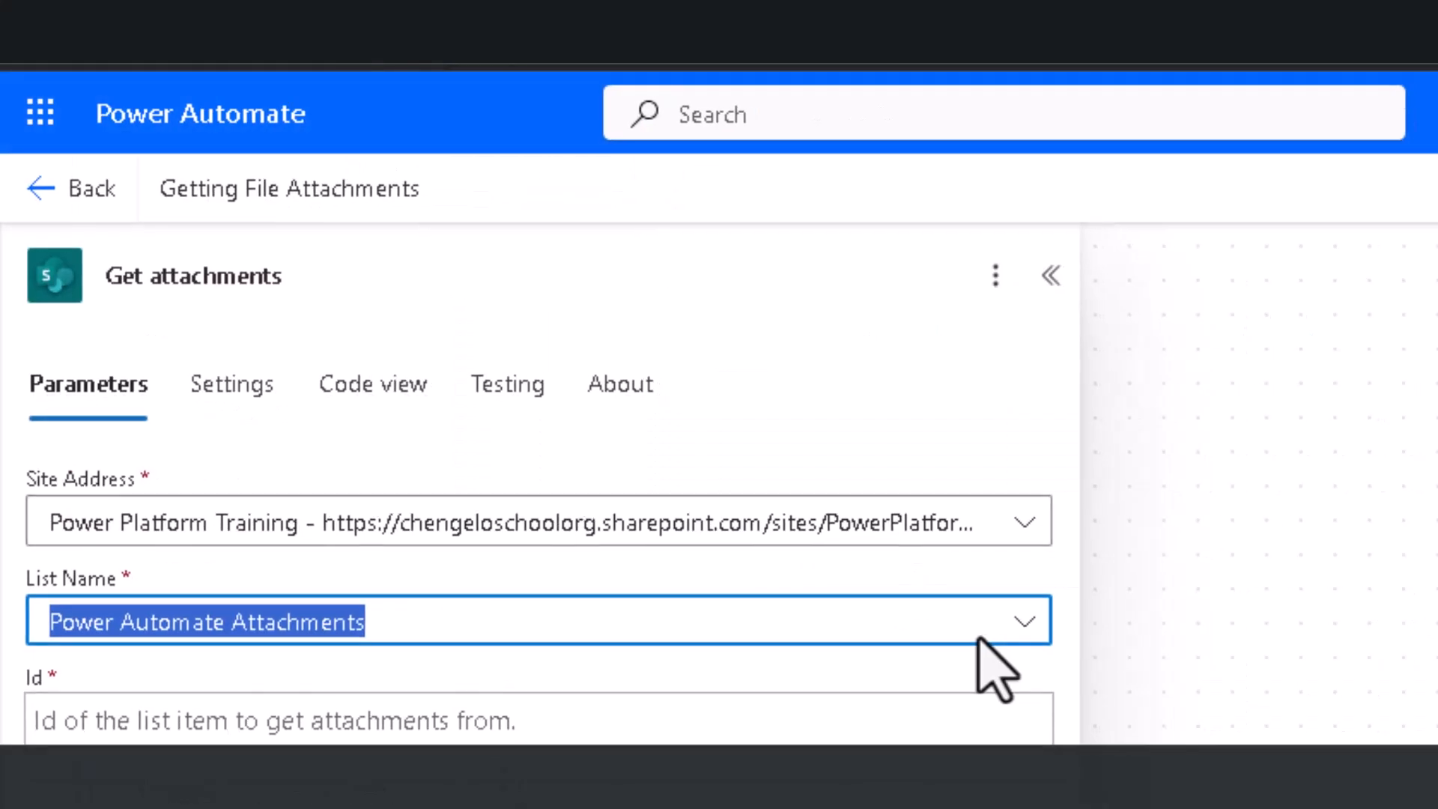
pyautogui.click(834, 713)
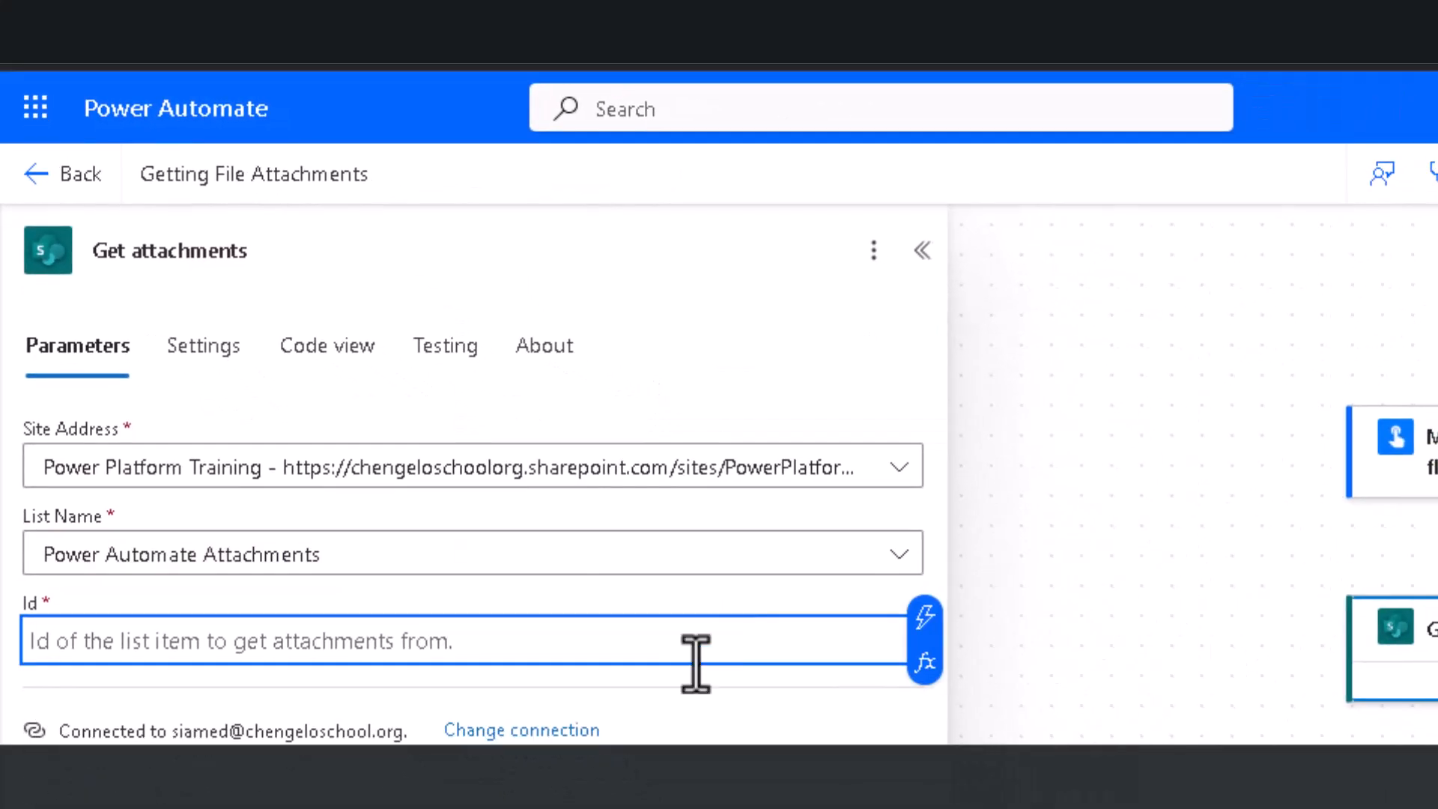
pyautogui.click(926, 622)
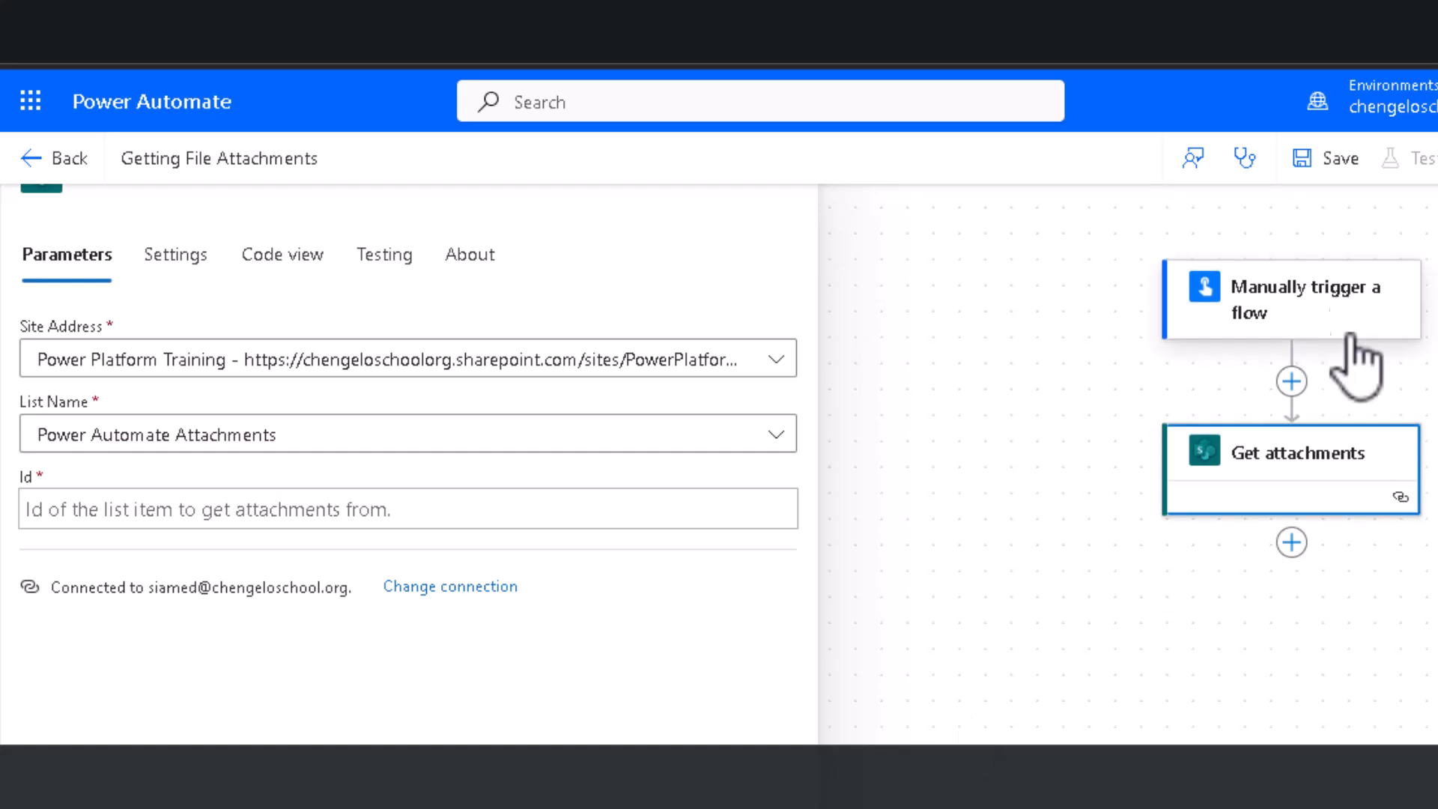
pyautogui.click(714, 517)
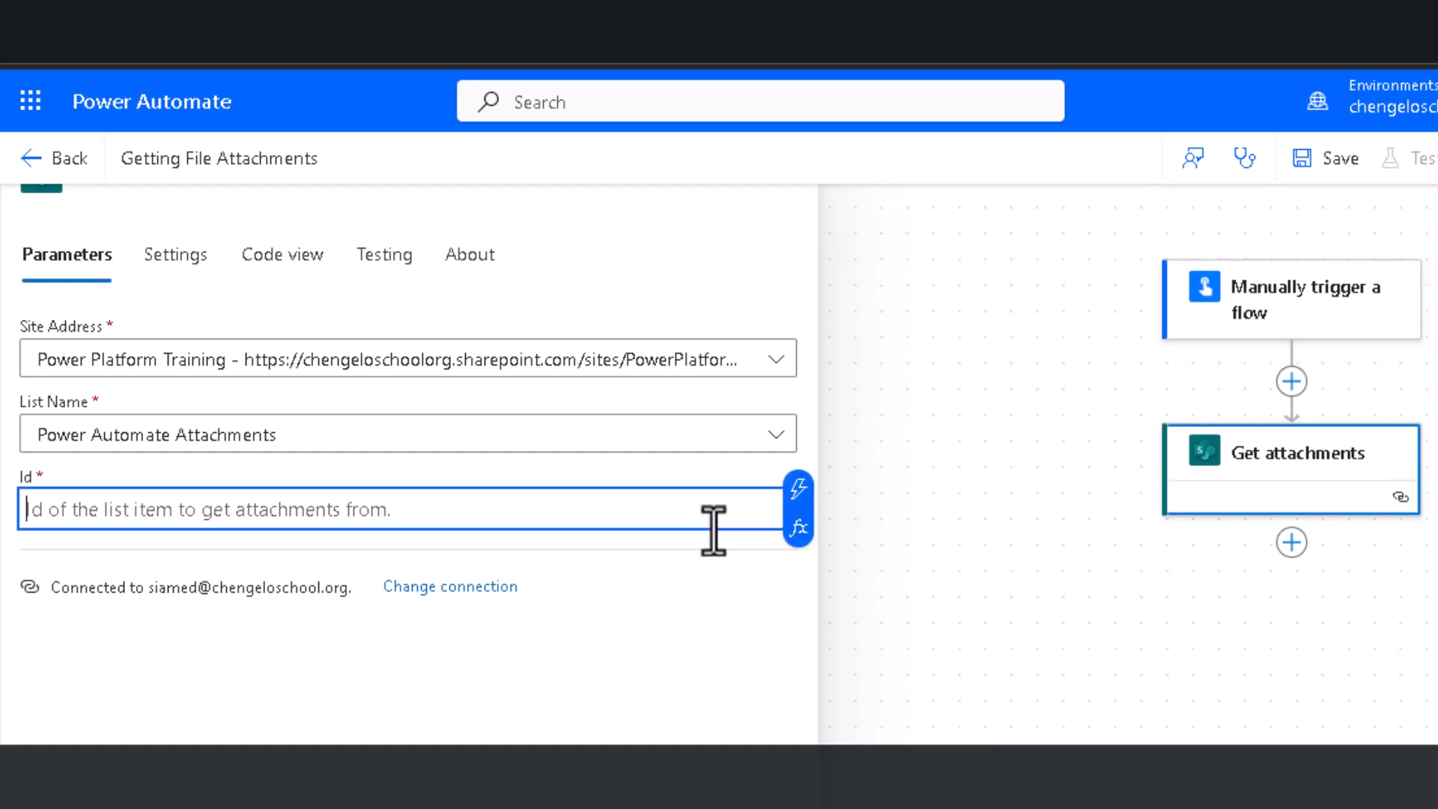
pyautogui.click(798, 489)
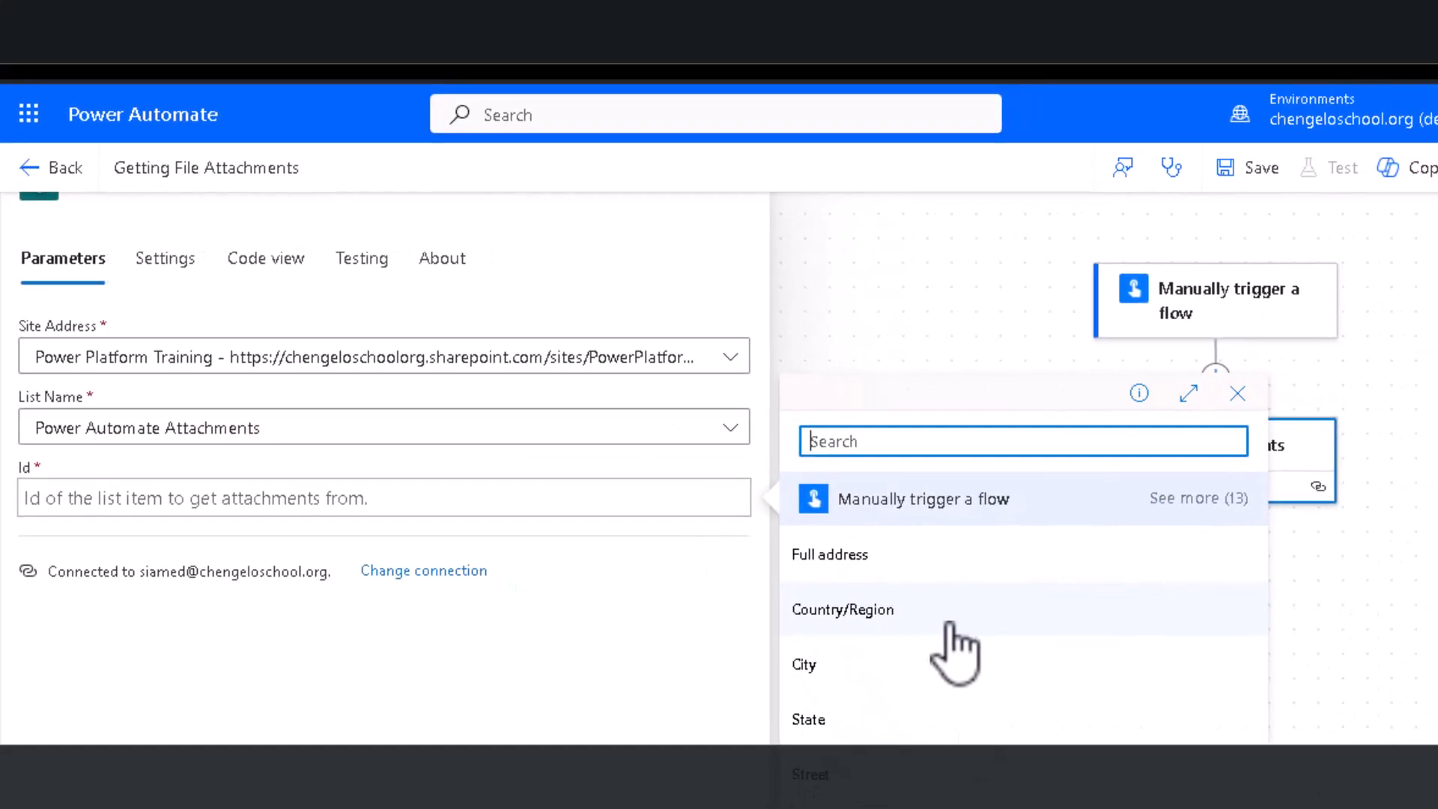
pyautogui.click(1199, 498)
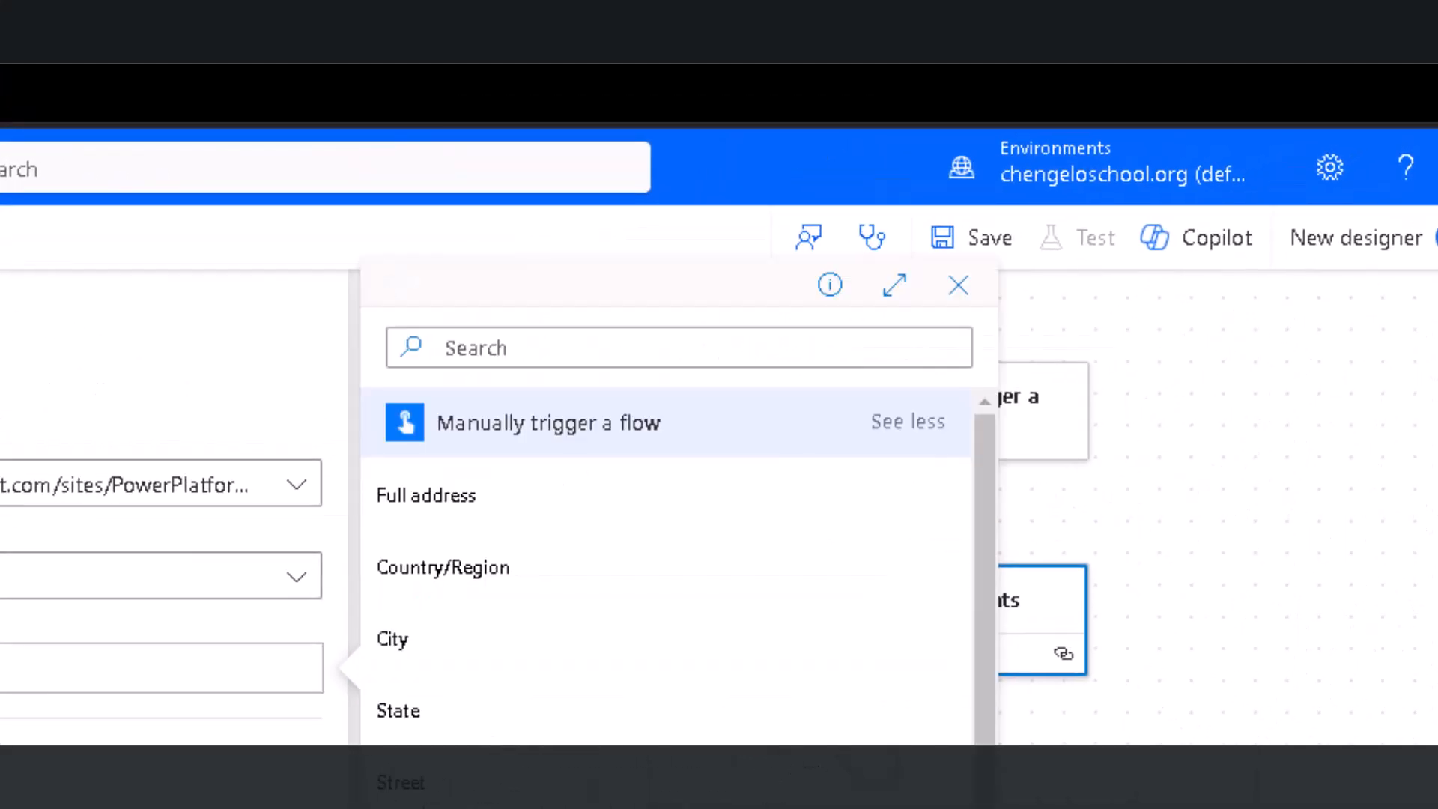
pyautogui.scroll(-4, 667, 600)
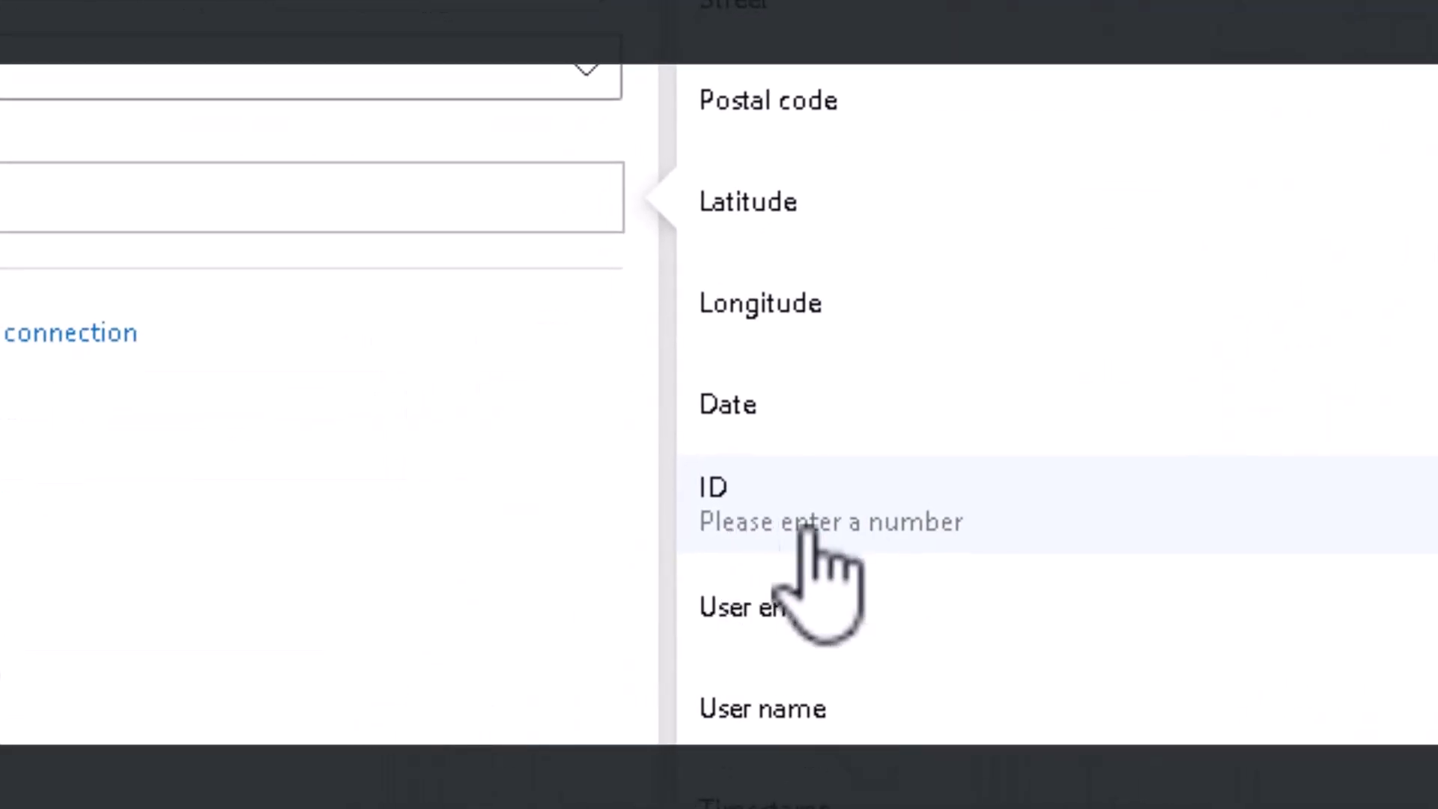
pyautogui.click(756, 544)
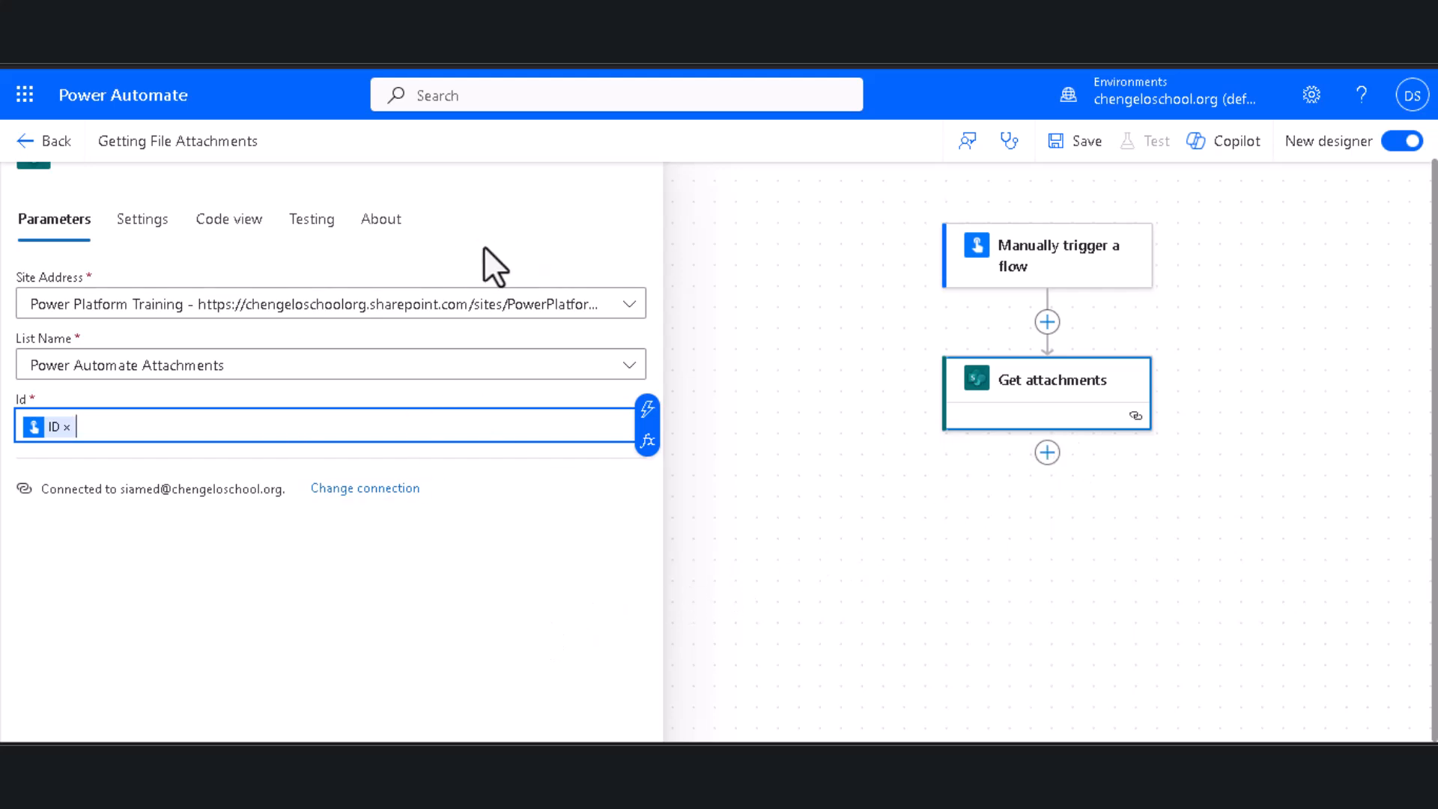
# - Add an Initialize variable action below Get attachments
pyautogui.click(1047, 452)
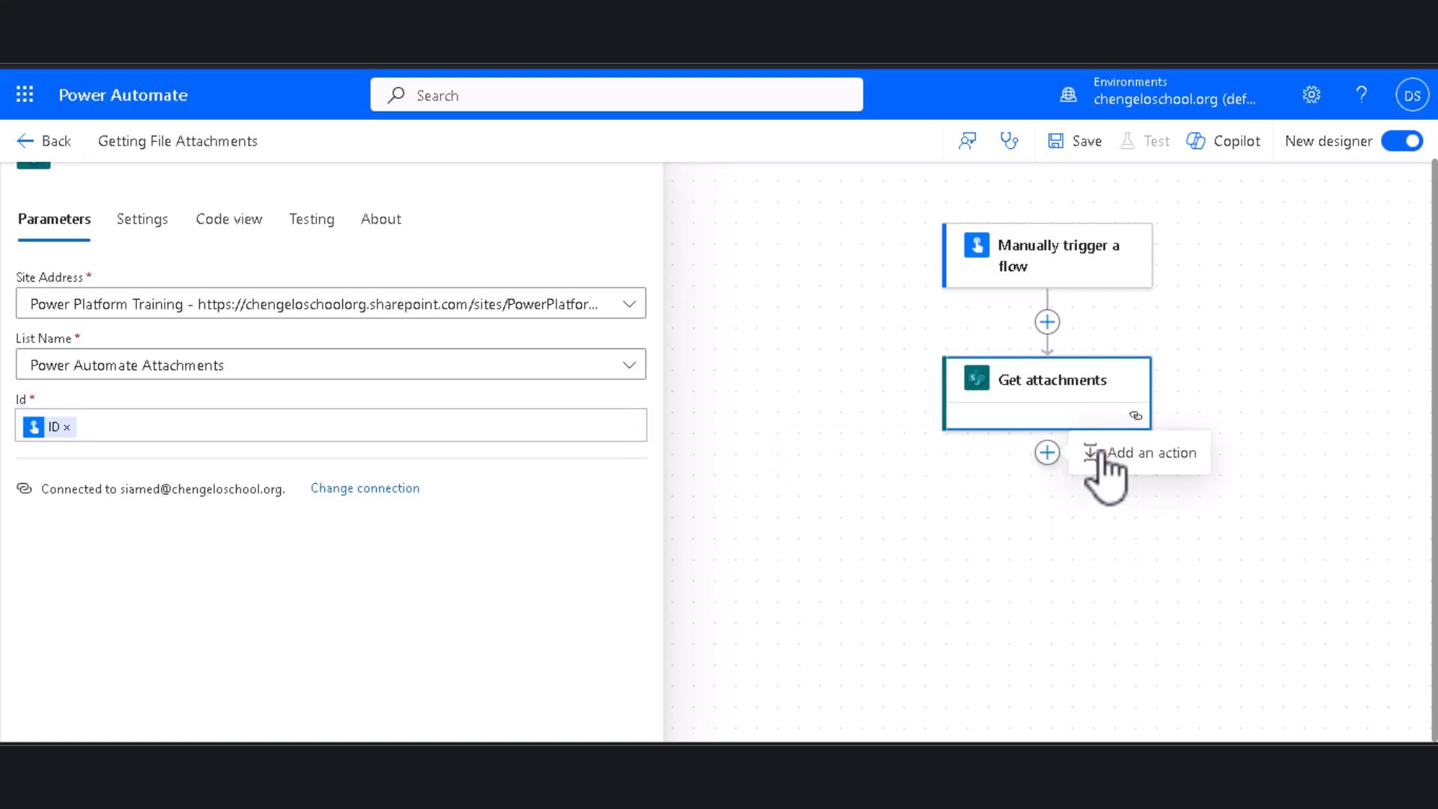
pyautogui.click(1124, 453)
pyautogui.write('init')
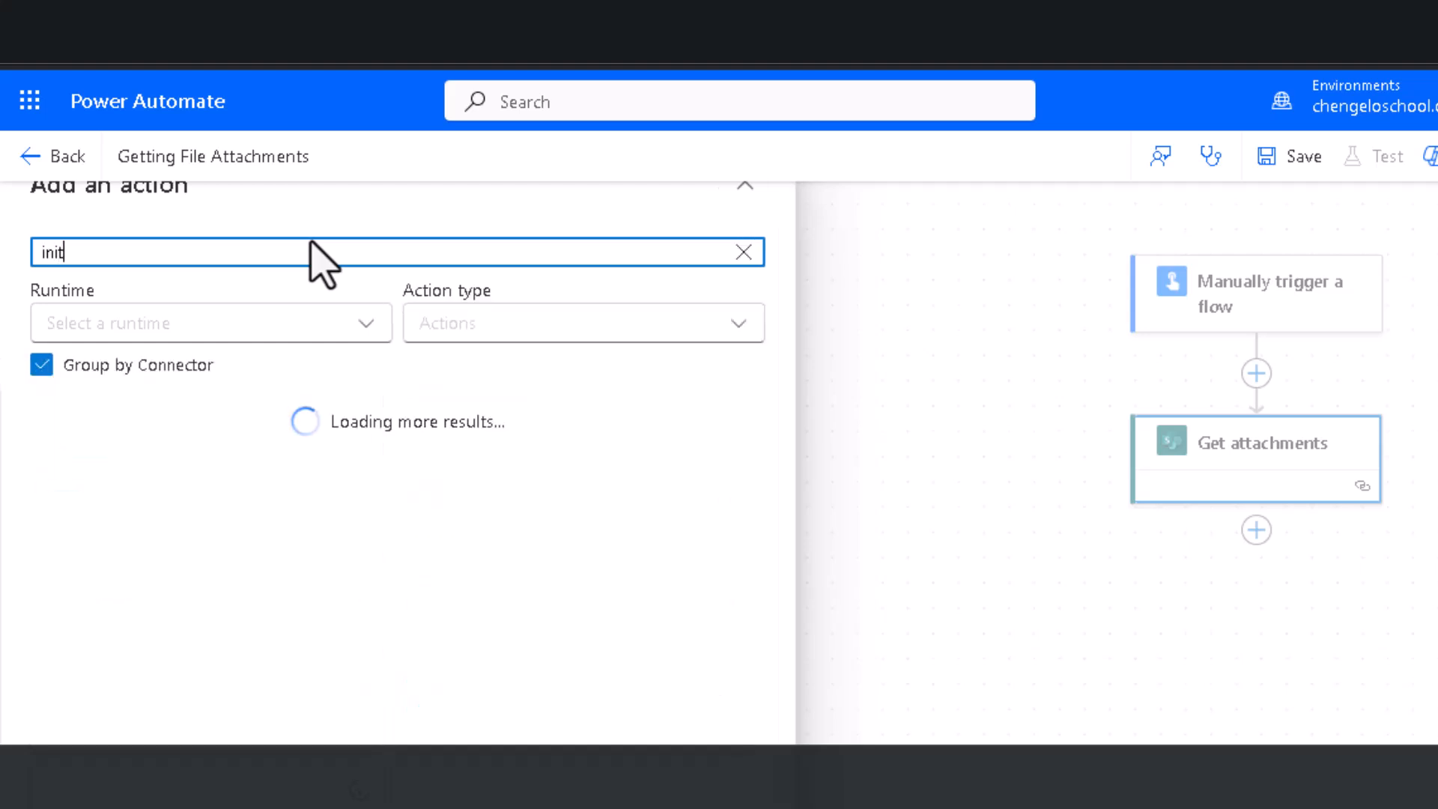
pyautogui.click(218, 645)
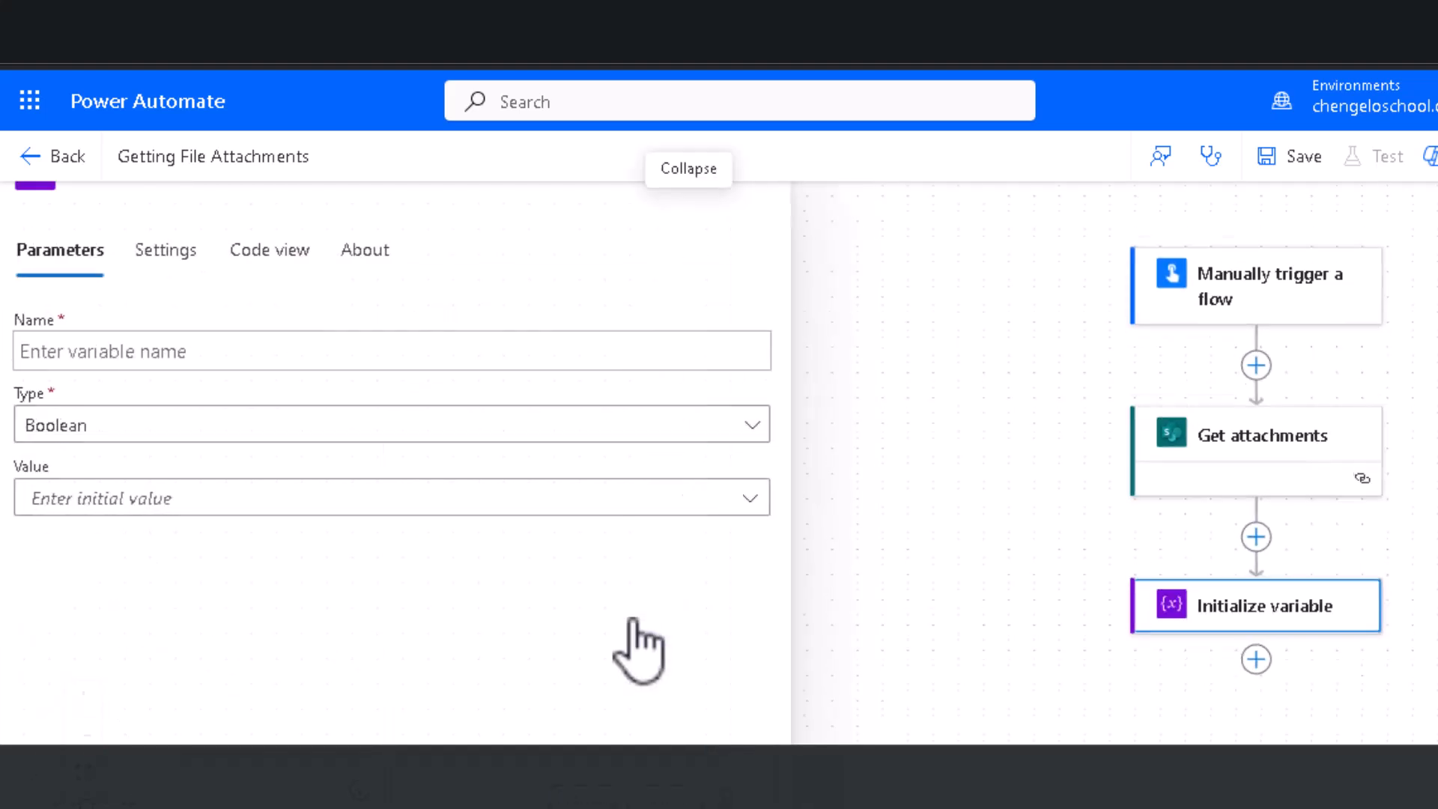
# - Name the new variable Attachments and set its type to Array
pyautogui.click(558, 363)
pyautogui.write('Atta')
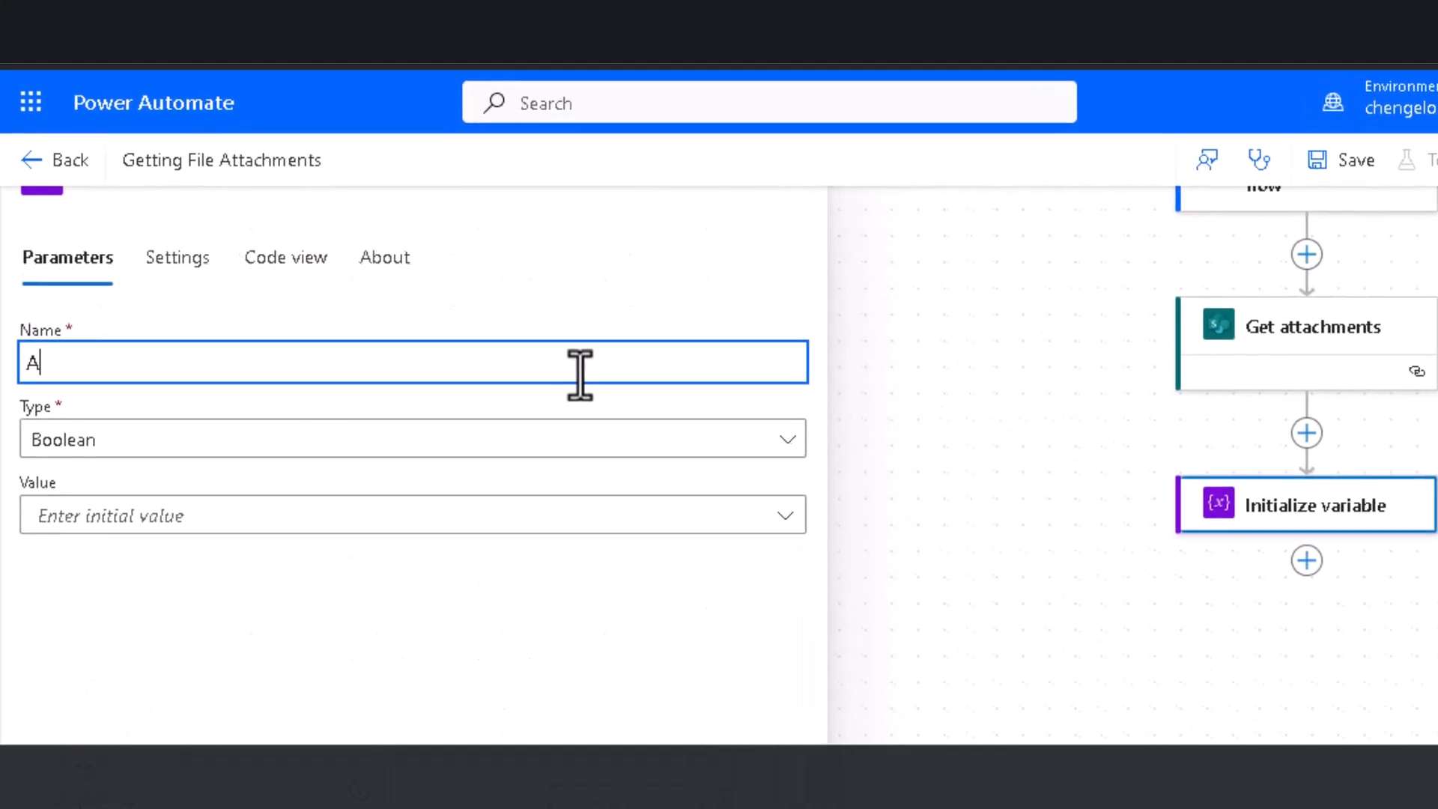
pyautogui.write('chments')
pyautogui.click(540, 448)
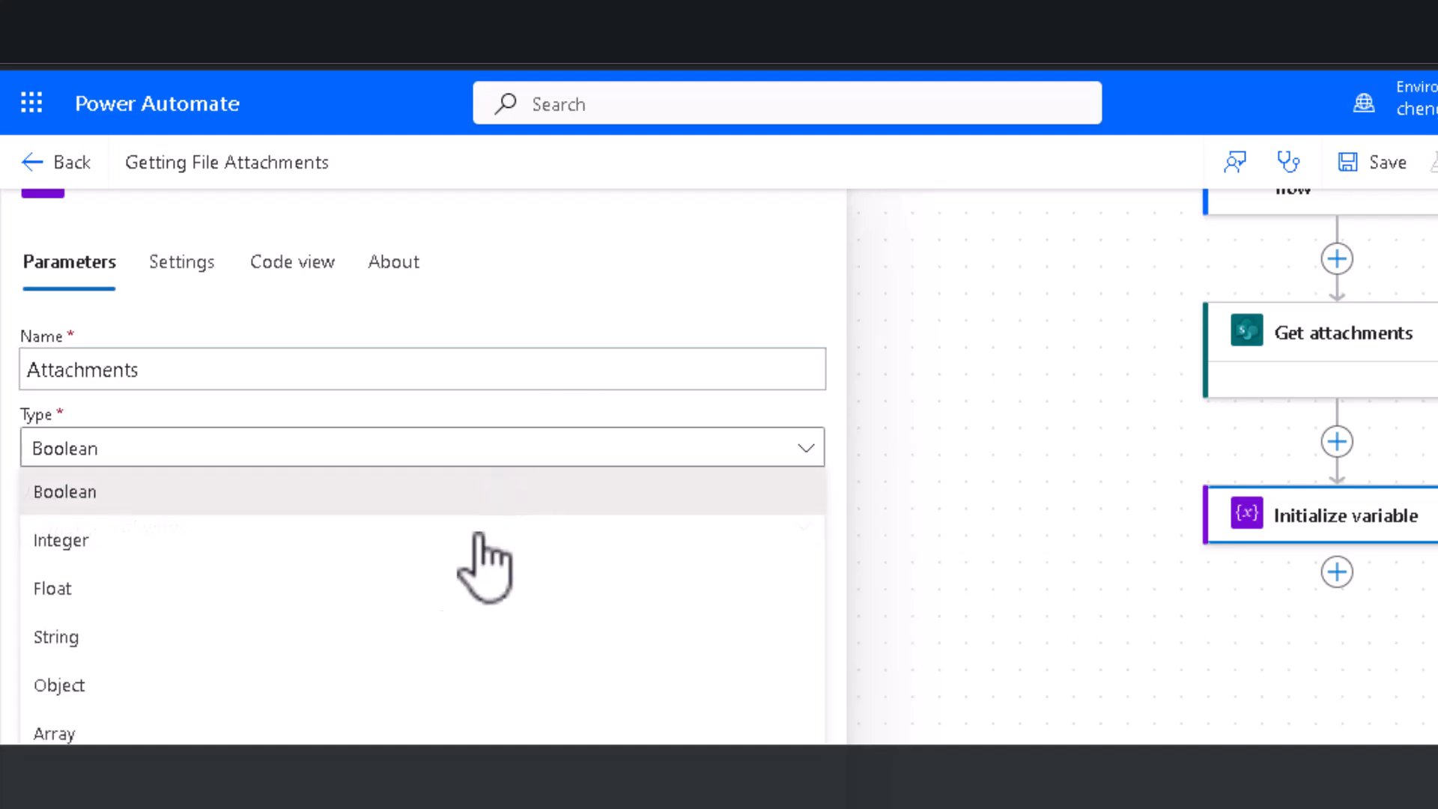
pyautogui.click(341, 734)
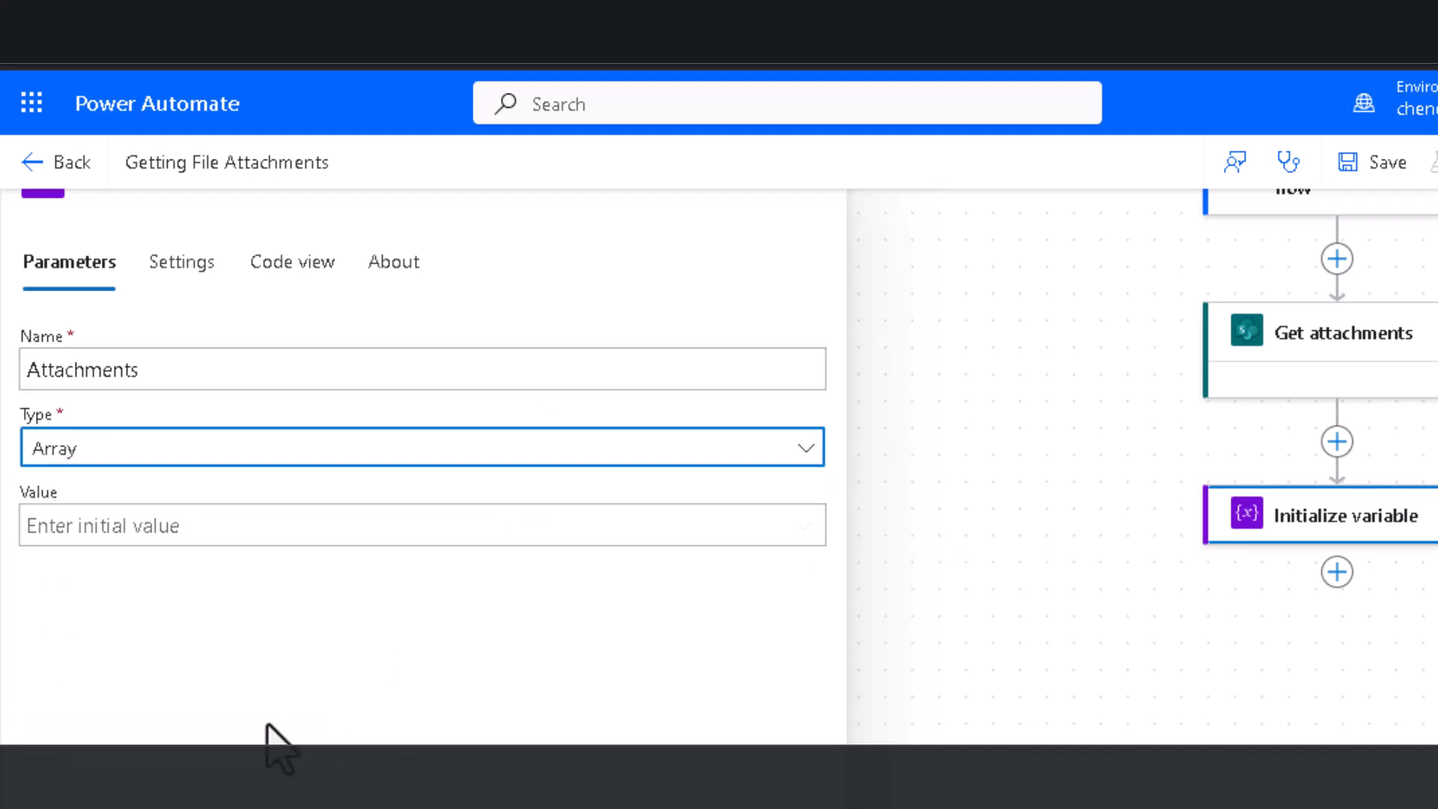
pyautogui.click(561, 710)
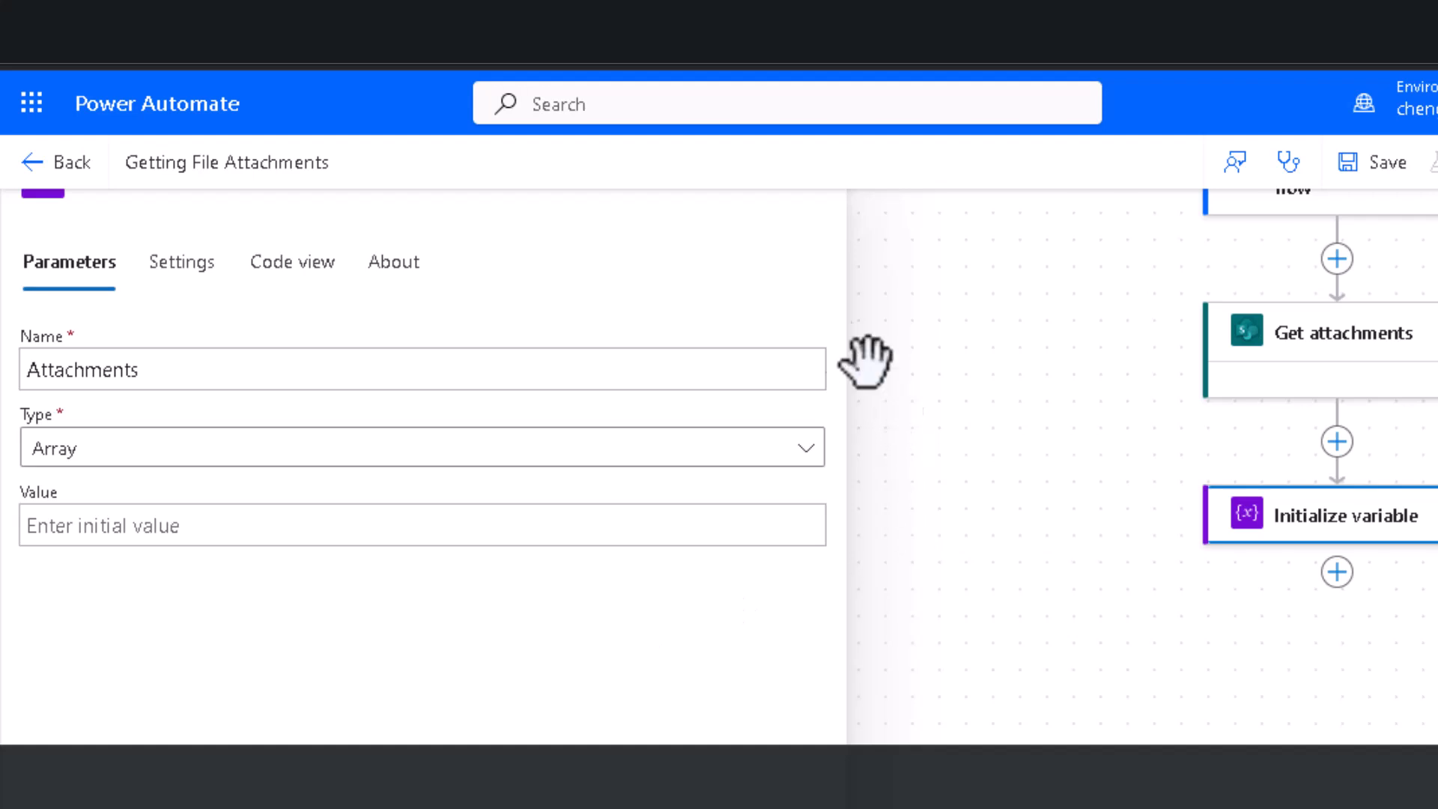
# - Rename the Initialize variable action as var Attachments
pyautogui.scroll(2, 356, 314)
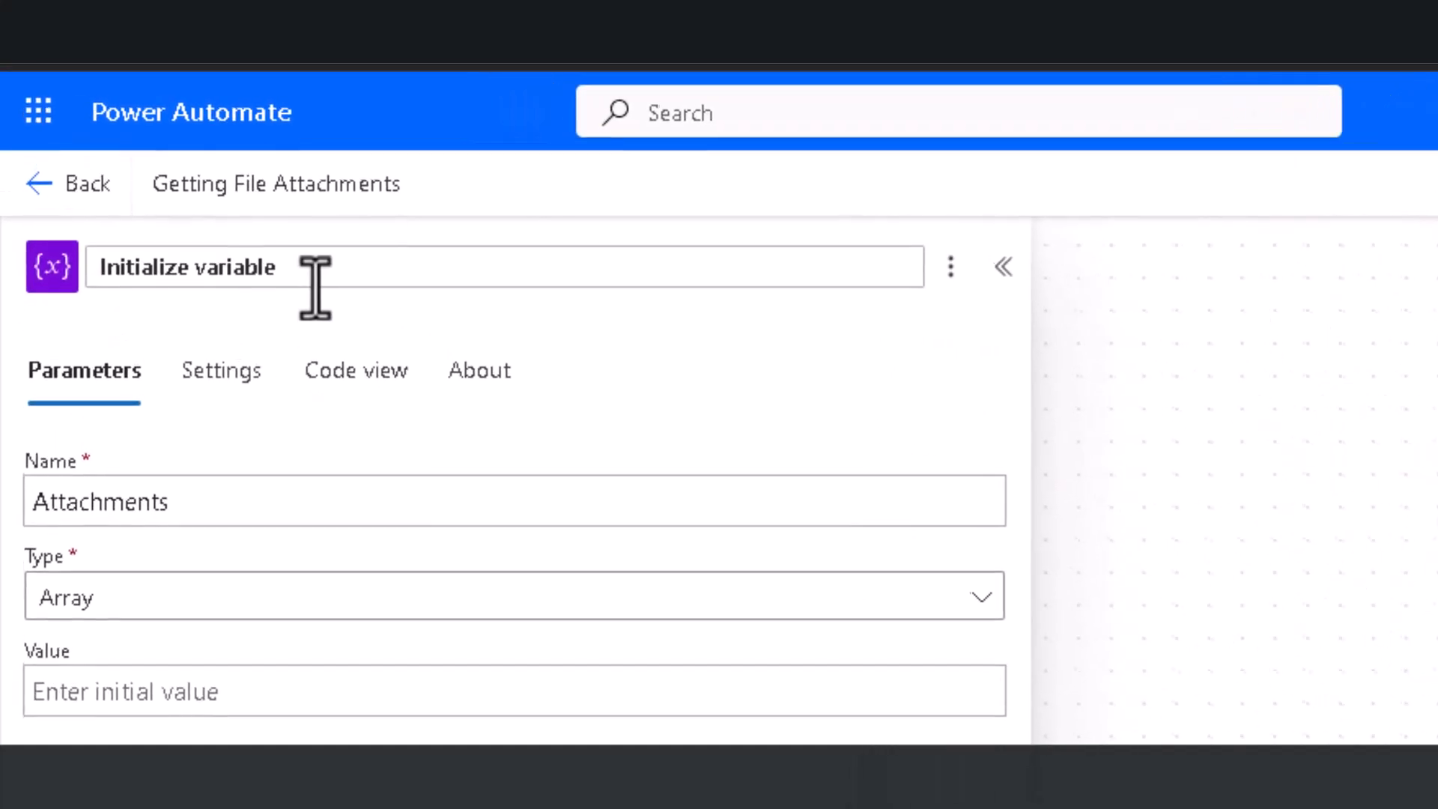
pyautogui.tripleClick(259, 247)
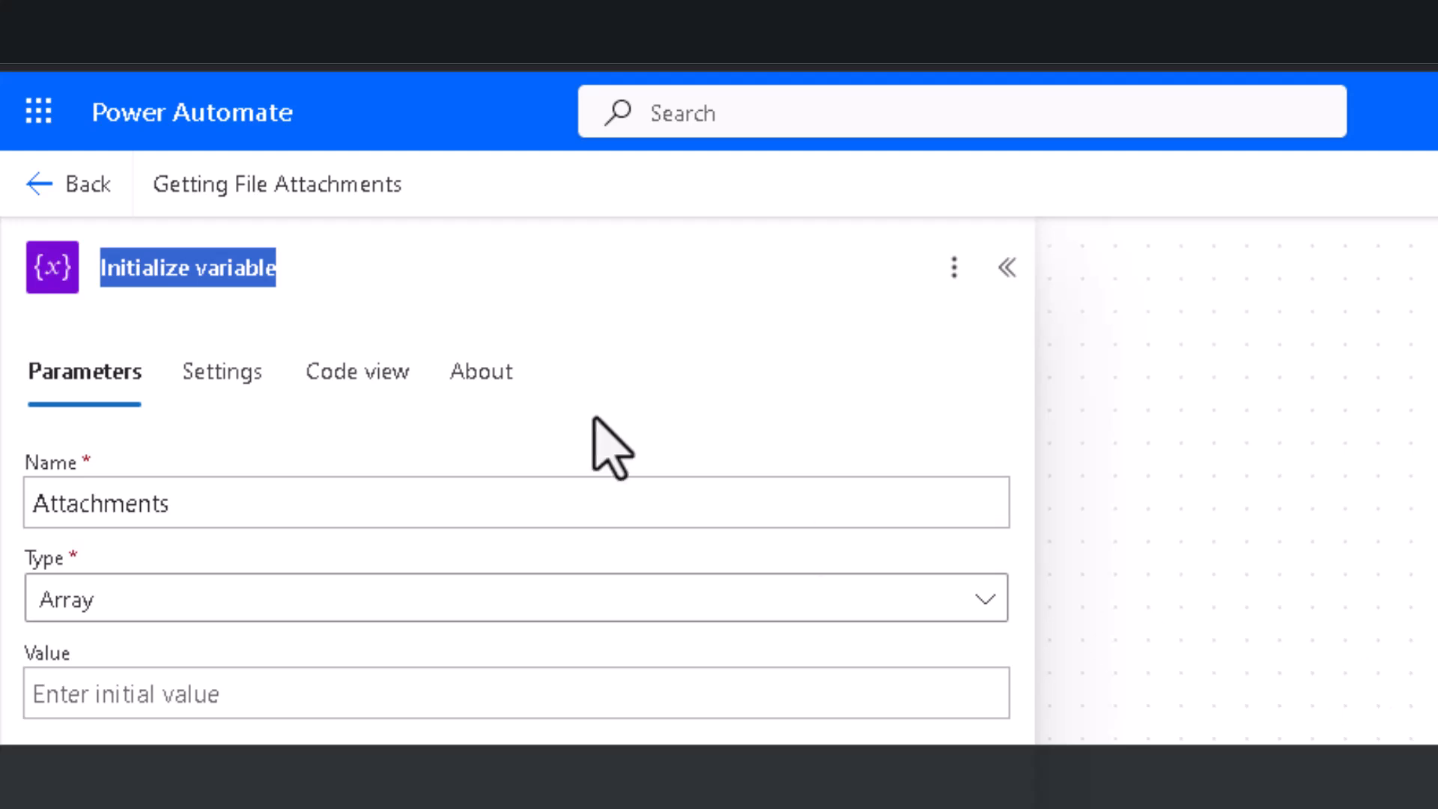
pyautogui.write('var Attachments')
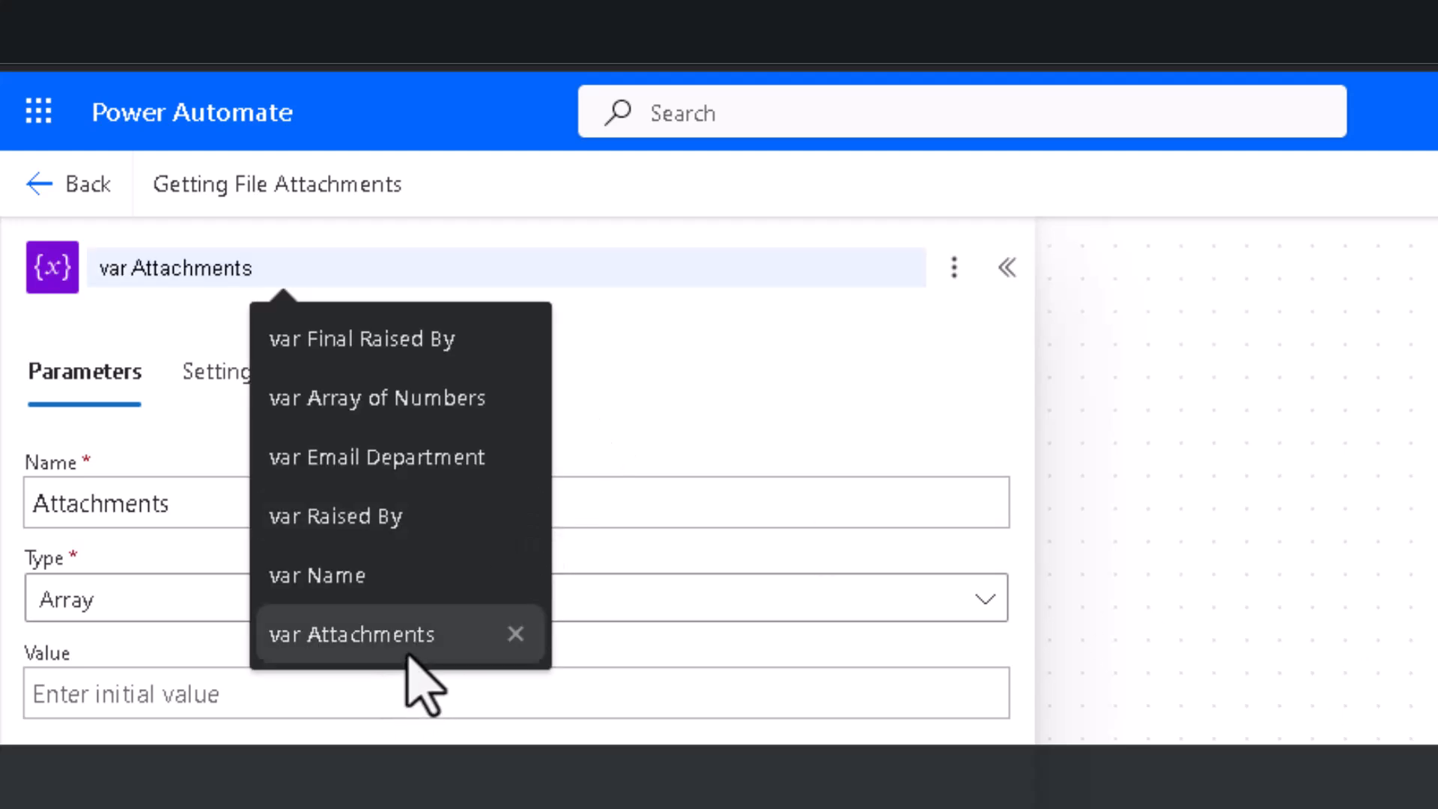
pyautogui.click(405, 656)
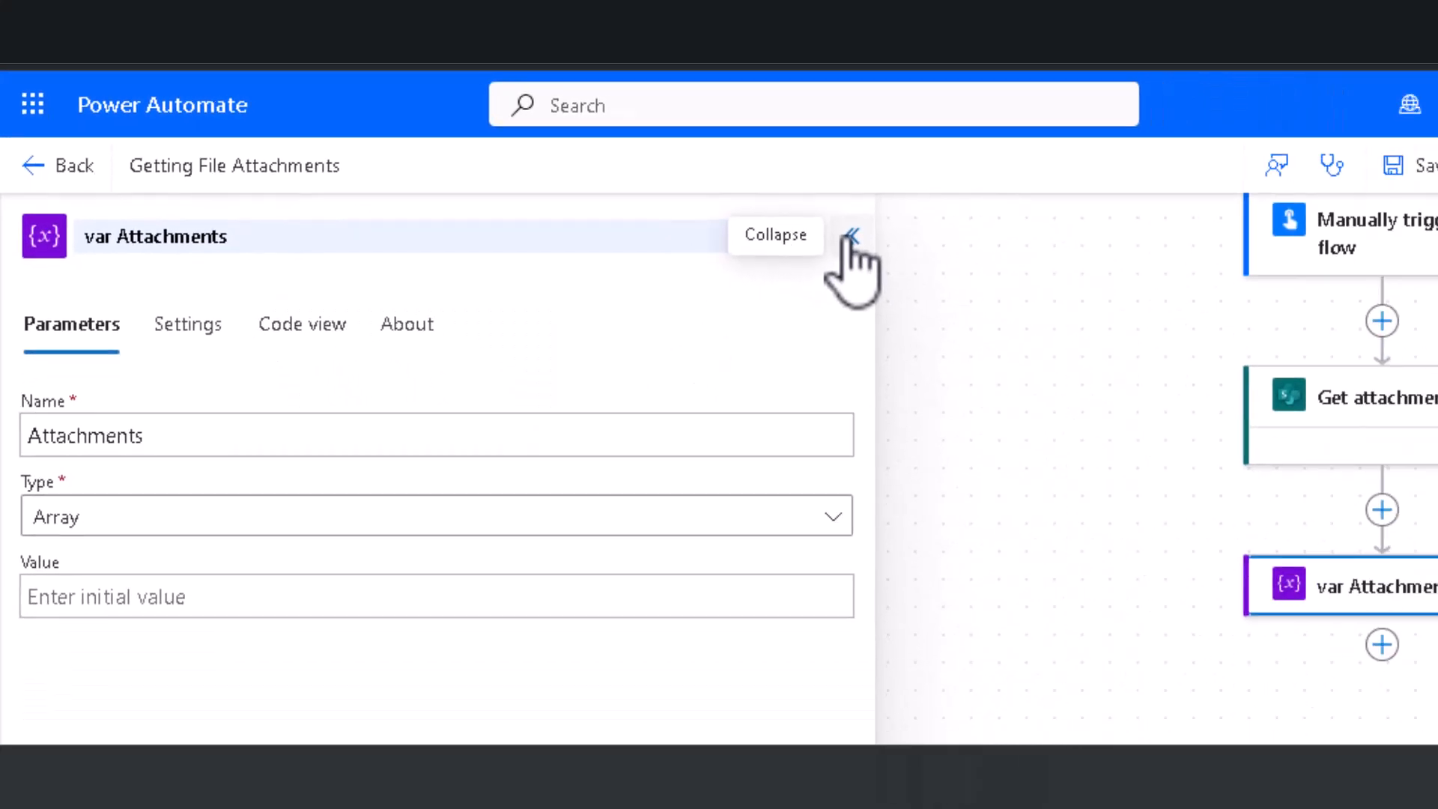
# - Add a SharePoint Get attachment content action below var Attachments
pyautogui.click(1382, 644)
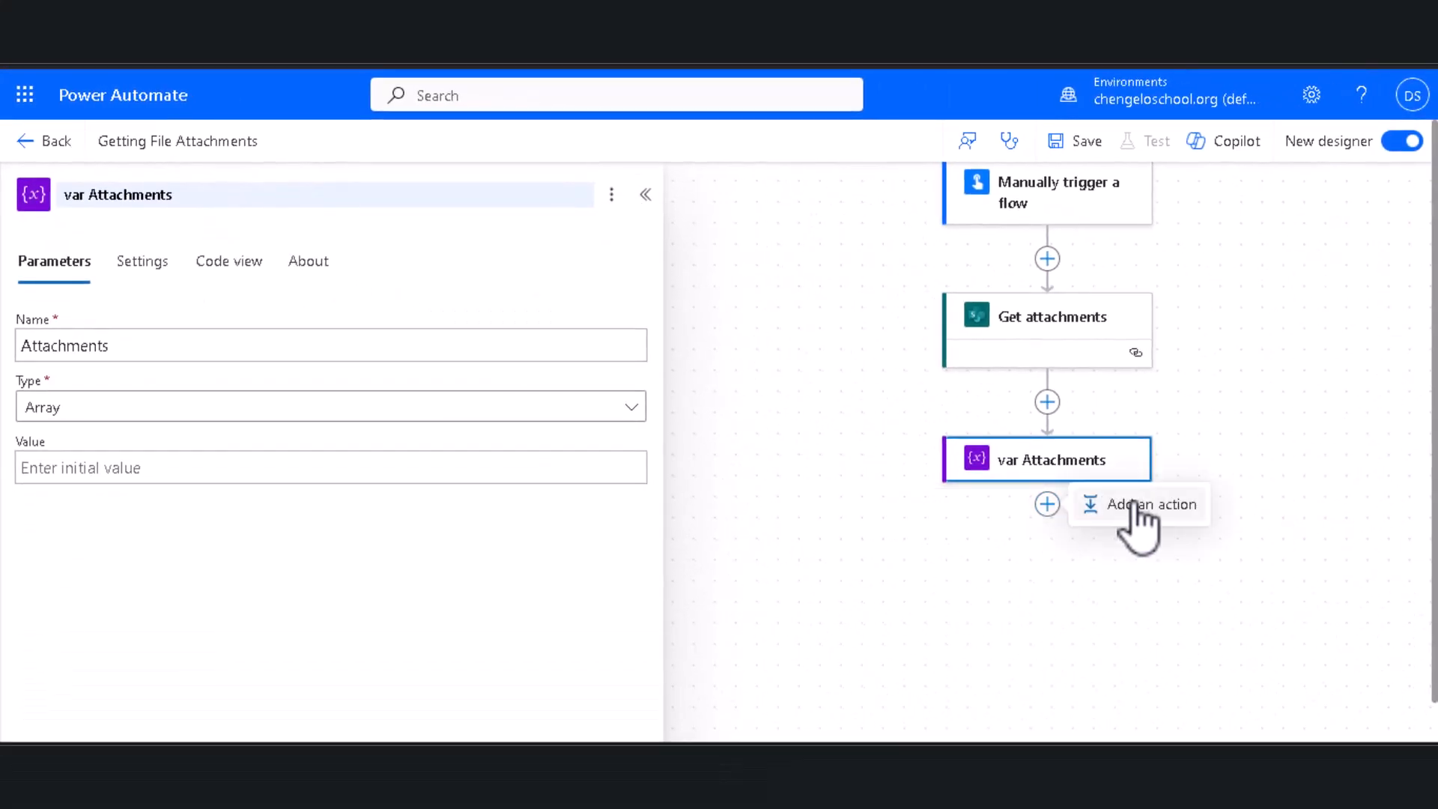
pyautogui.click(1135, 504)
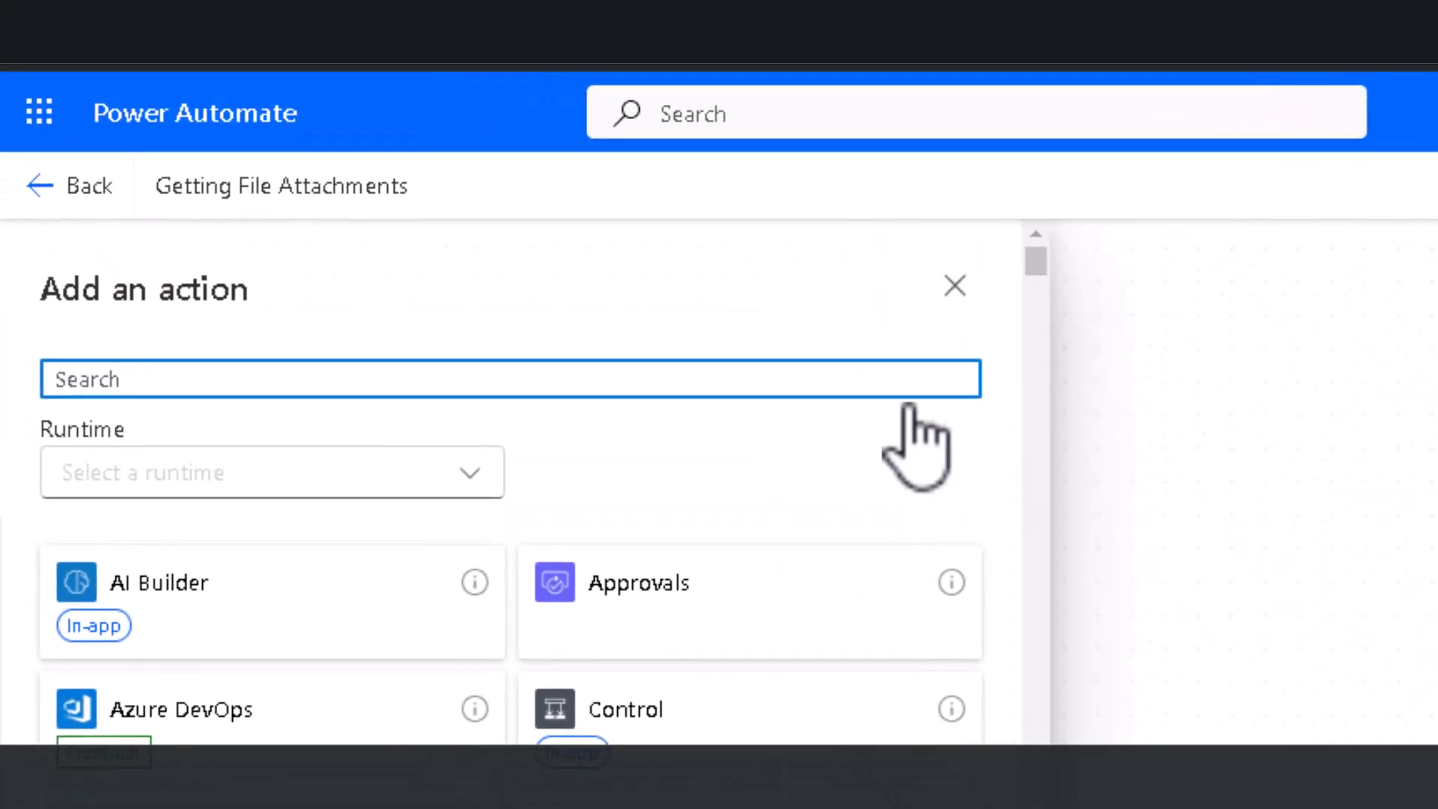
pyautogui.write('get attach')
pyautogui.click(390, 708)
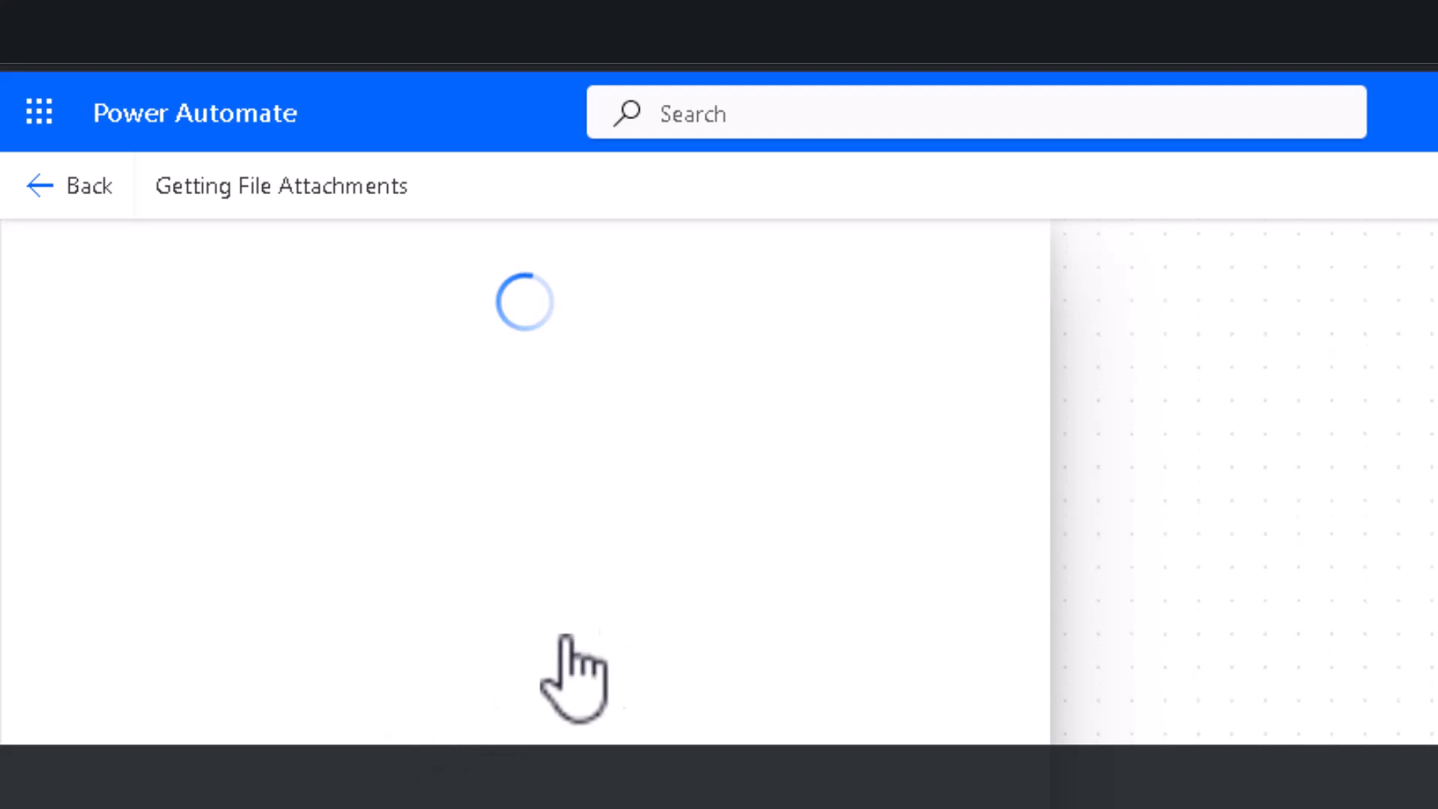
# - Point Get attachment content to the Power Platform Training site's Power Automate Attachments list, using the trigger's ID input as the item Id
pyautogui.click(372, 674)
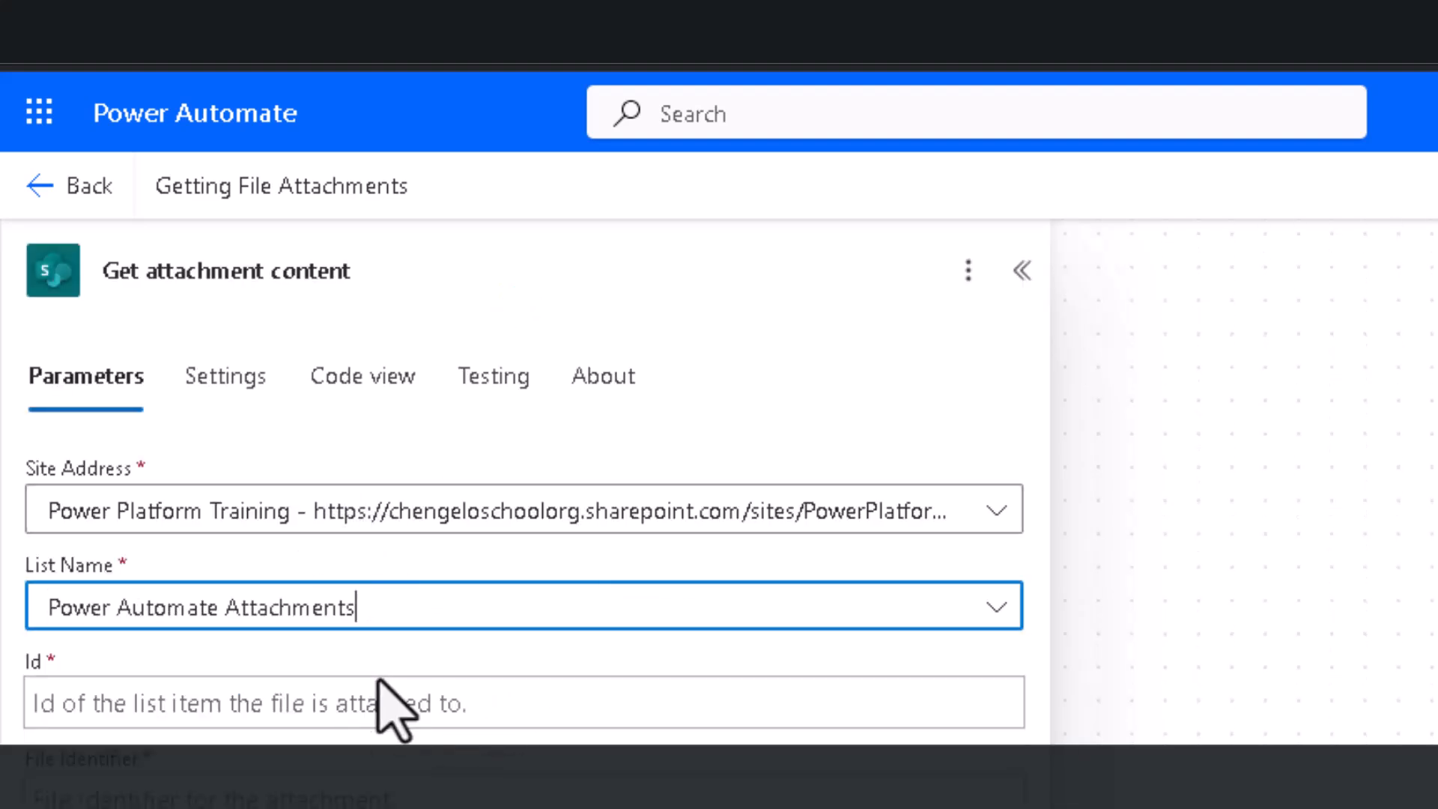
pyautogui.click(745, 703)
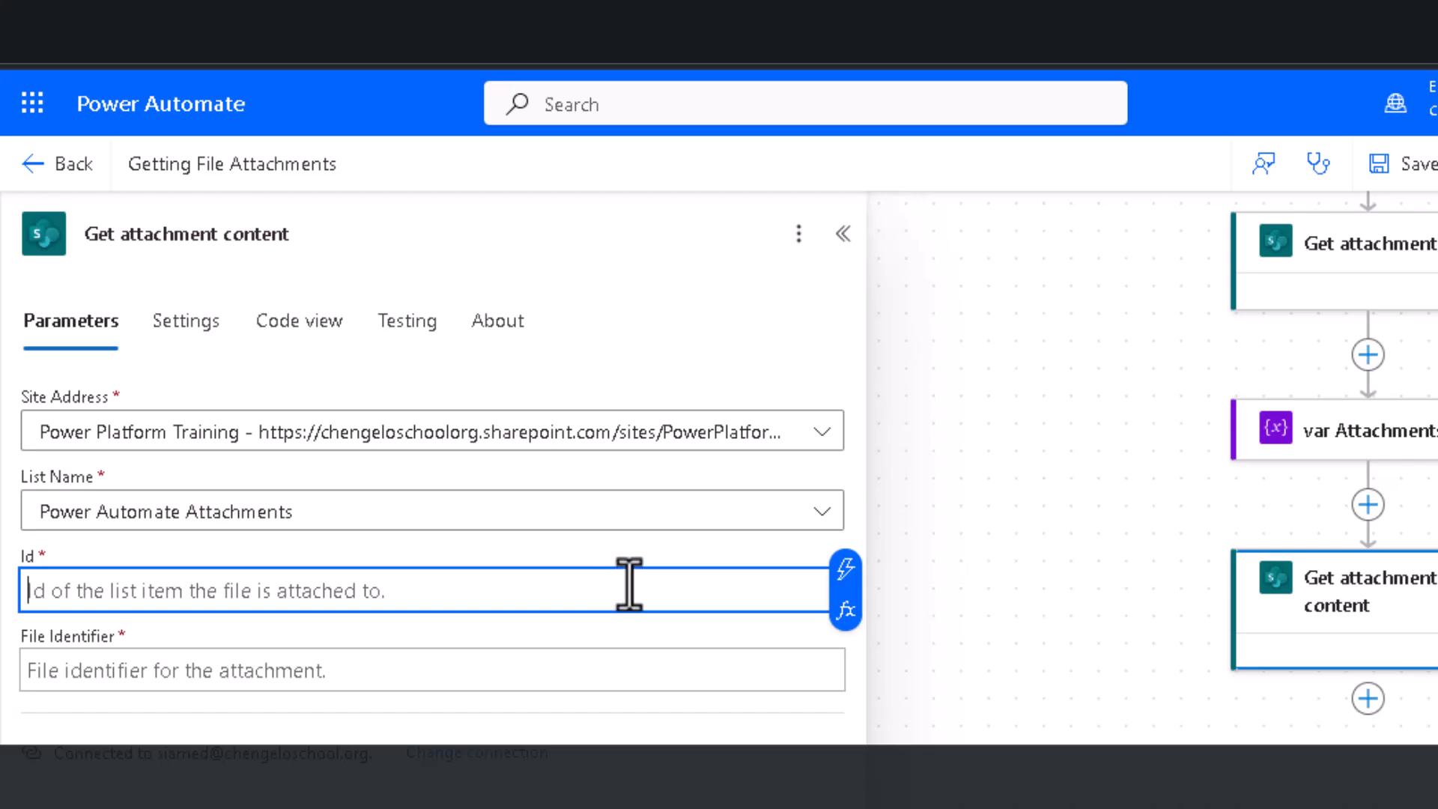
pyautogui.click(929, 802)
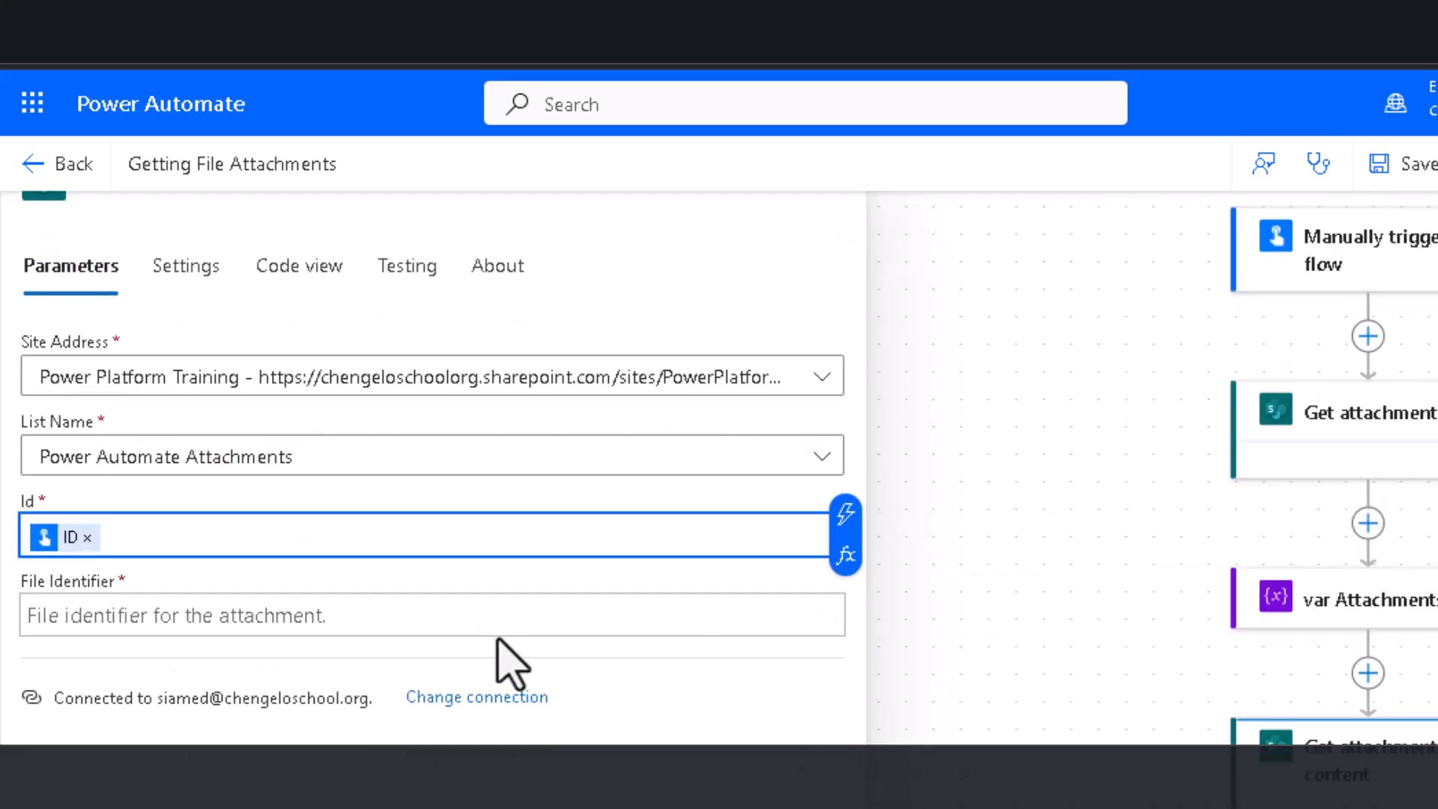
# - Set the File Identifier of Get attachment content to the Id output of Get attachments
pyautogui.click(507, 616)
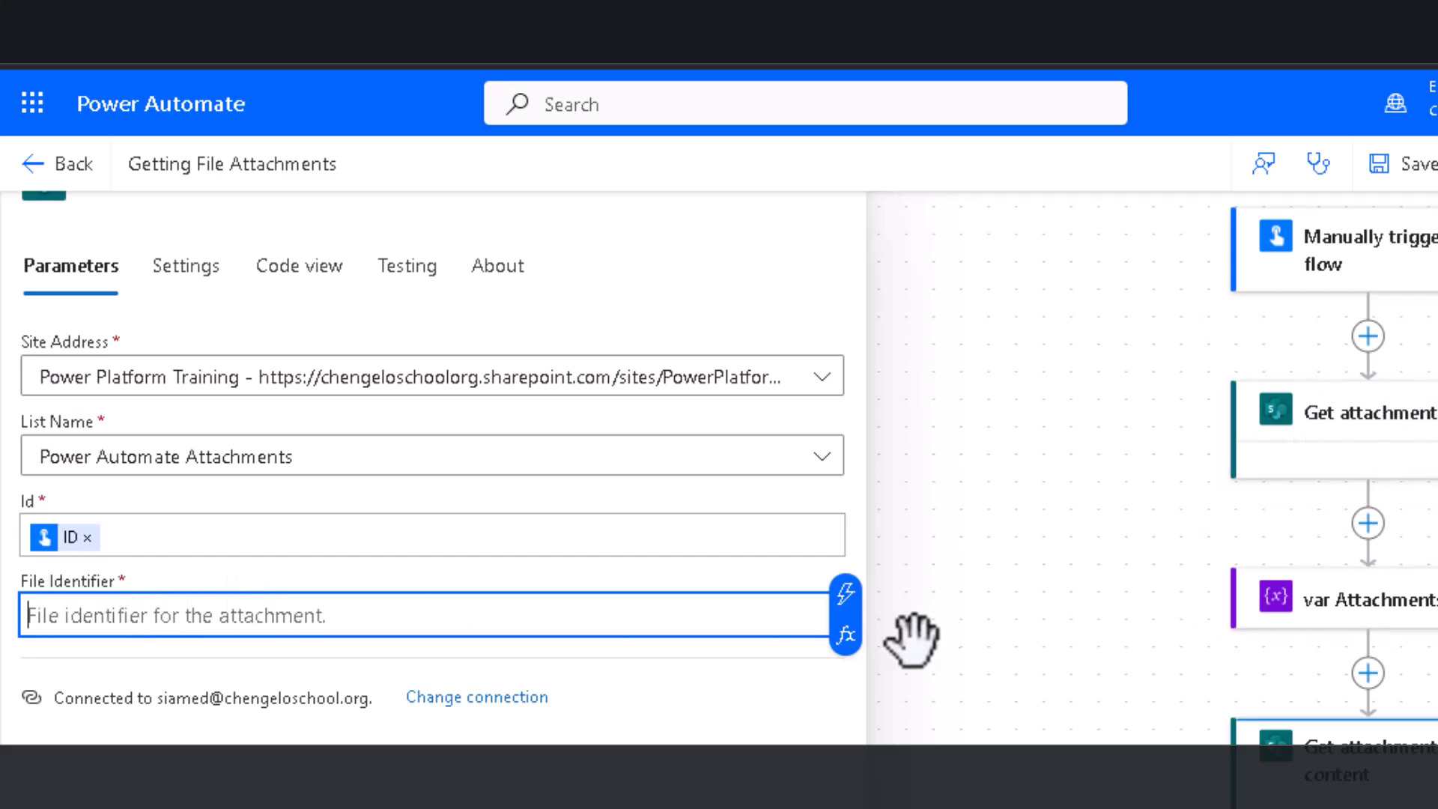
pyautogui.click(845, 596)
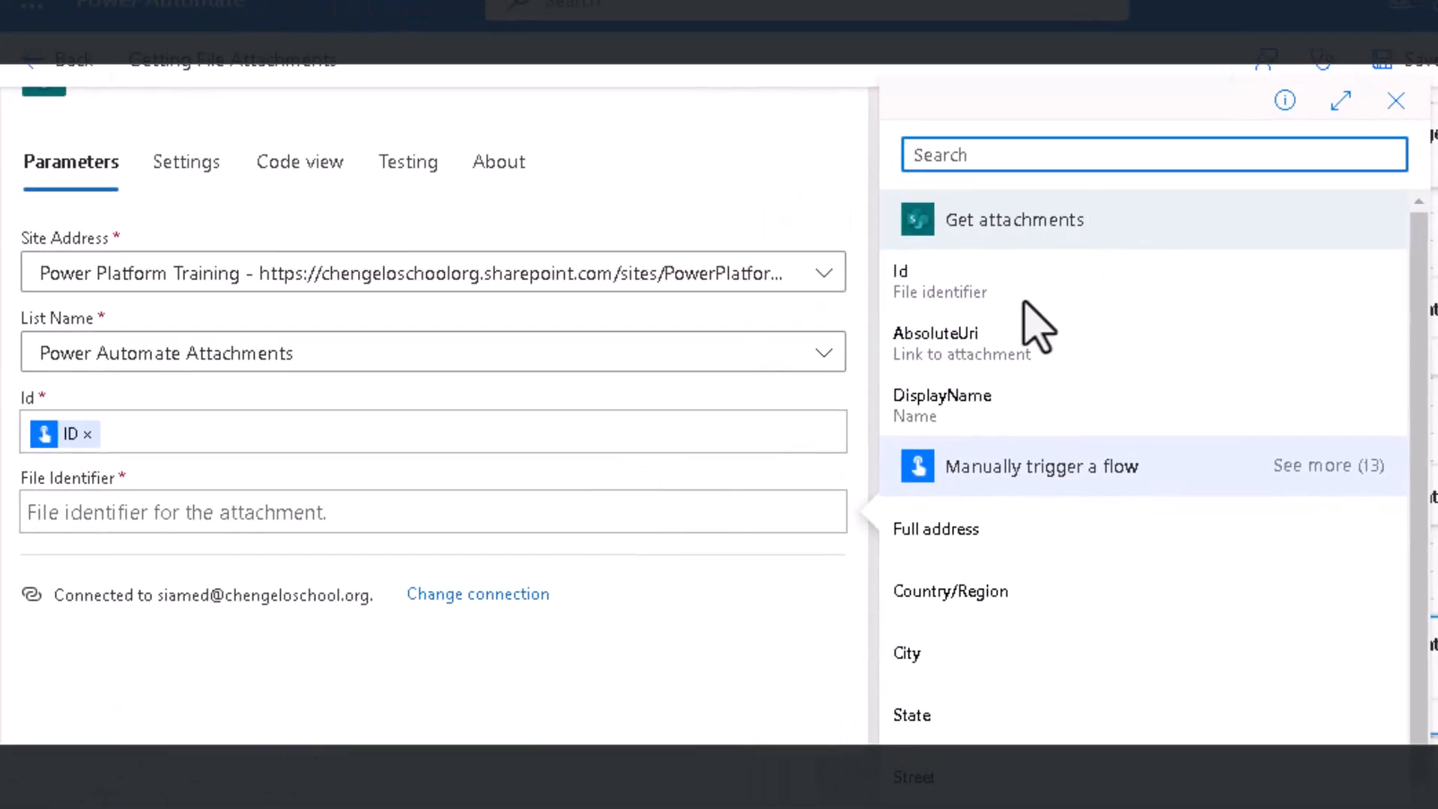
pyautogui.click(988, 303)
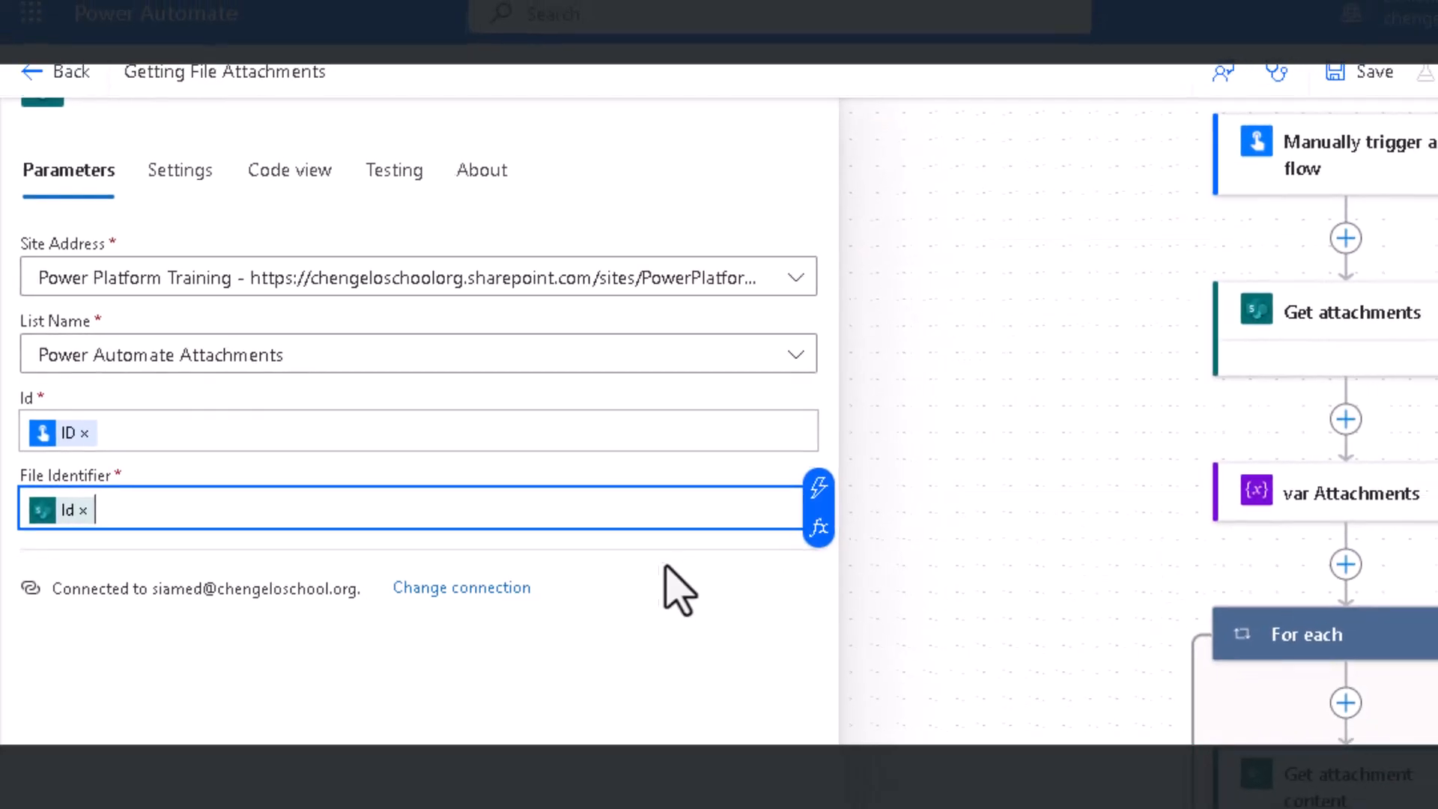
# - Rename the For each loop around Get attachment content as For each attachment
pyautogui.scroll(-2, 1353, 614)
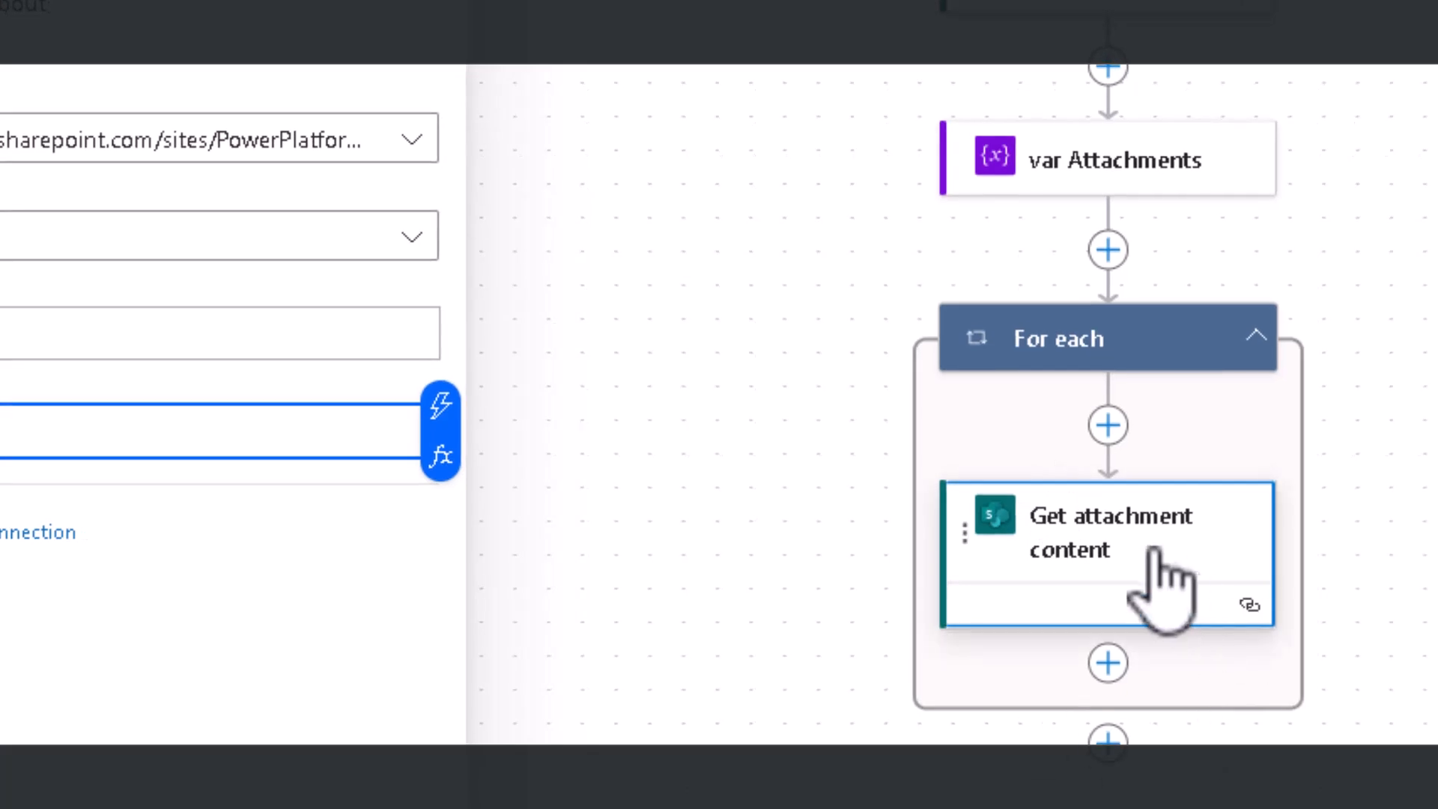
pyautogui.scroll(1, 1137, 450)
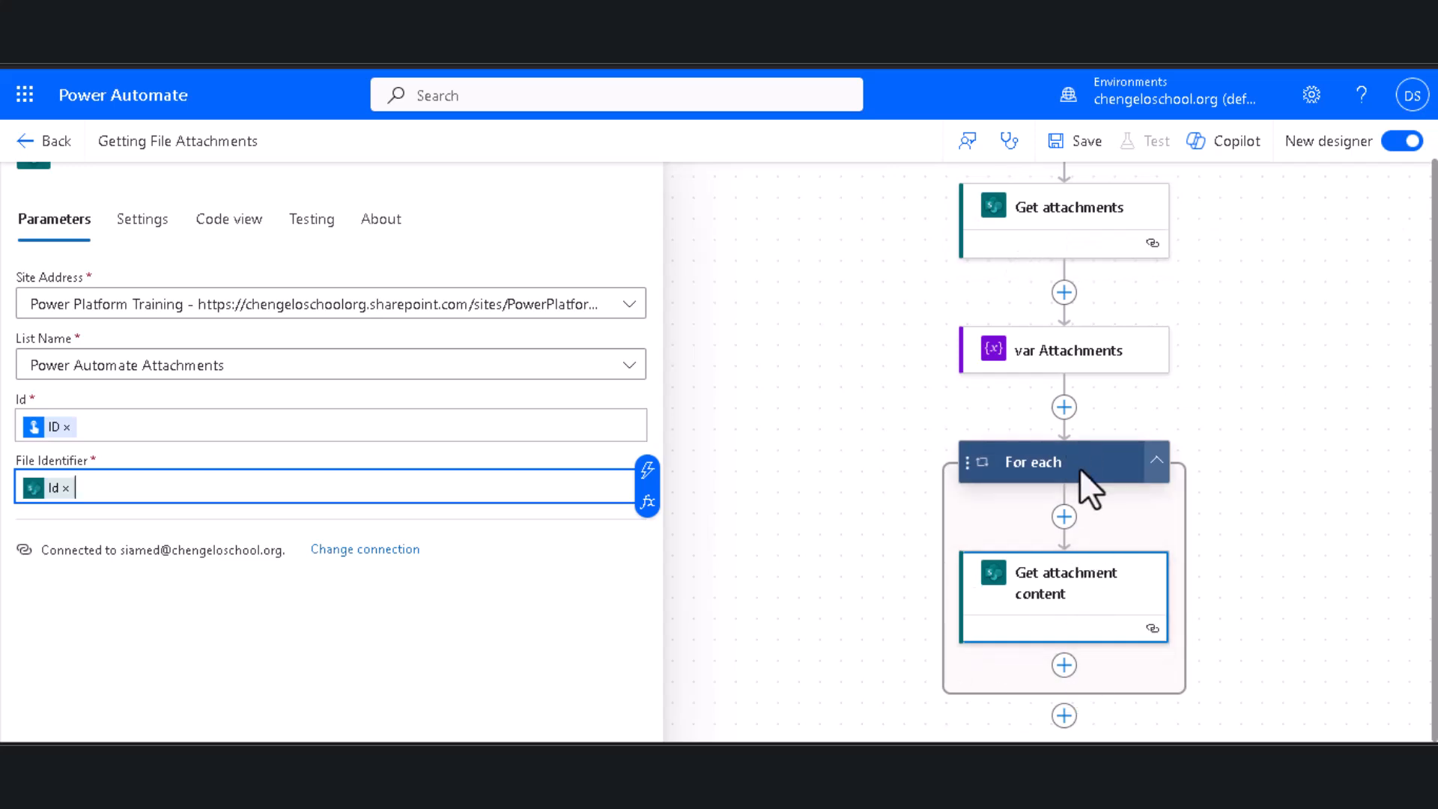
pyautogui.click(1079, 469)
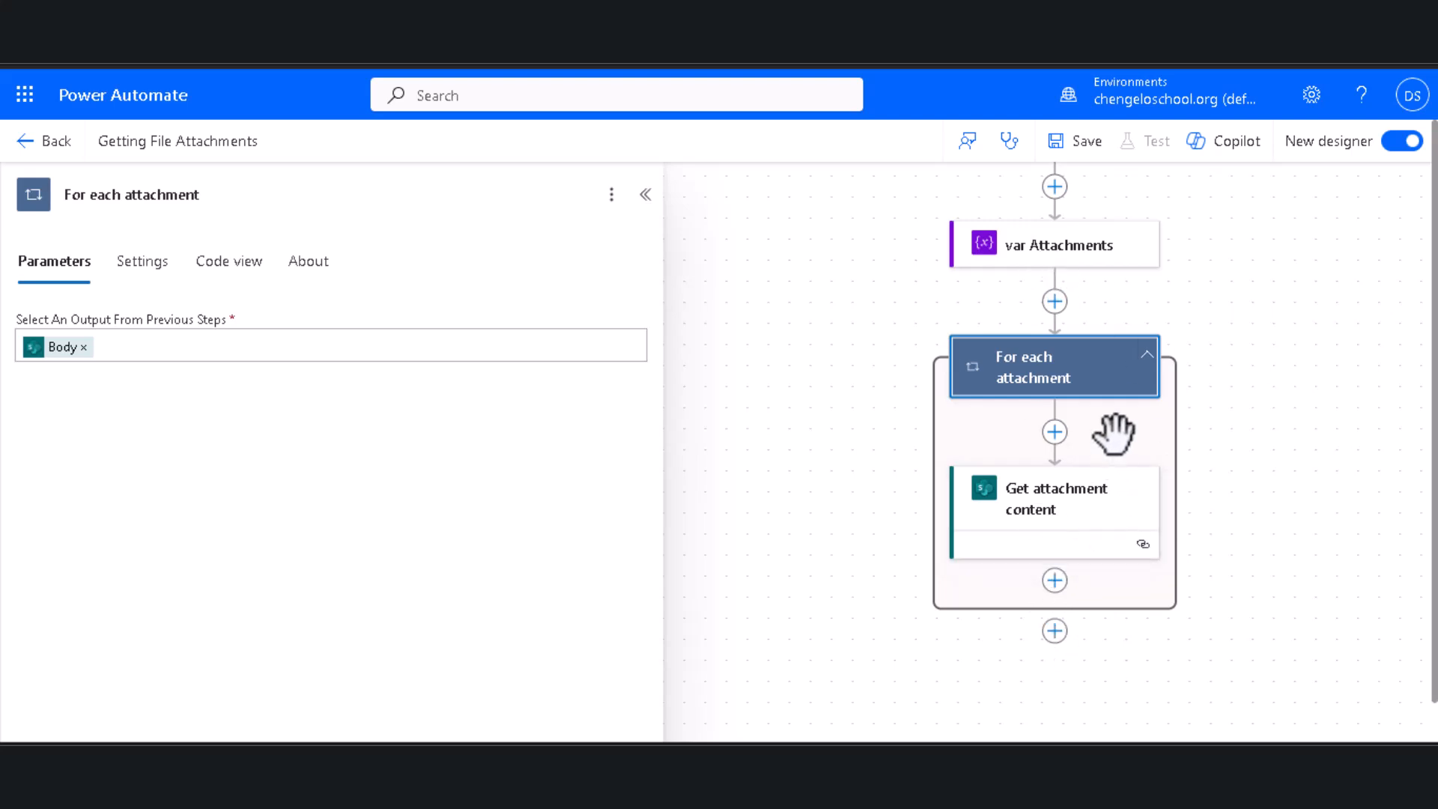
# - Add an Append to array variable action below Get attachment content, inside the For each attachment loop
pyautogui.click(1054, 581)
pyautogui.click(1134, 586)
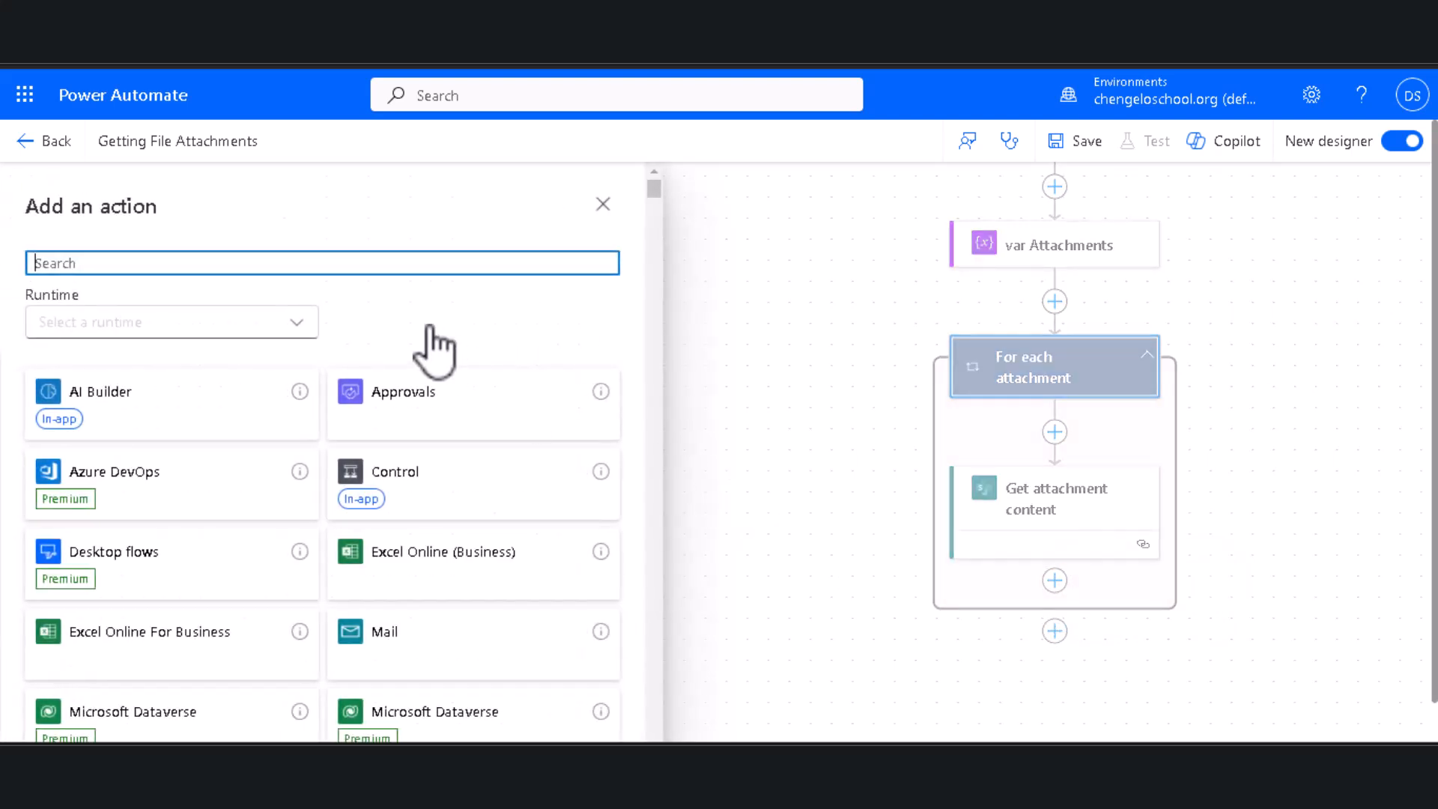
pyautogui.write('append t')
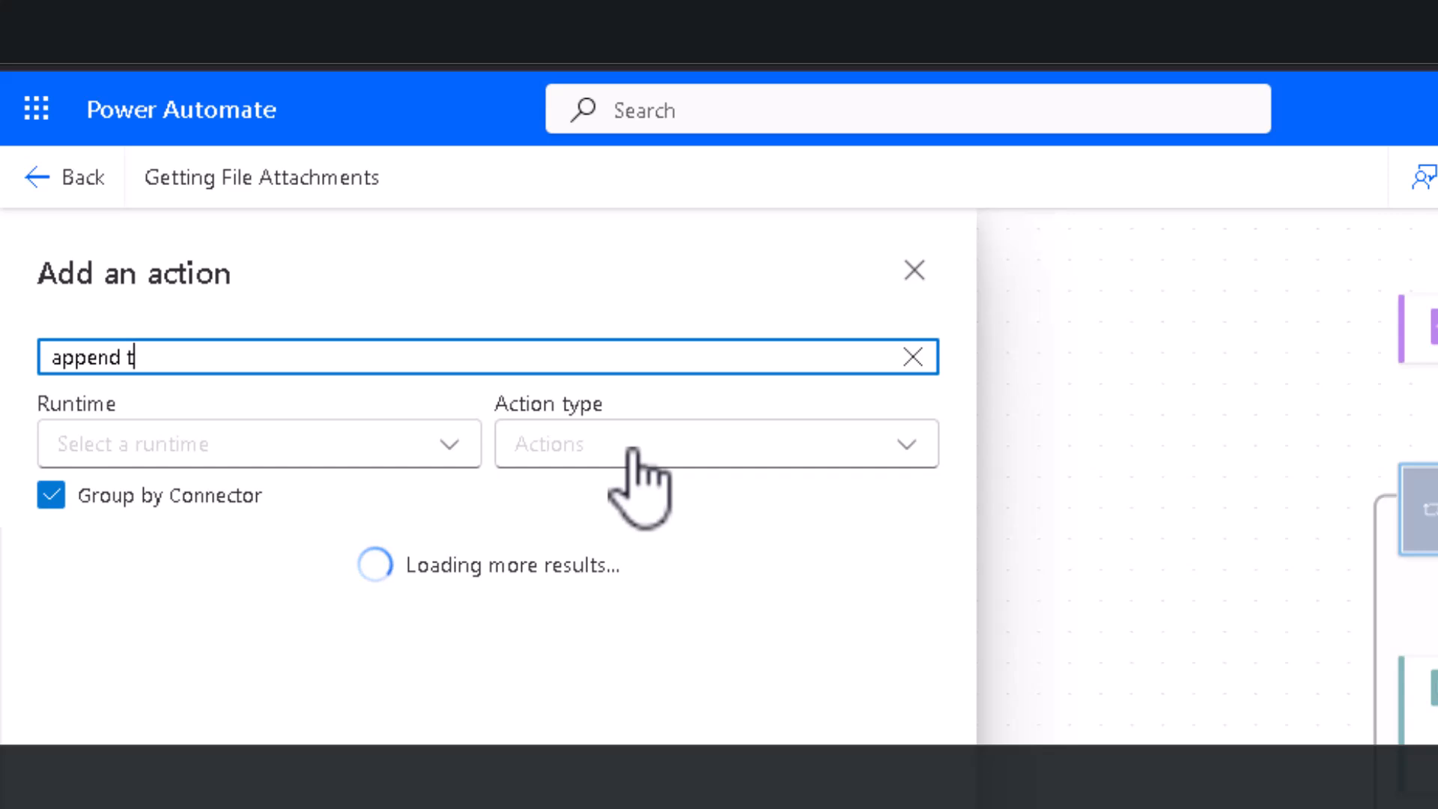
pyautogui.write('o')
pyautogui.click(408, 693)
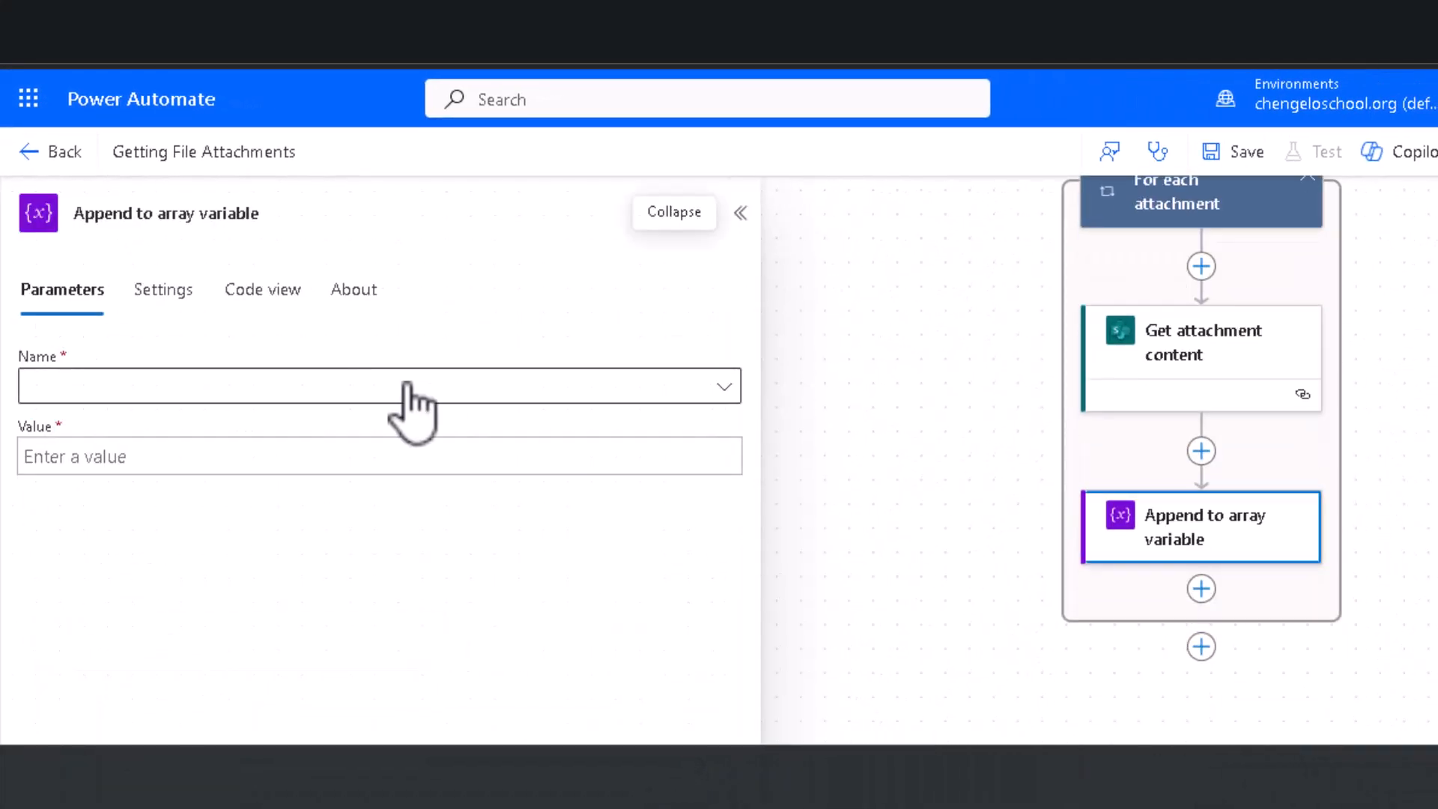
# - Rename the append action as Append attachments and choose Attachments as the variable it appends to
pyautogui.moveTo(319, 215); pyautogui.dragTo(173, 212)
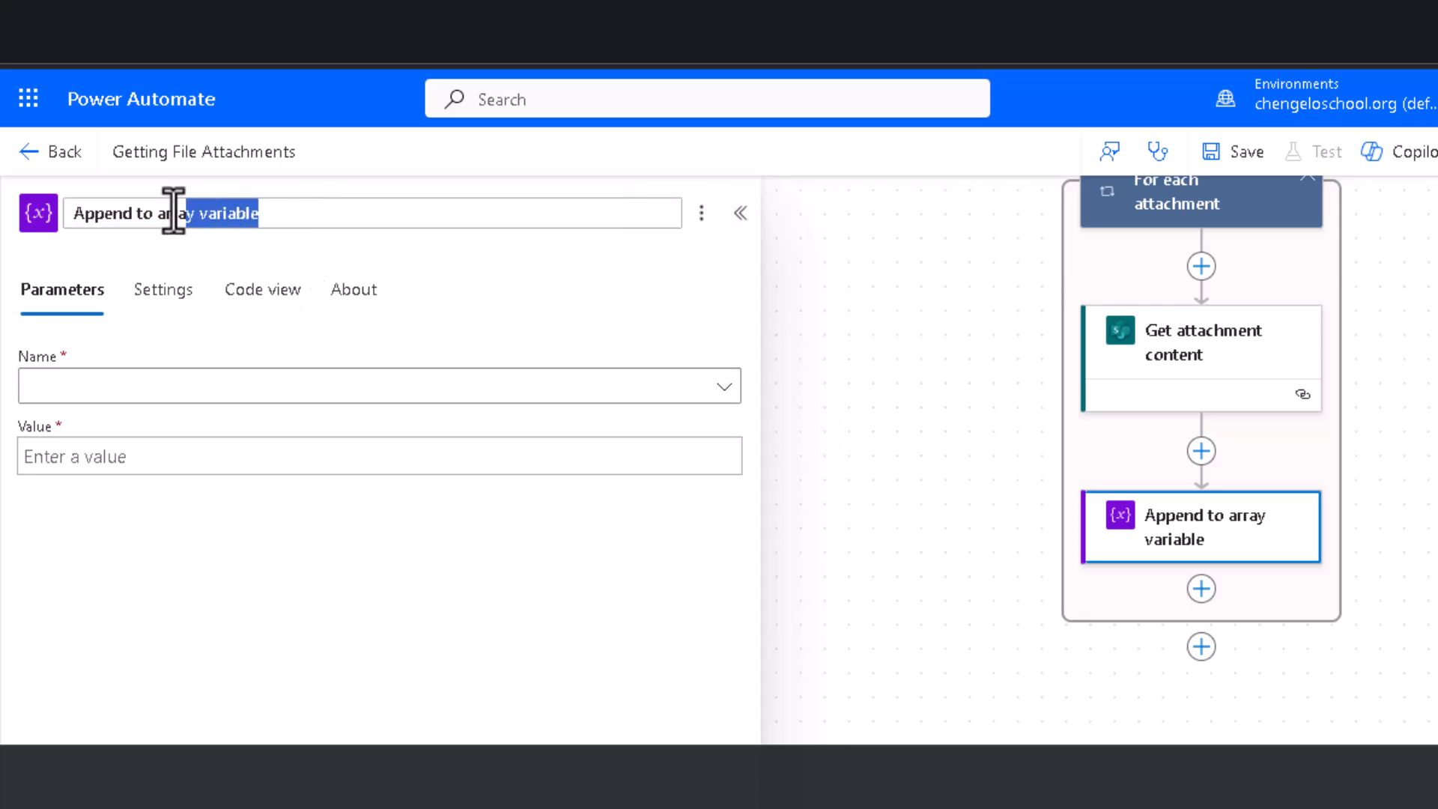
pyautogui.write('attachments')
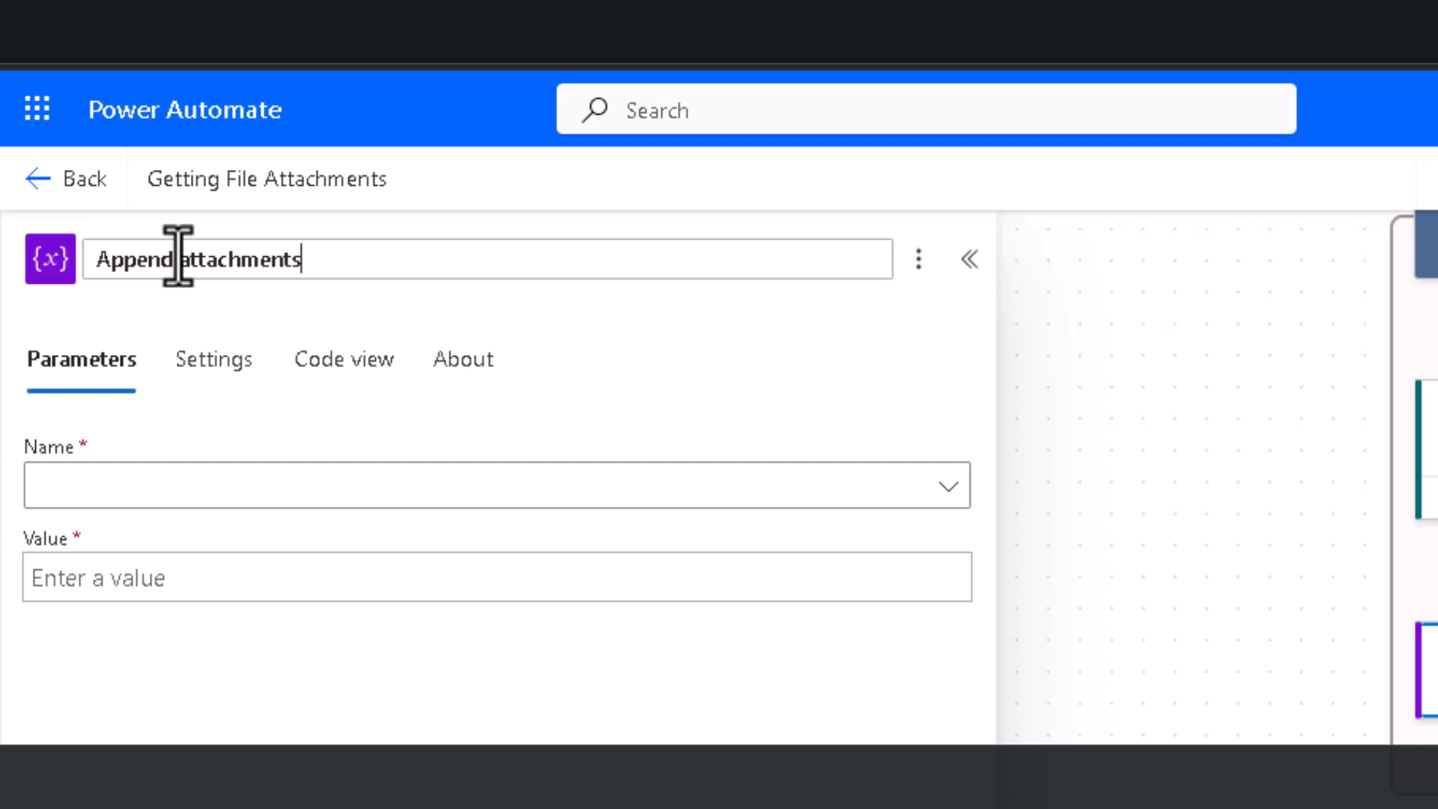
pyautogui.click(381, 494)
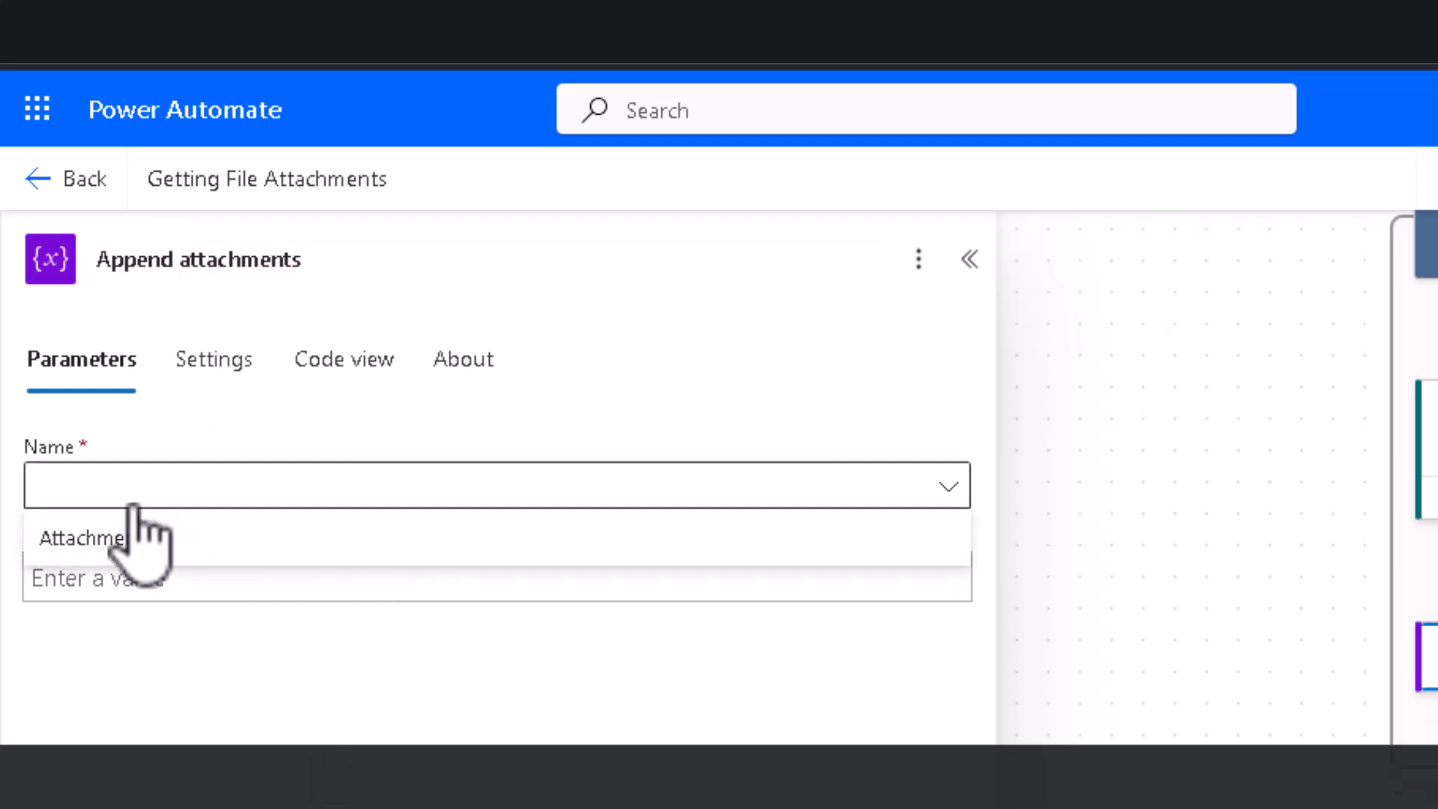
pyautogui.click(180, 543)
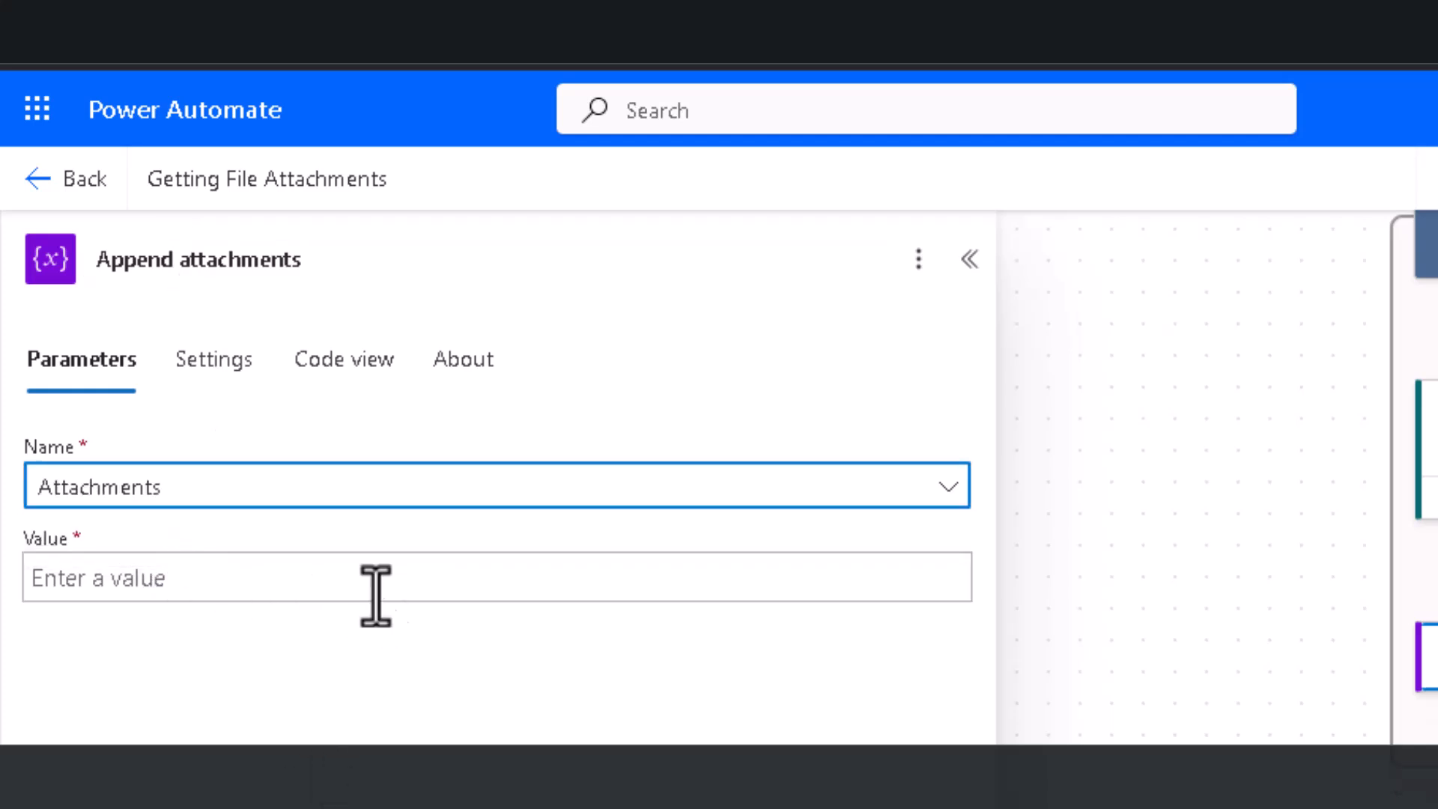
# - Enter a JSON object in braces as the appended value, with a "name" key set to the DisplayName output of Get attachments
pyautogui.click(741, 575)
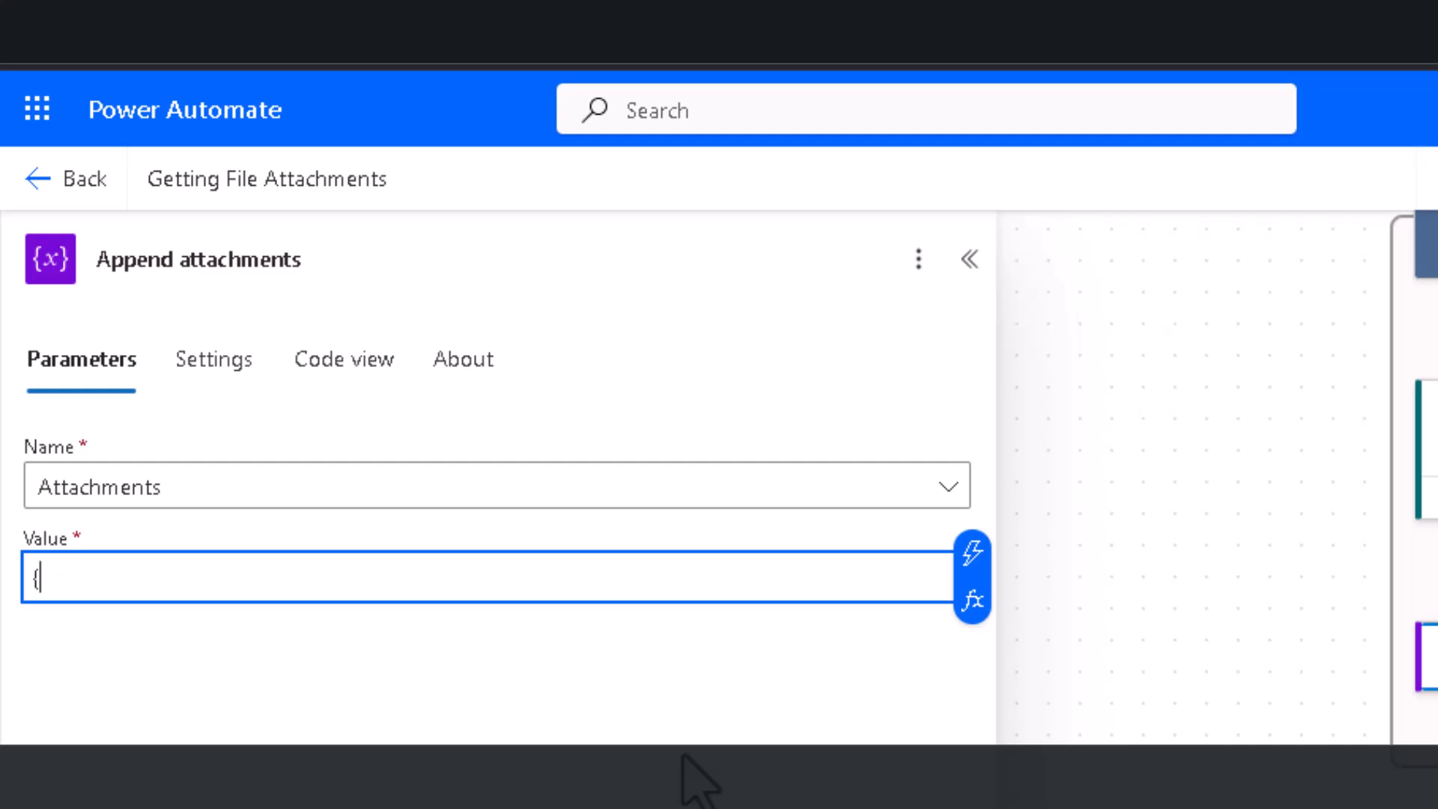
pyautogui.press('Return')
pyautogui.write('}')
pyautogui.press('Return')
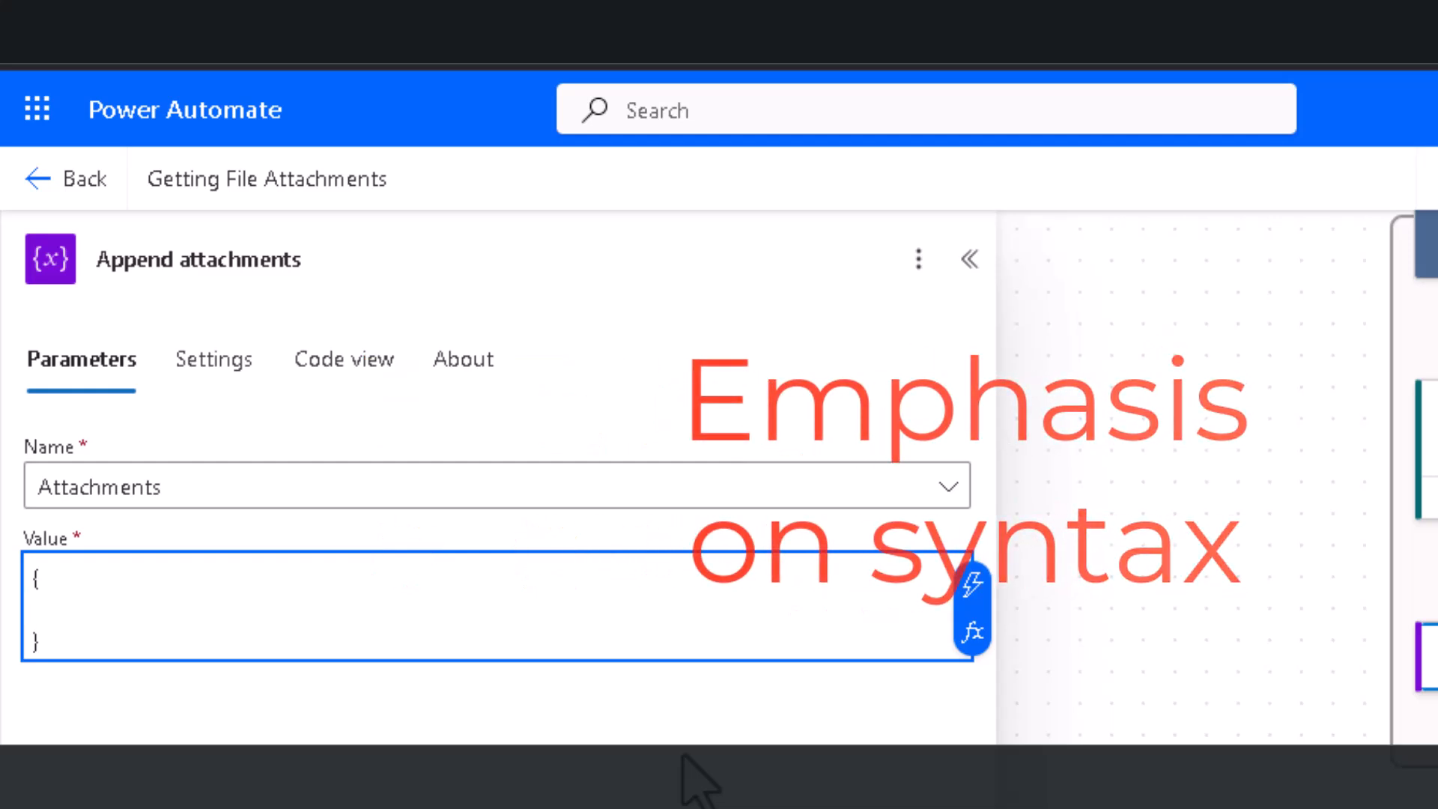
pyautogui.write('"name":')
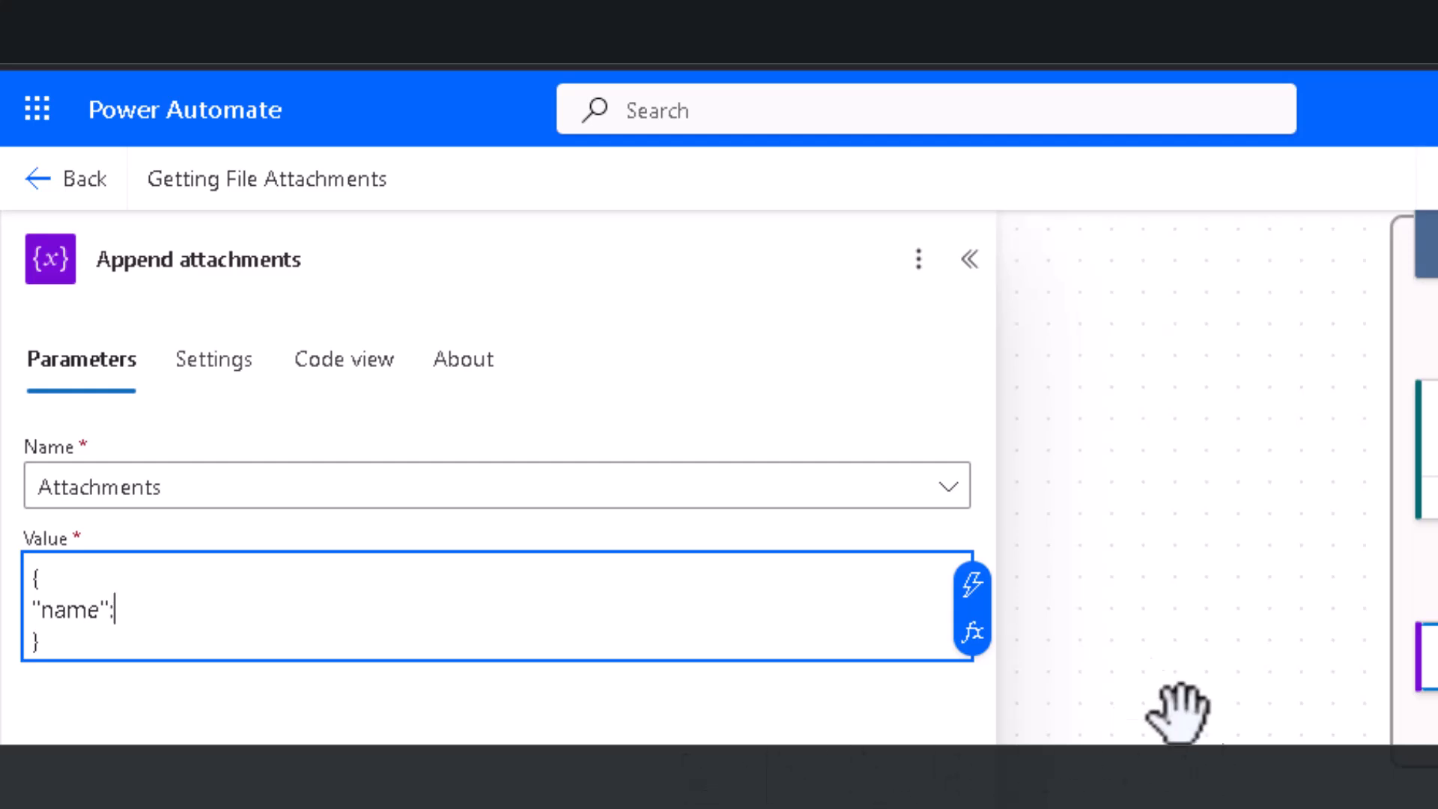
pyautogui.click(972, 588)
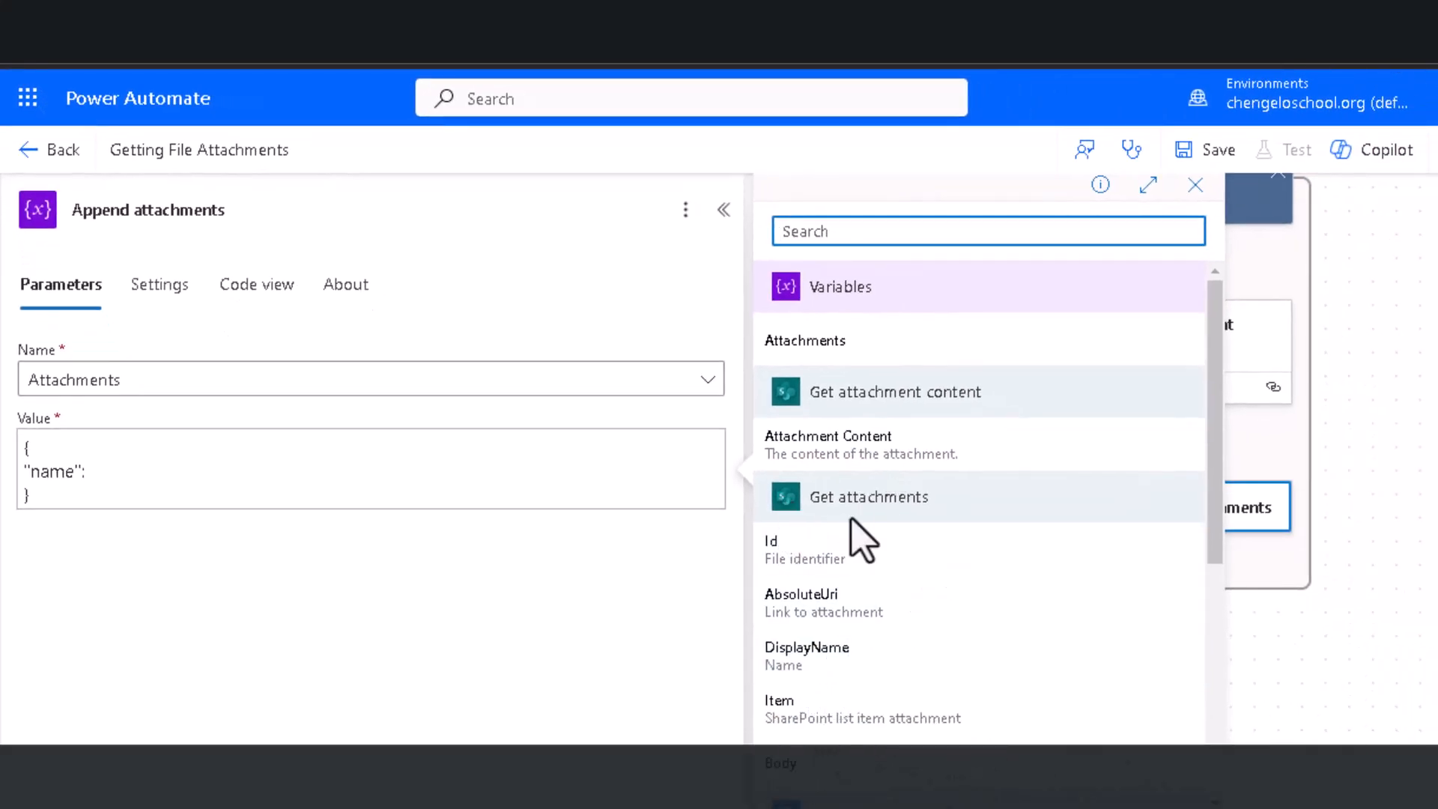
pyautogui.click(807, 656)
# - Add a "content" key on a new line of the JSON object, set to the Attachment Content output of Get attachment content
pyautogui.press('Return')
pyautogui.write('"content')
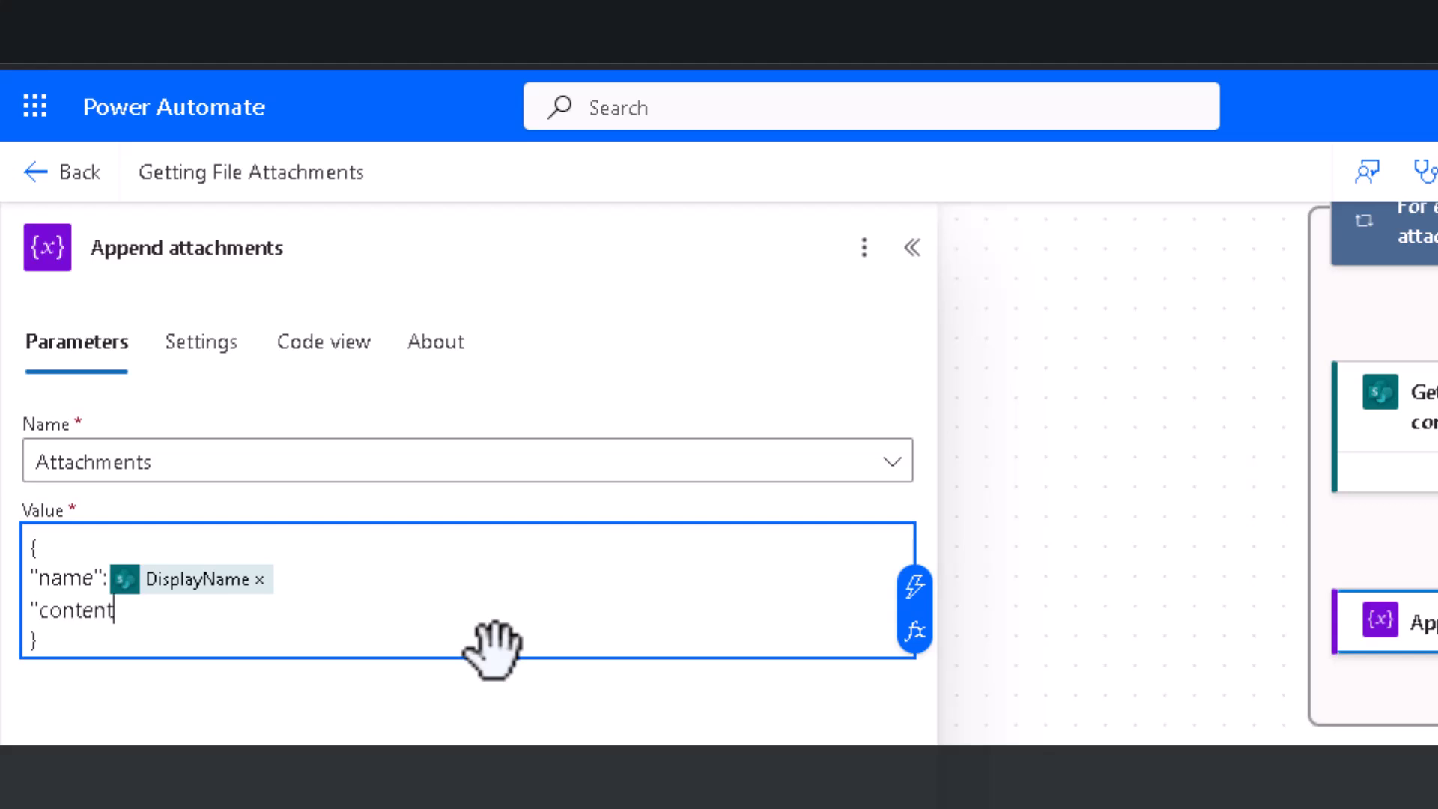
pyautogui.write('":')
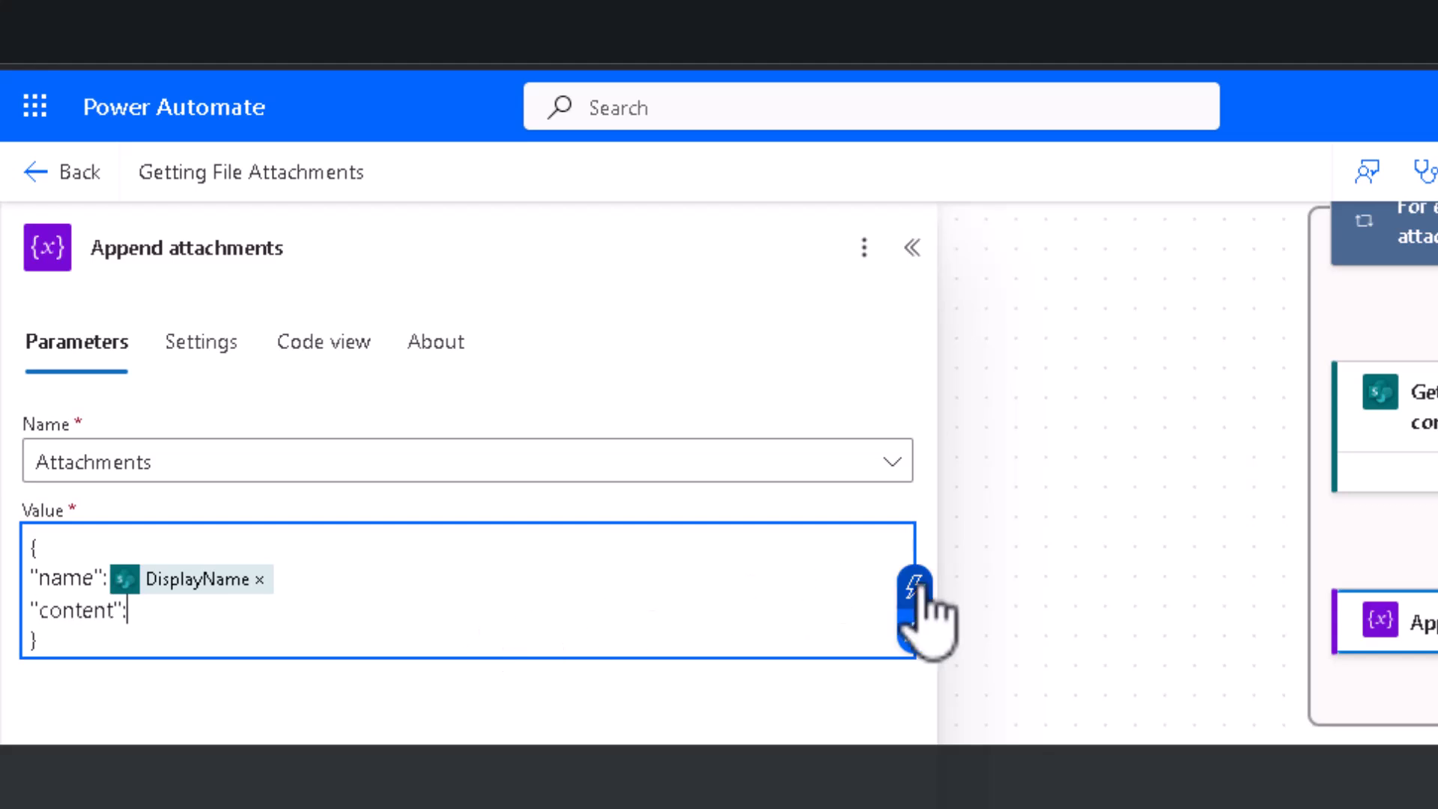
pyautogui.click(914, 588)
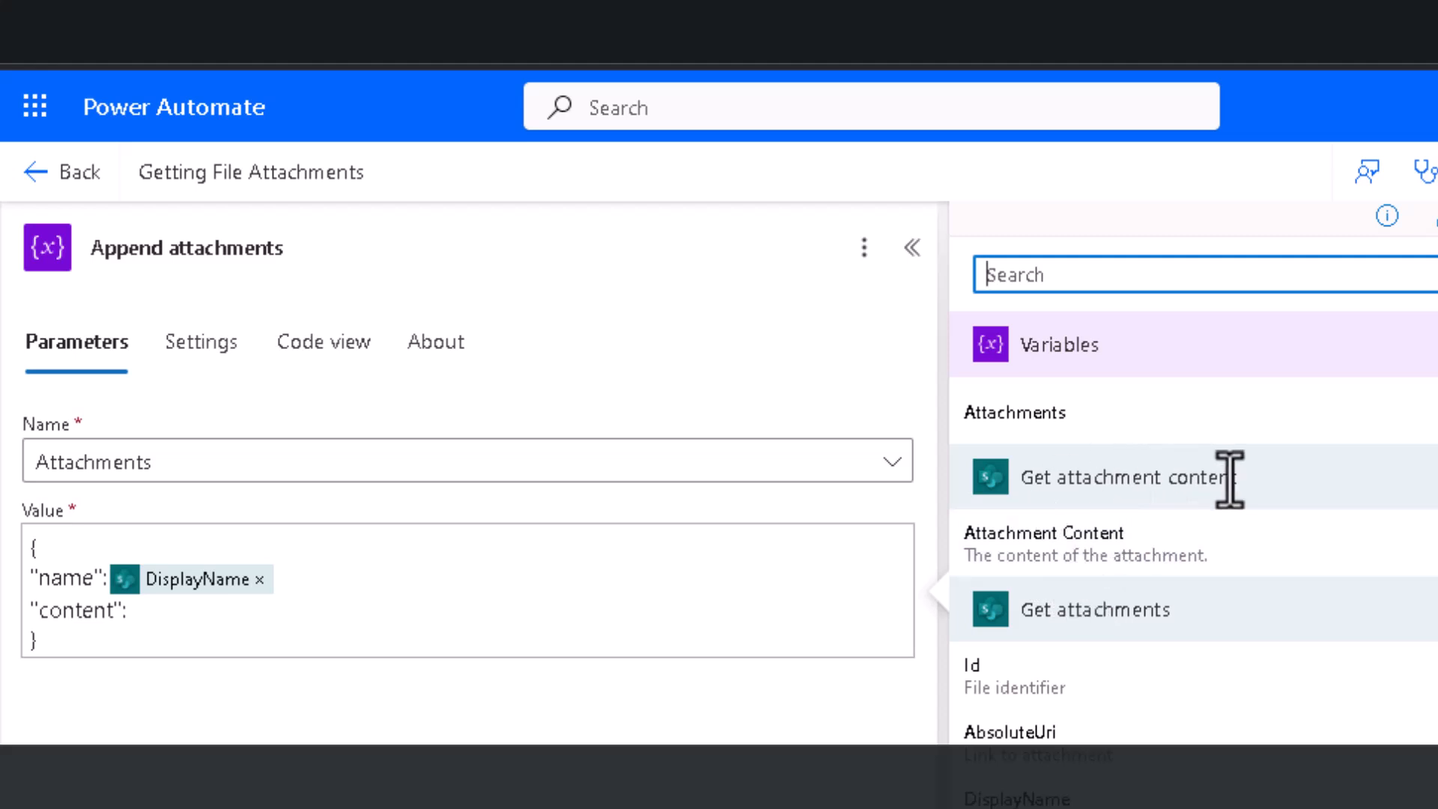
pyautogui.click(1157, 541)
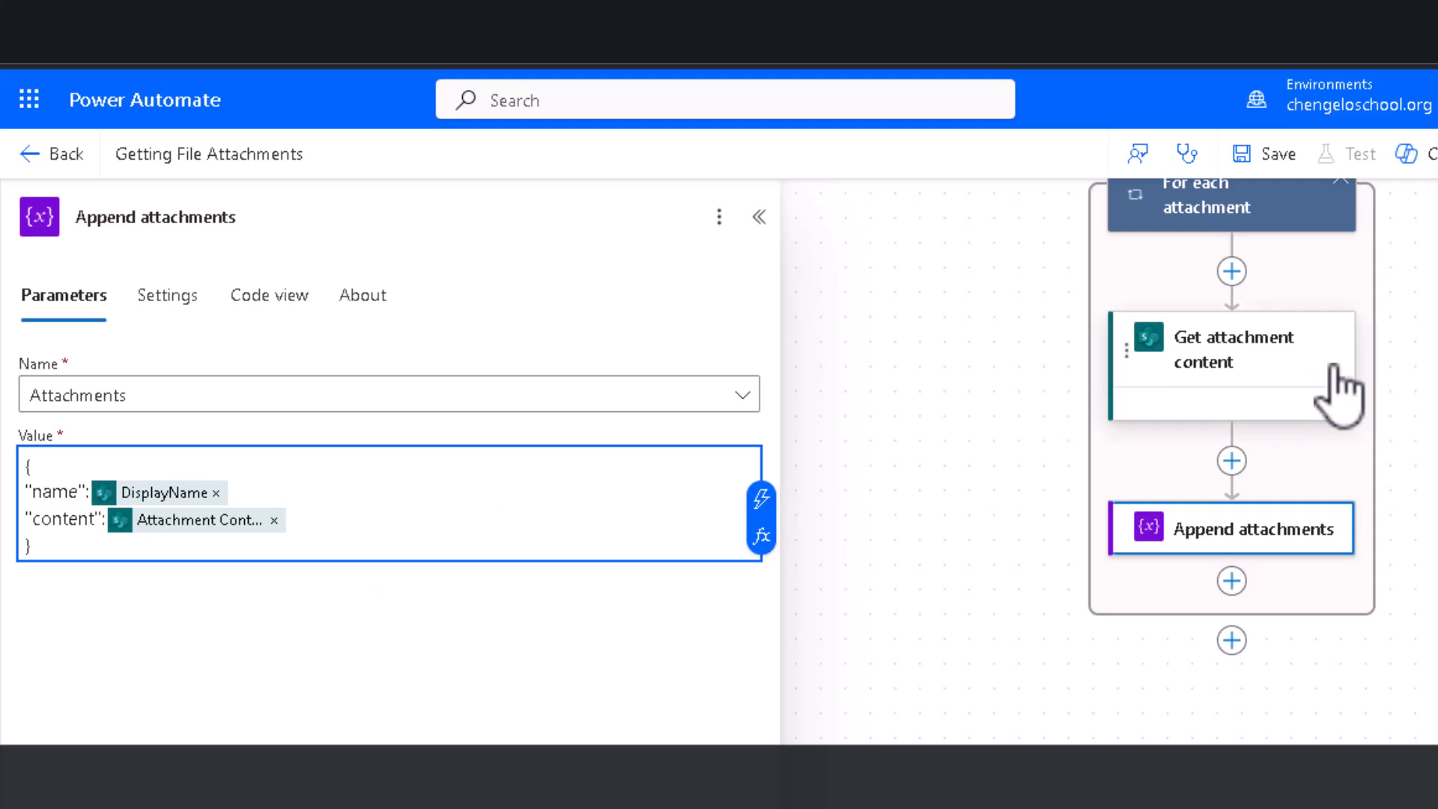
pyautogui.scroll(1, 1335, 390)
pyautogui.scroll(1, 1318, 311)
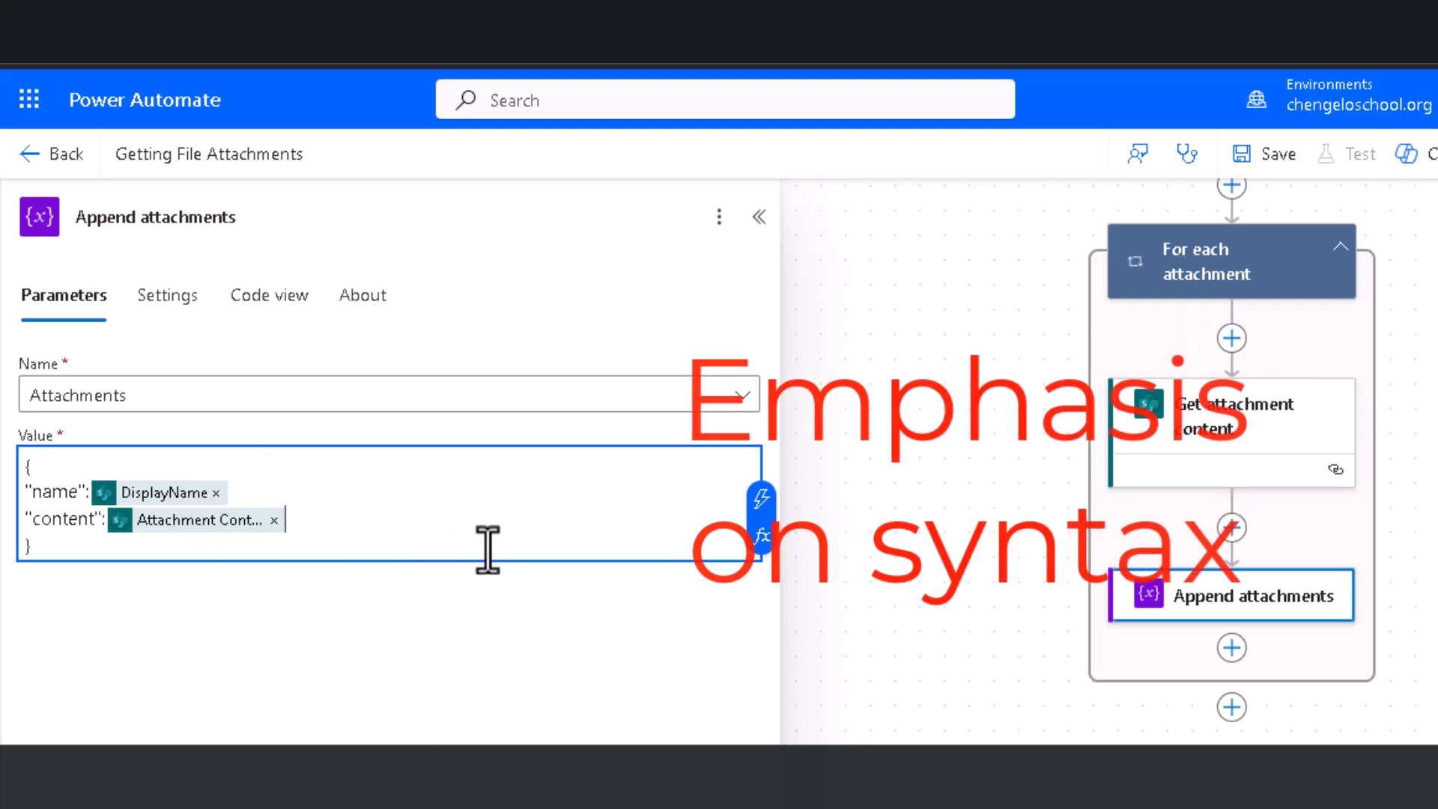
pyautogui.click(488, 618)
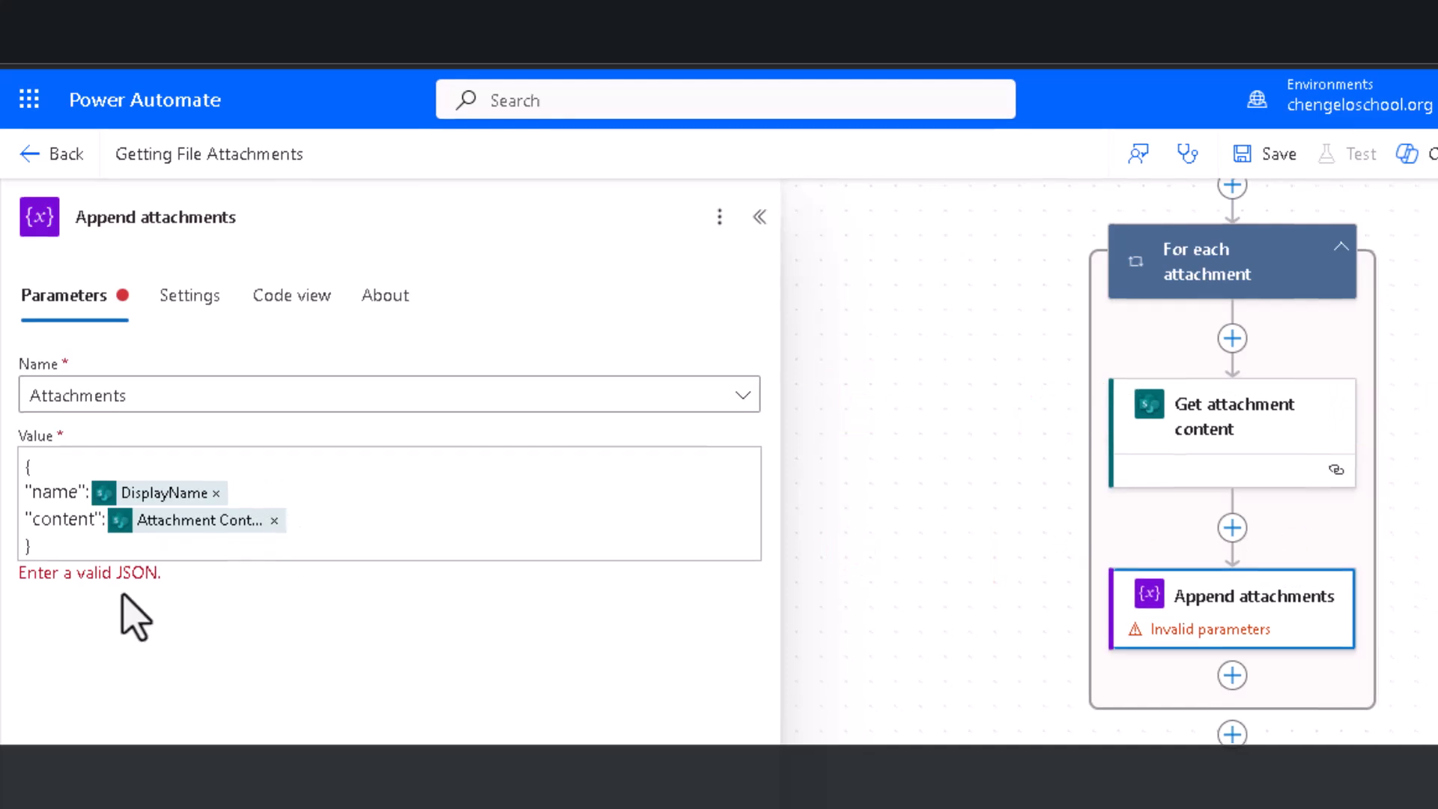
# - Insert a comma after the DisplayName token to separate the "name" and "content" entries of the JSON object
pyautogui.click(267, 500)
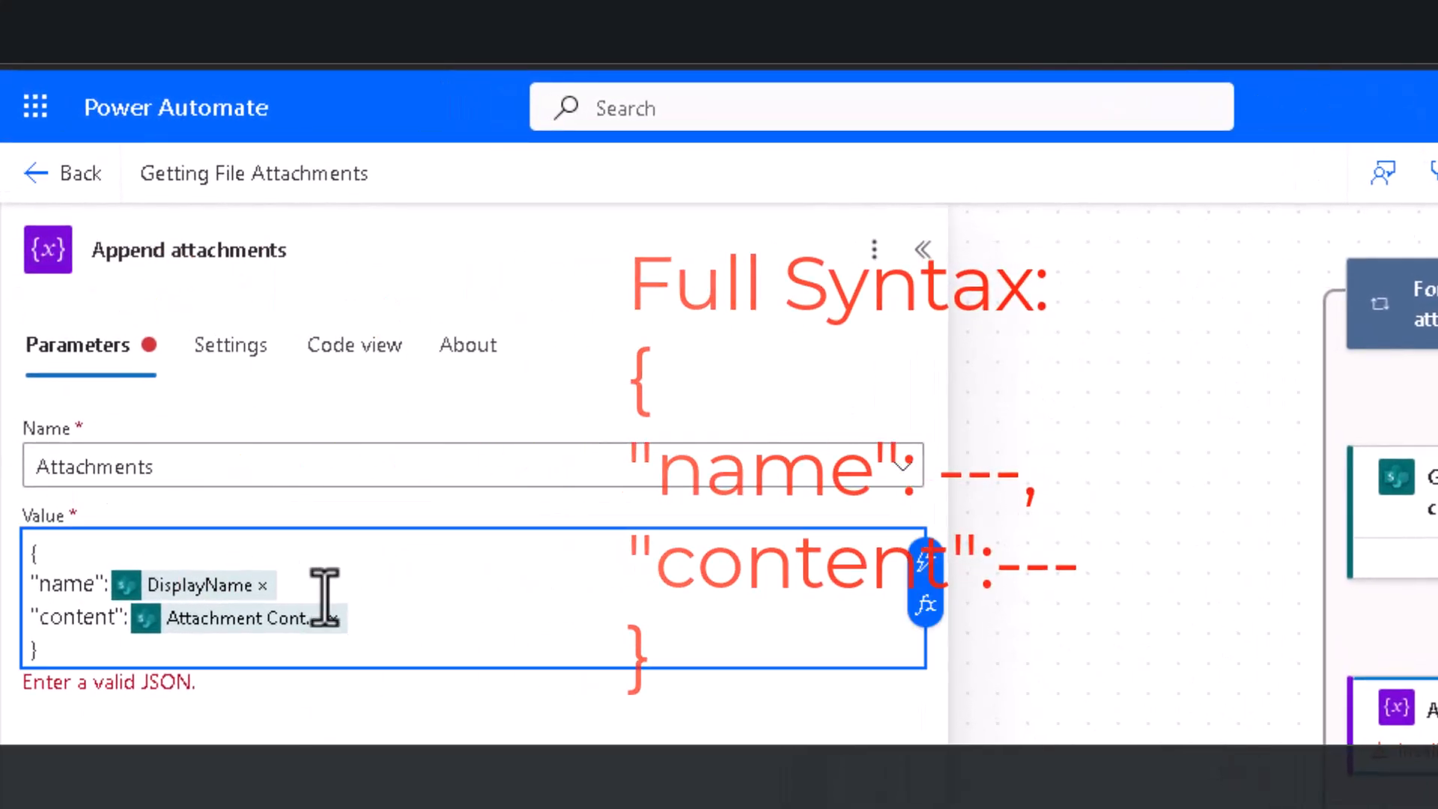
pyautogui.write(',')
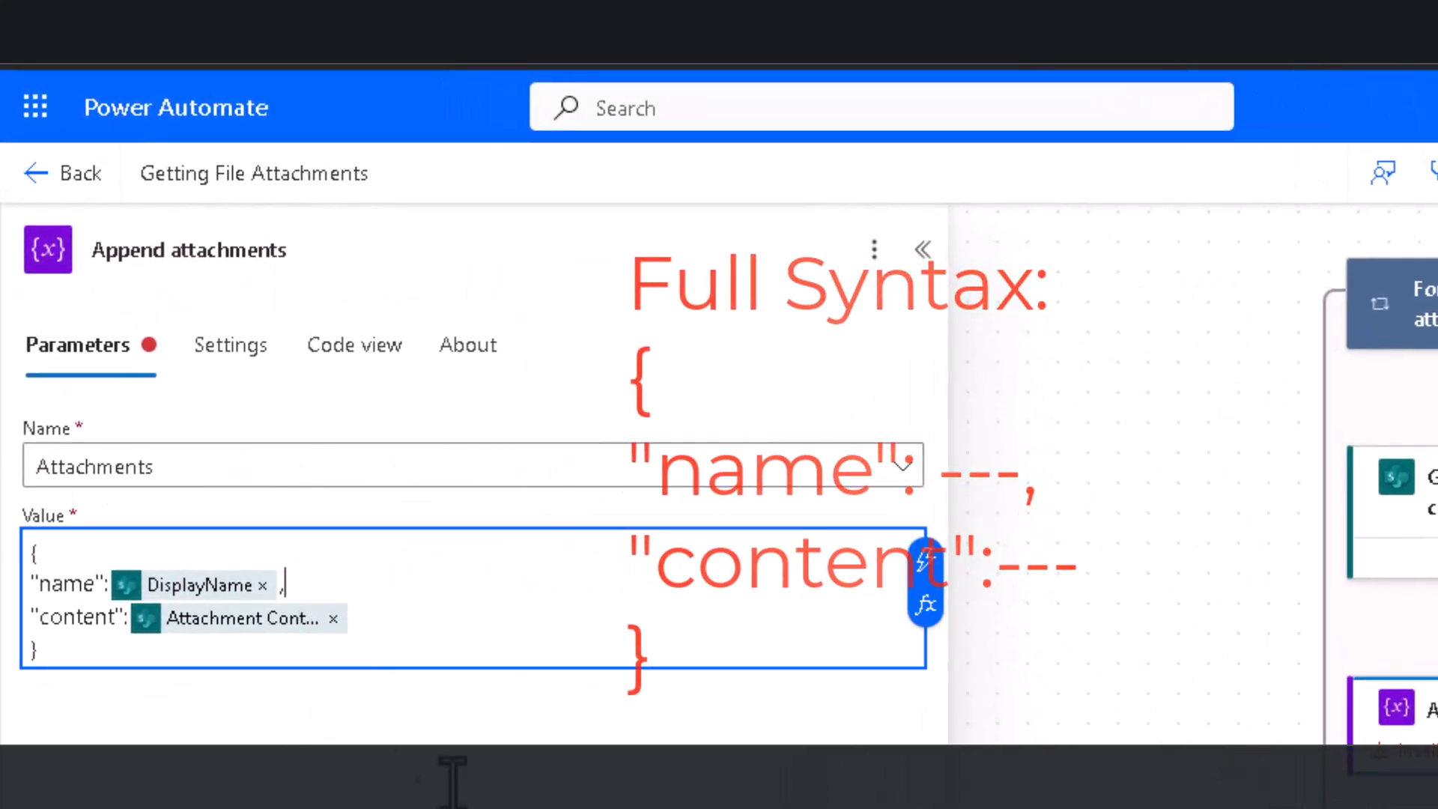
pyautogui.click(431, 754)
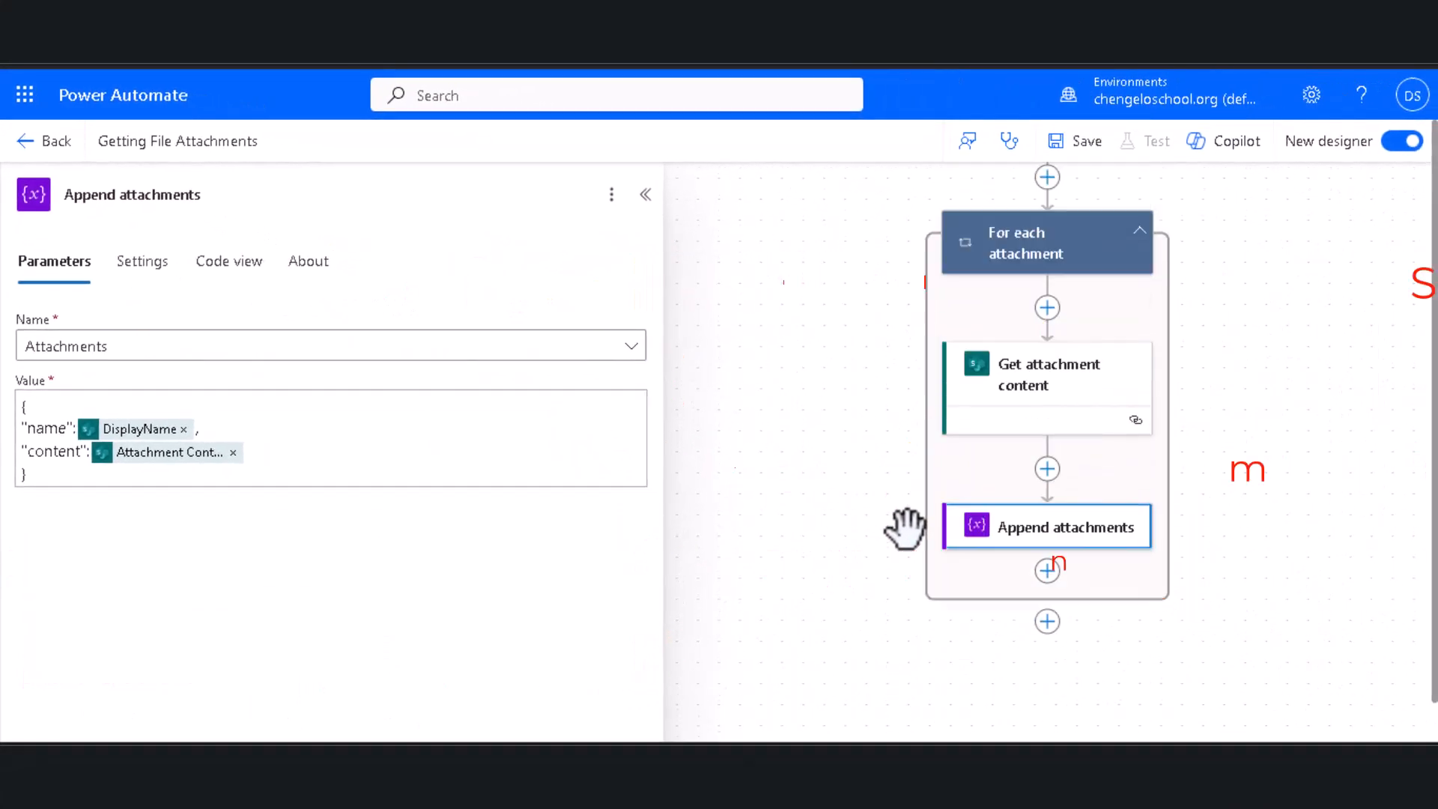
# - Add a Create an approval action below the For each attachment loop with approval type Approve/Reject - First to respond
pyautogui.scroll(-2, 908, 526)
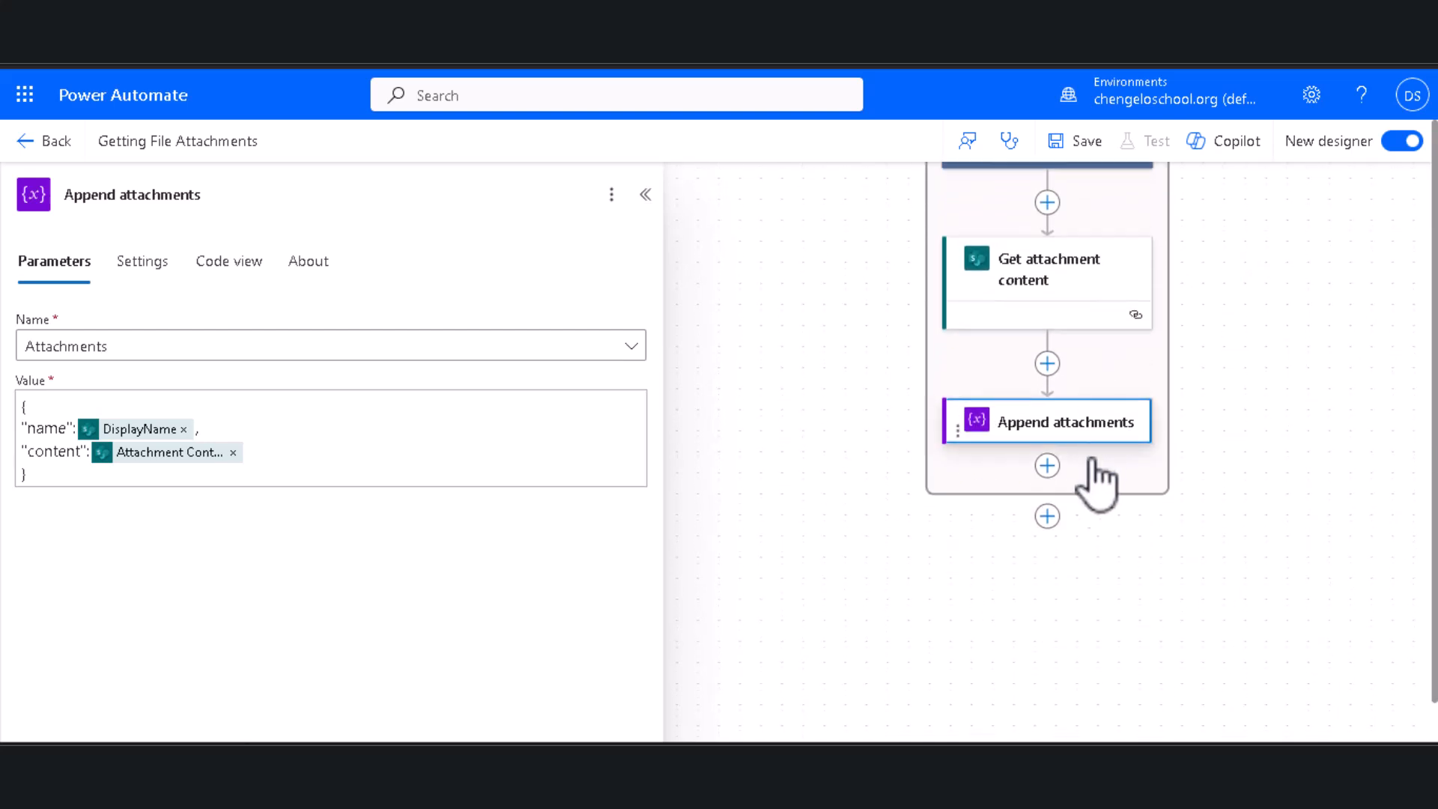
pyautogui.click(1047, 516)
pyautogui.click(1128, 518)
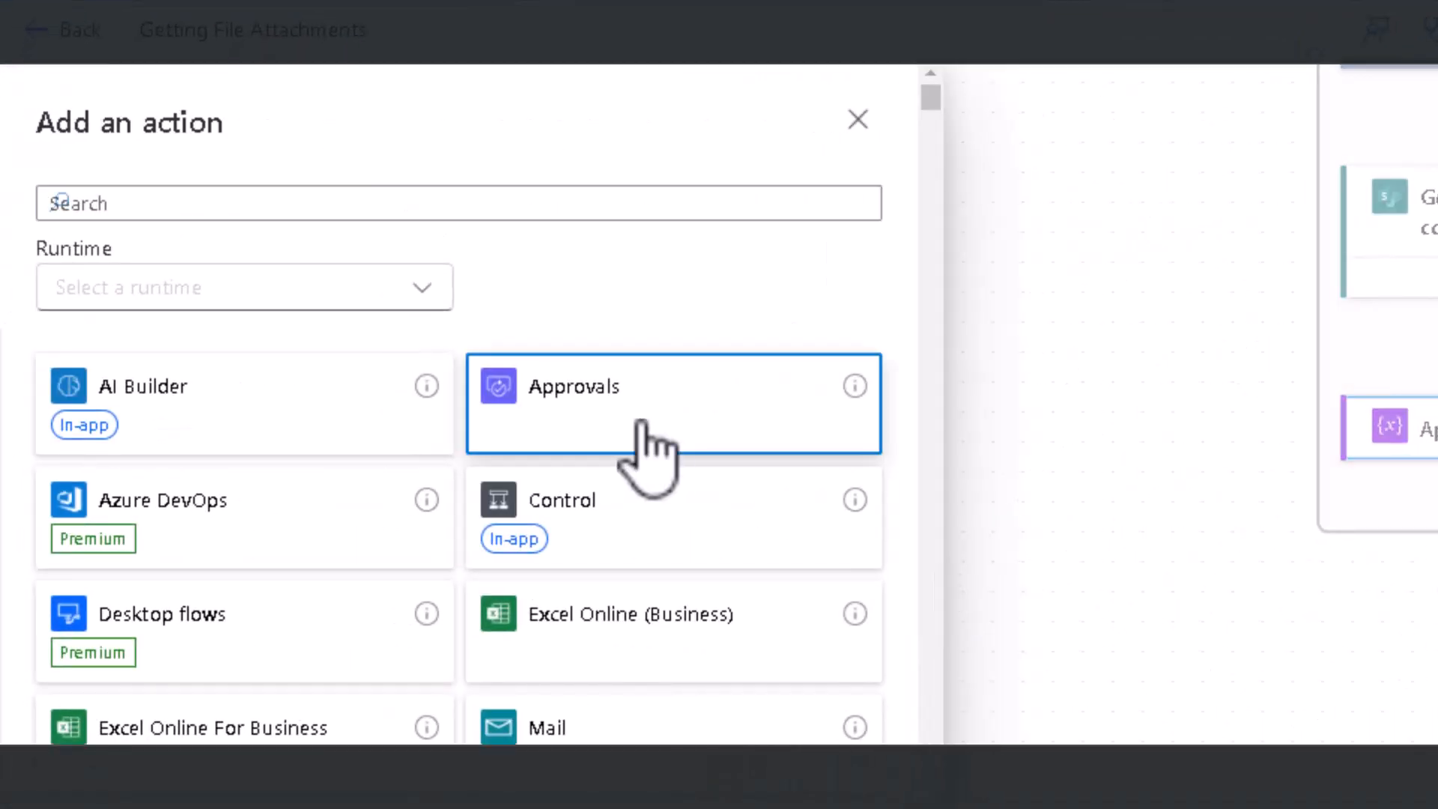
pyautogui.click(642, 424)
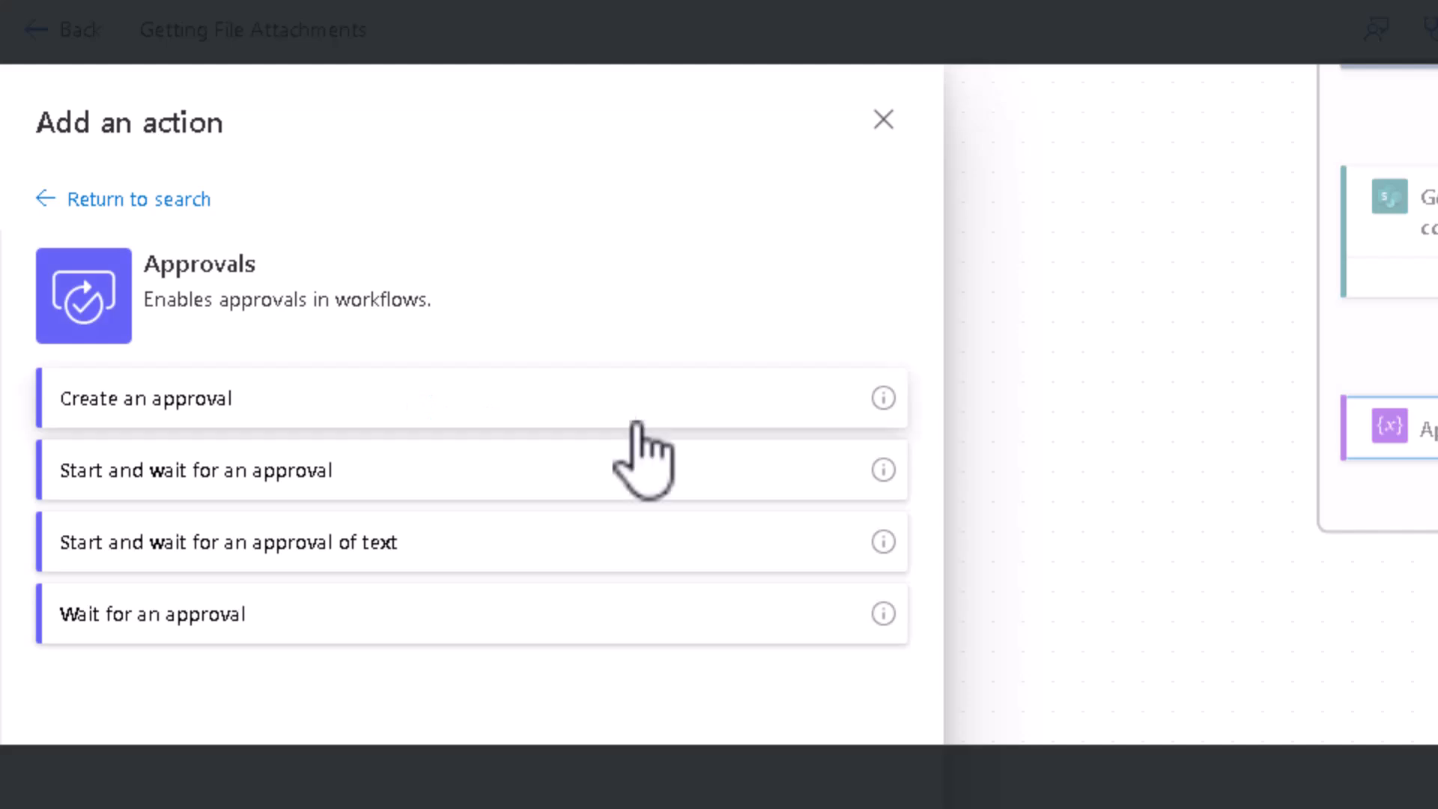
pyautogui.click(612, 410)
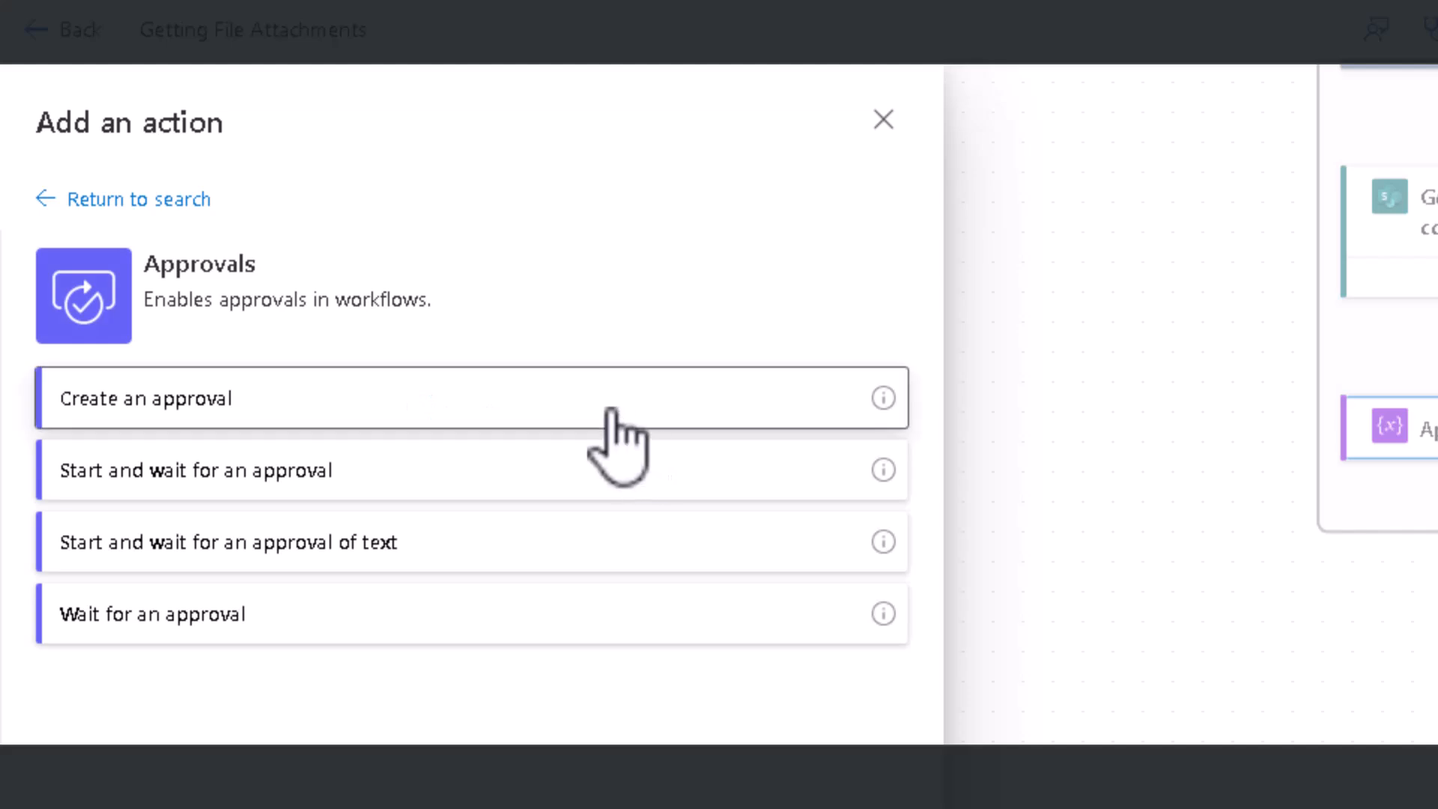
pyautogui.click(591, 424)
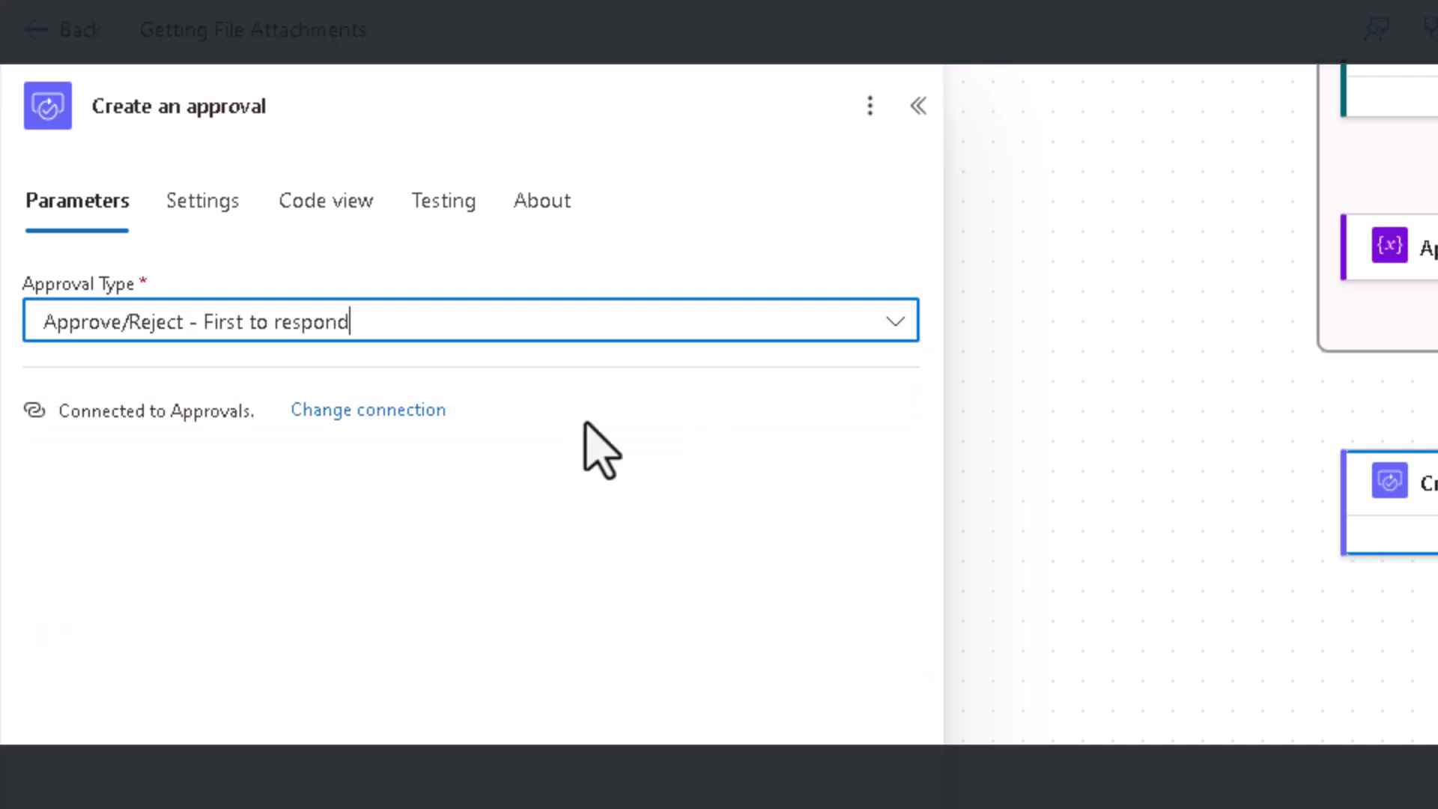
# - Title the approval Attachment and assign it to the approver found by searching part of the person's name
pyautogui.click(497, 408)
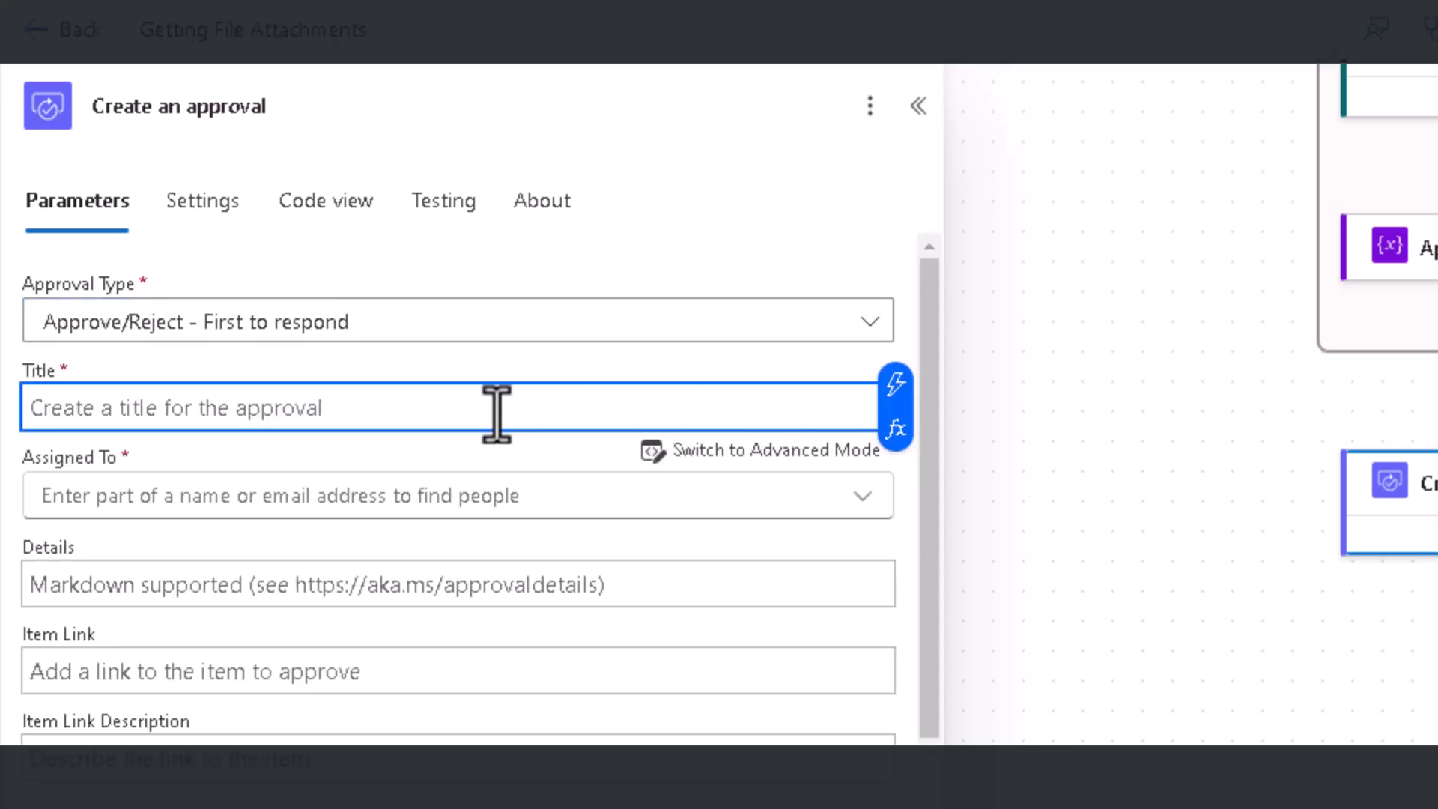
pyautogui.write('Attachment')
pyautogui.click(349, 497)
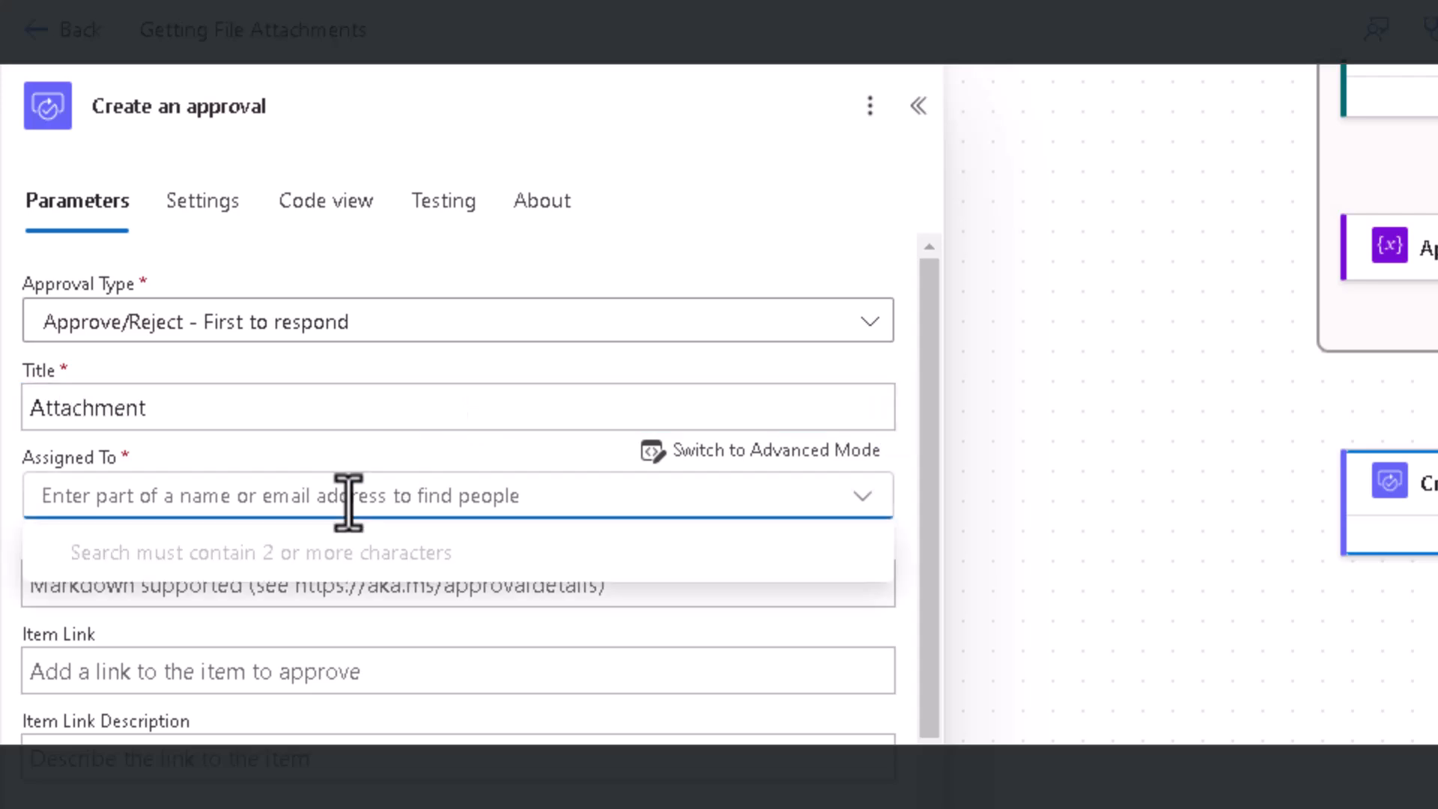
pyautogui.write('sia')
pyautogui.scroll(-3, 299, 360)
pyautogui.click(300, 353)
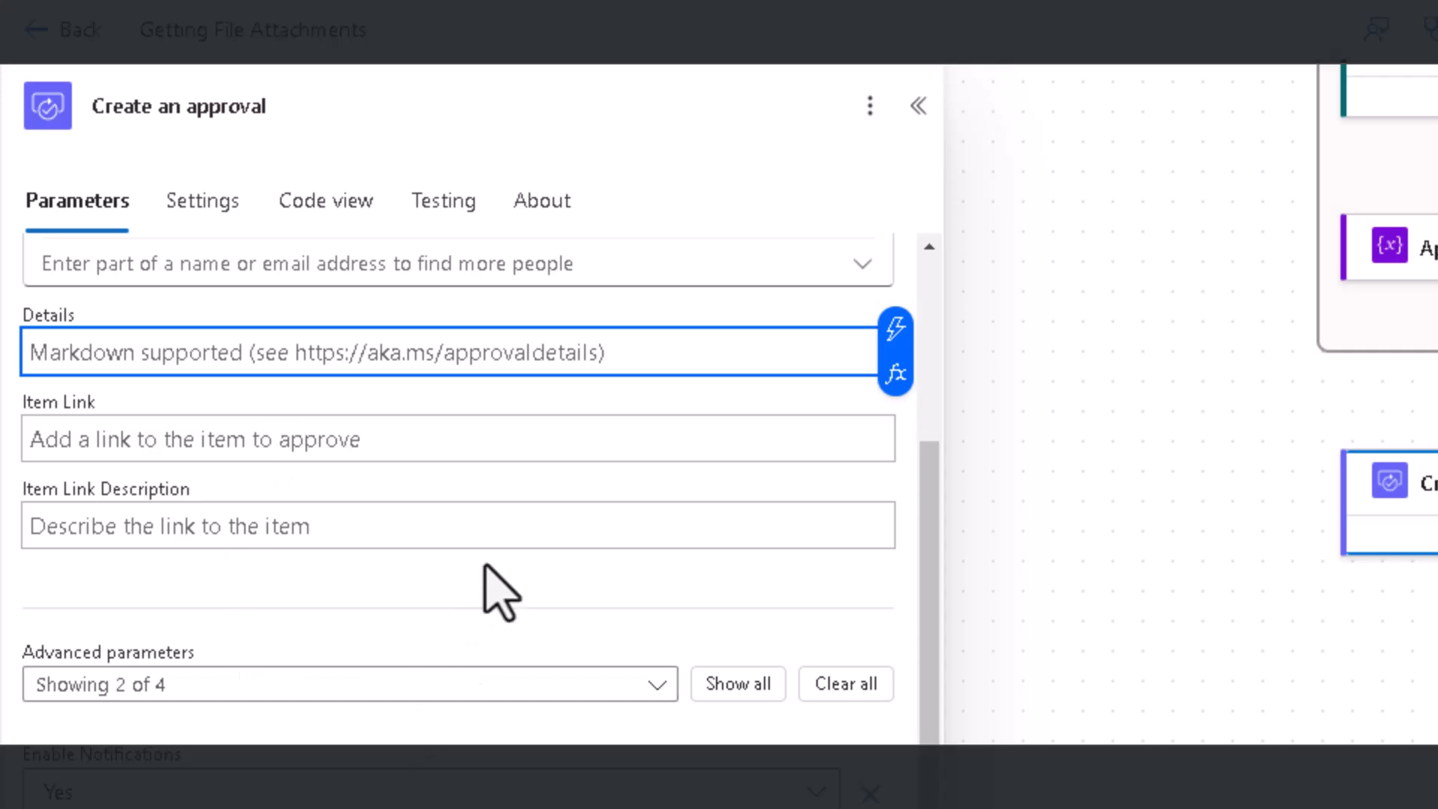
# - Show the Attachments advanced parameter in the Create an approval action
pyautogui.scroll(-1, 485, 567)
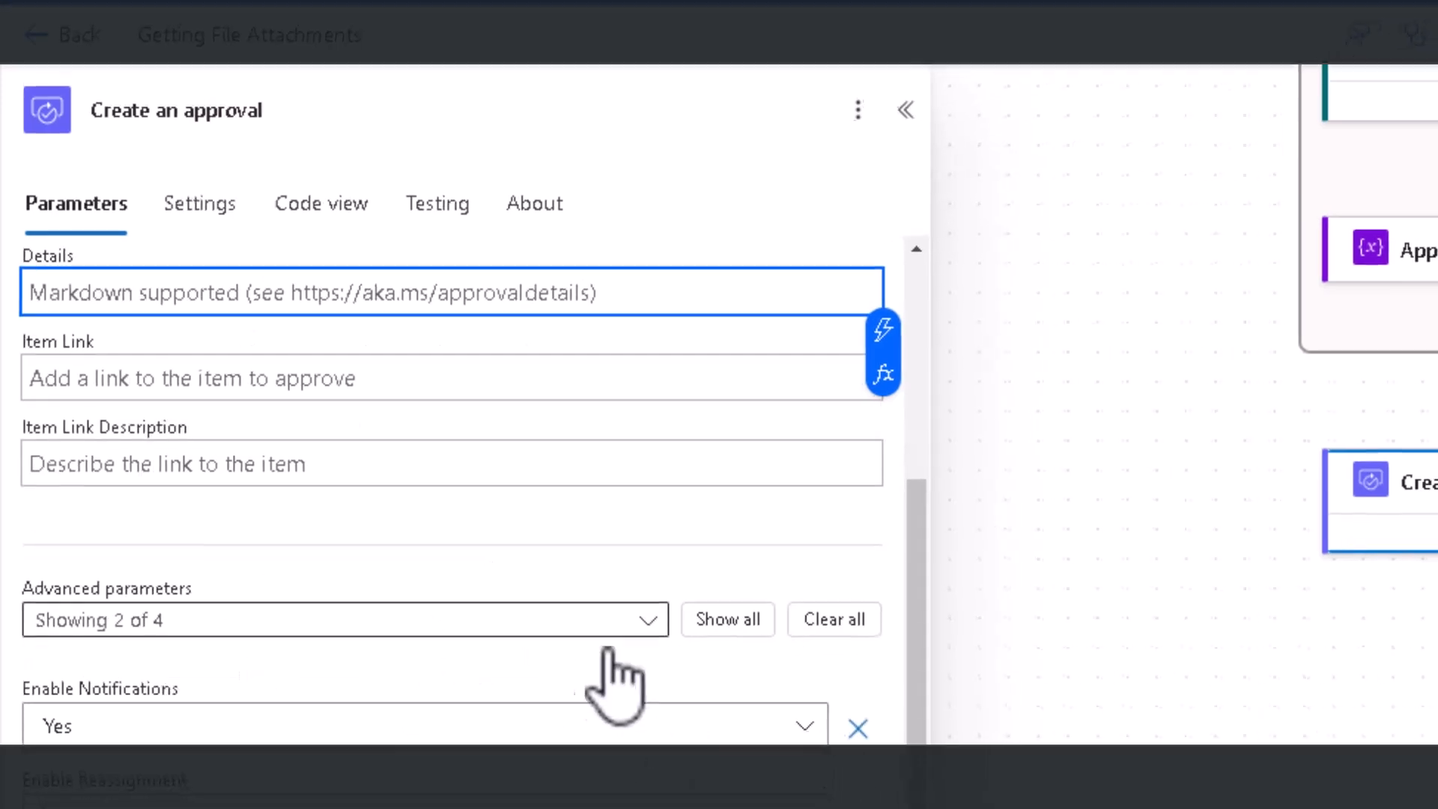
pyautogui.click(617, 636)
pyautogui.click(482, 694)
pyautogui.scroll(-2, 449, 697)
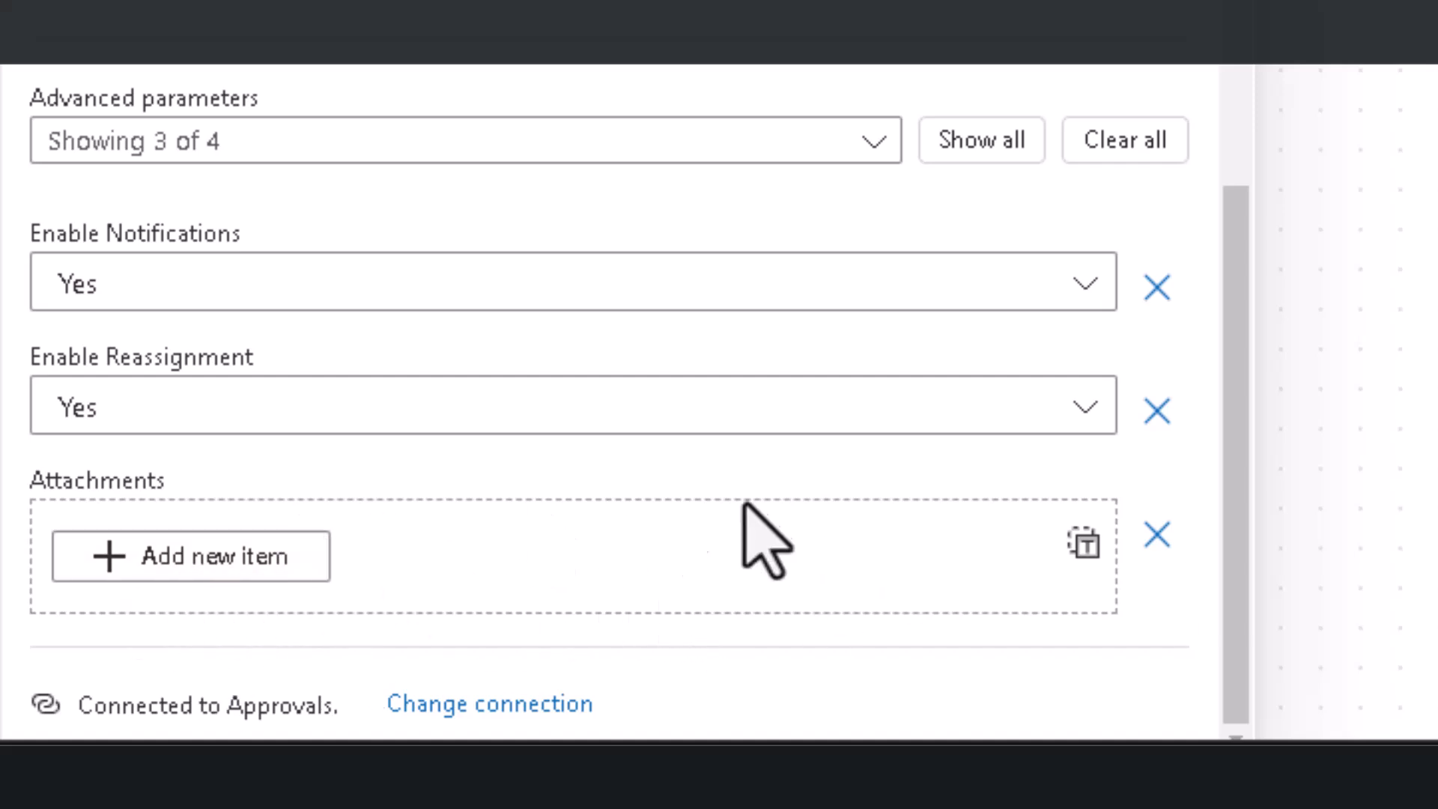
# - Switch the approval's Attachments parameter to whole-array input, fill it with the Attachments variable, and save the flow
pyautogui.click(1084, 542)
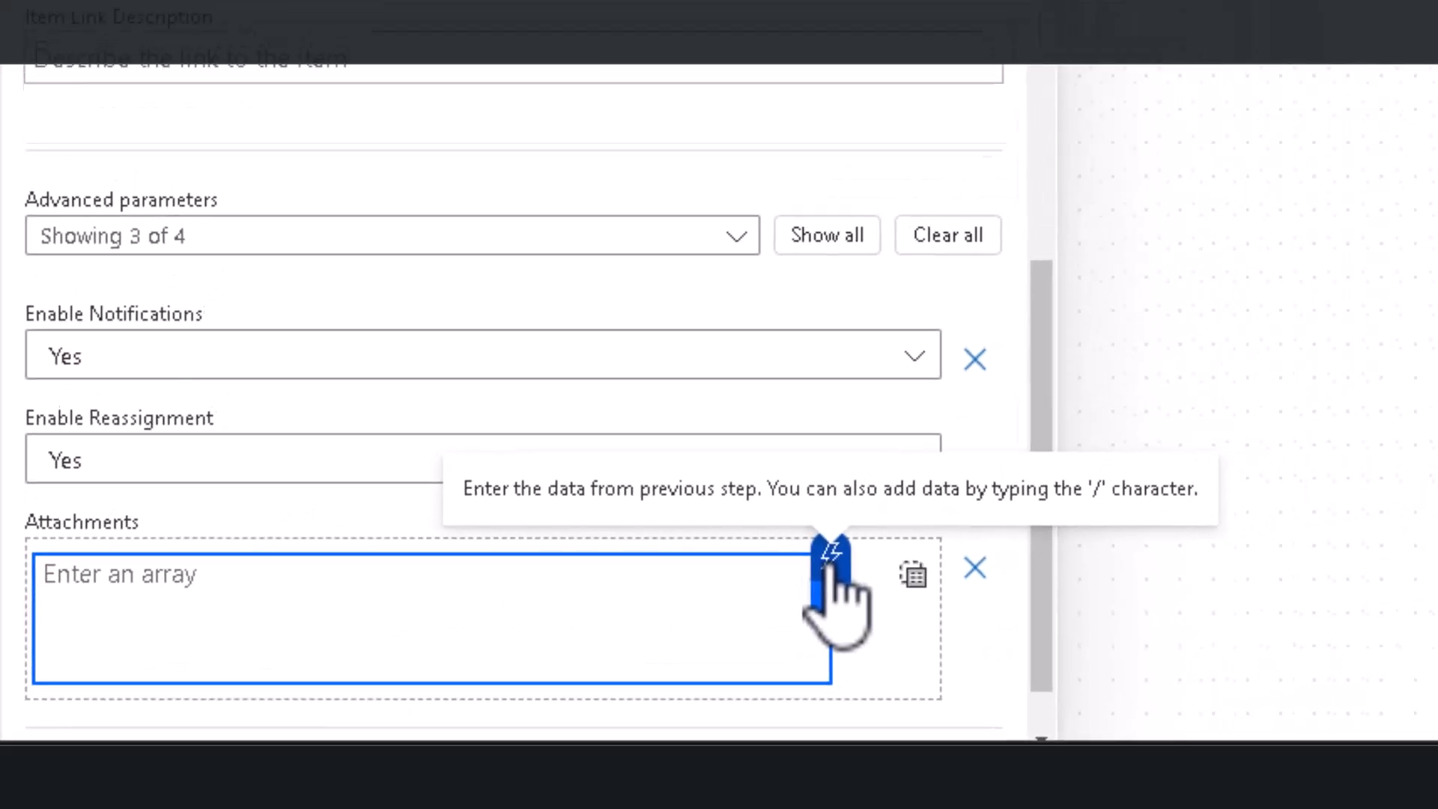
pyautogui.click(840, 554)
pyautogui.click(1175, 421)
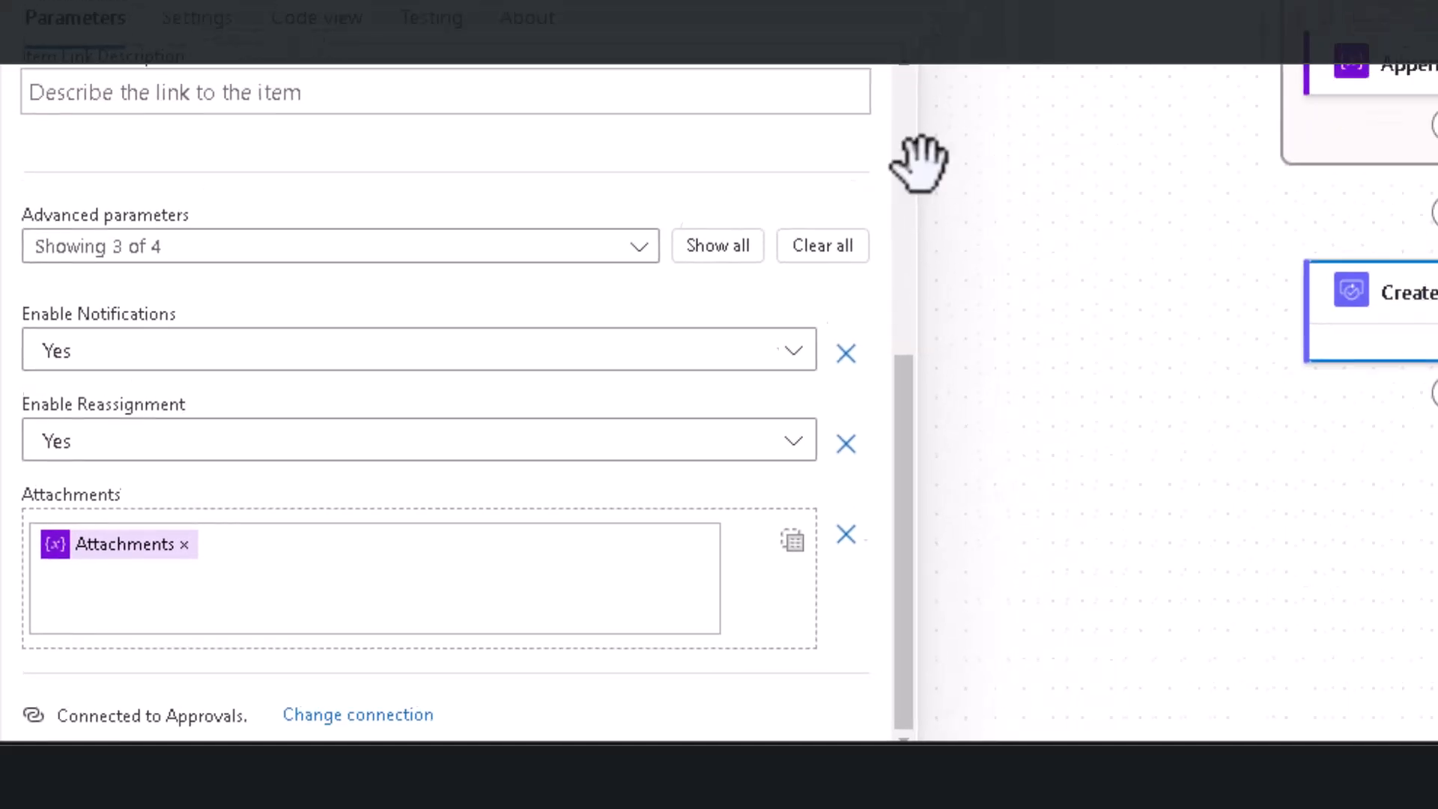
pyautogui.click(1086, 146)
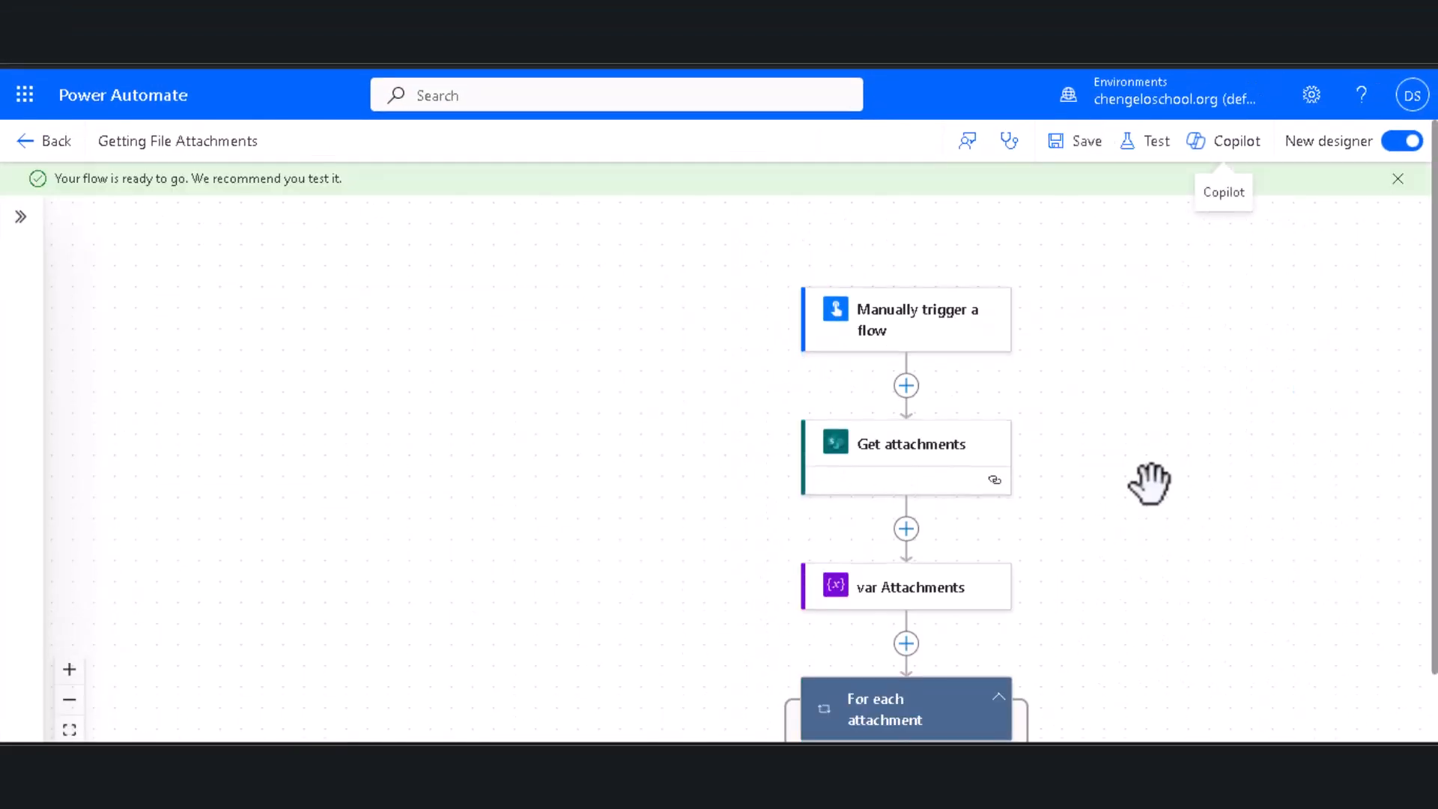
# - Review the parameters of the manual trigger, the Get attachments action and the var Attachments variable
pyautogui.click(914, 330)
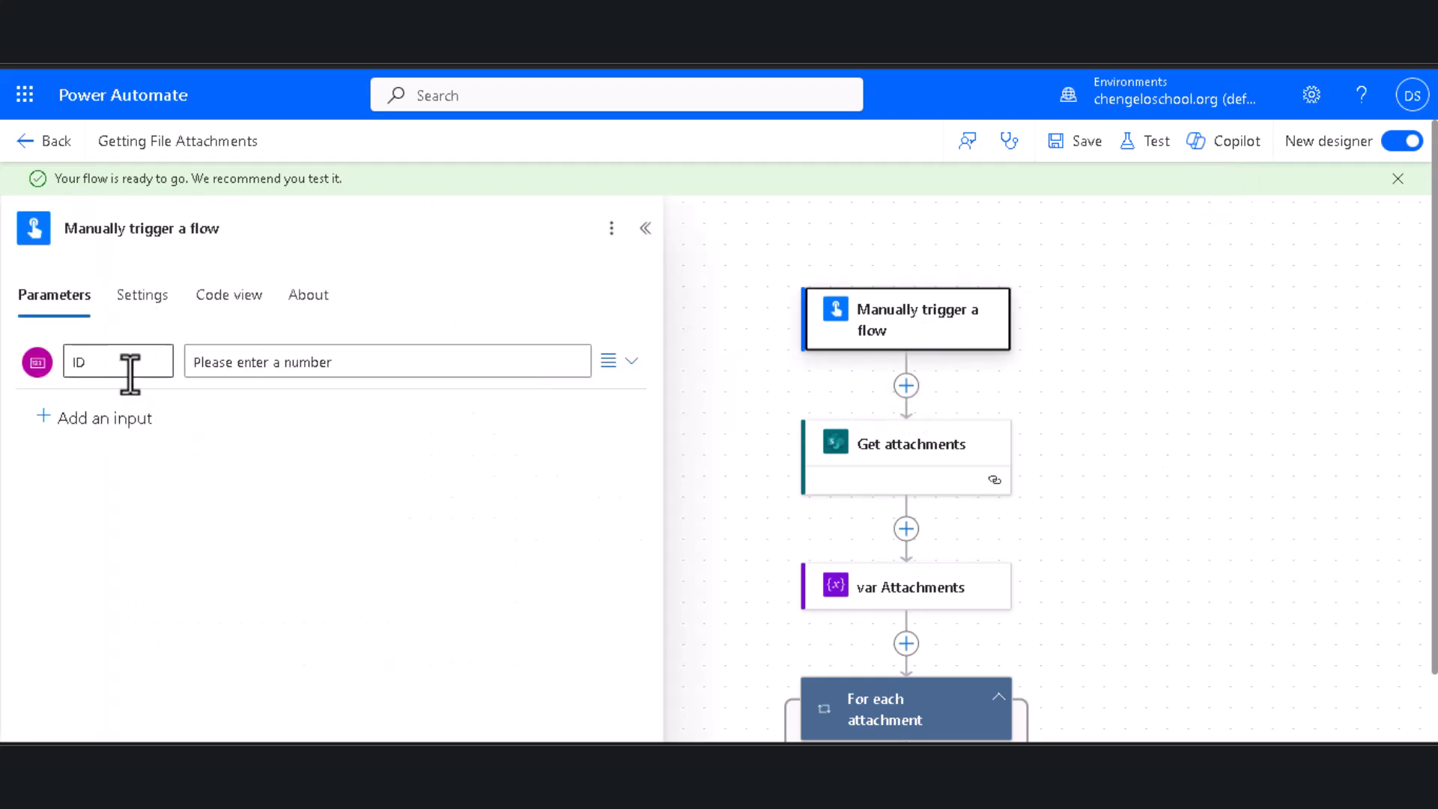
pyautogui.click(645, 228)
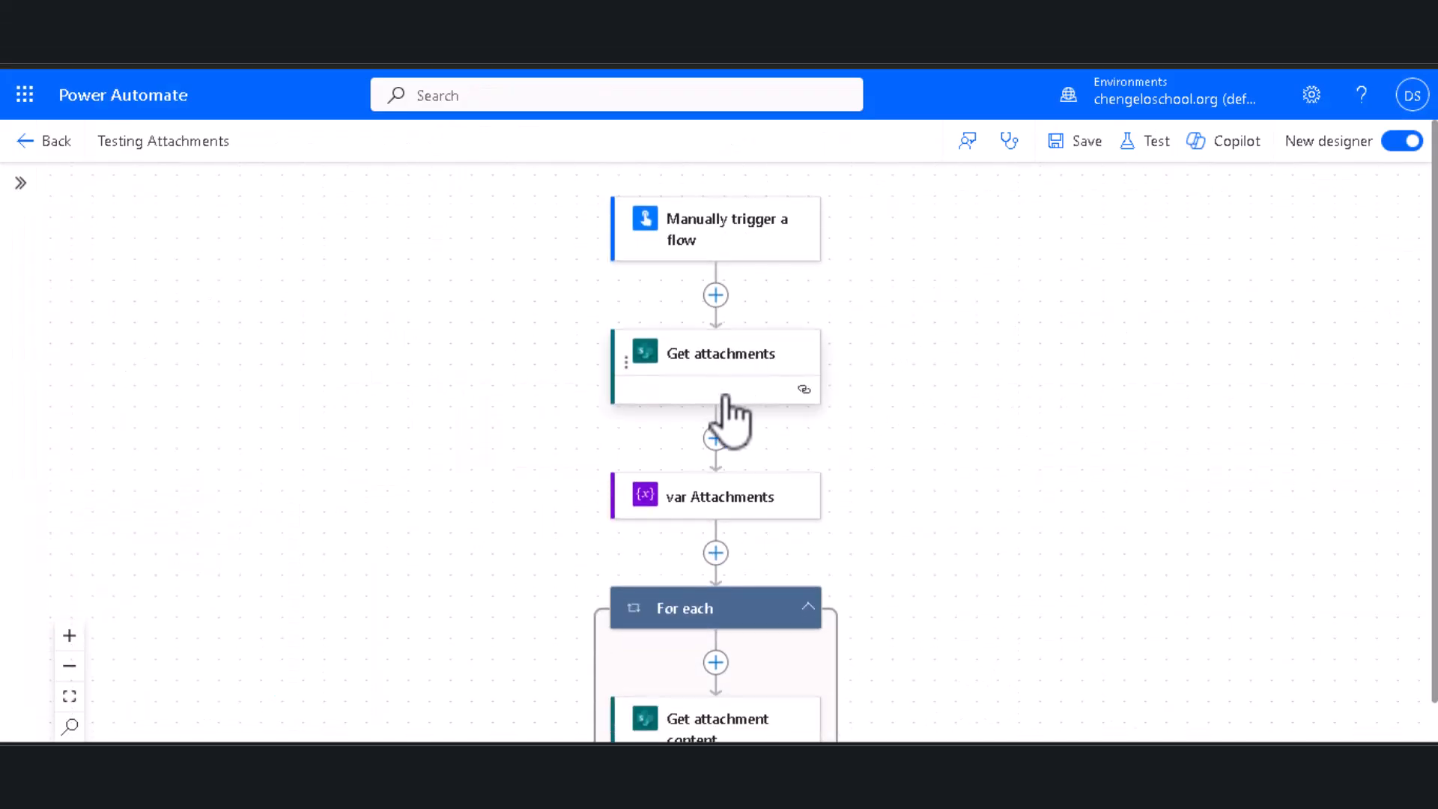
pyautogui.click(783, 381)
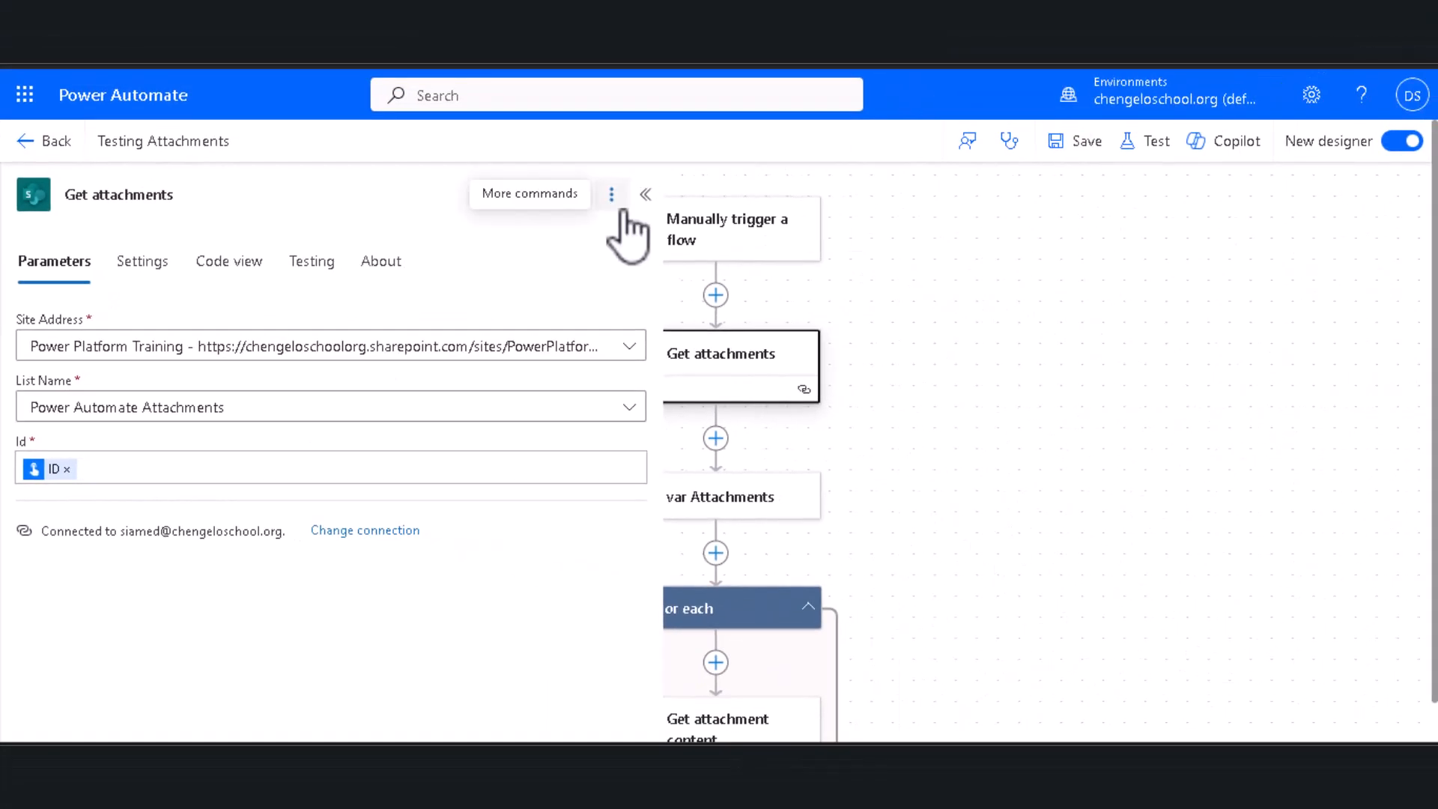
pyautogui.scroll(-1, 700, 405)
pyautogui.click(699, 417)
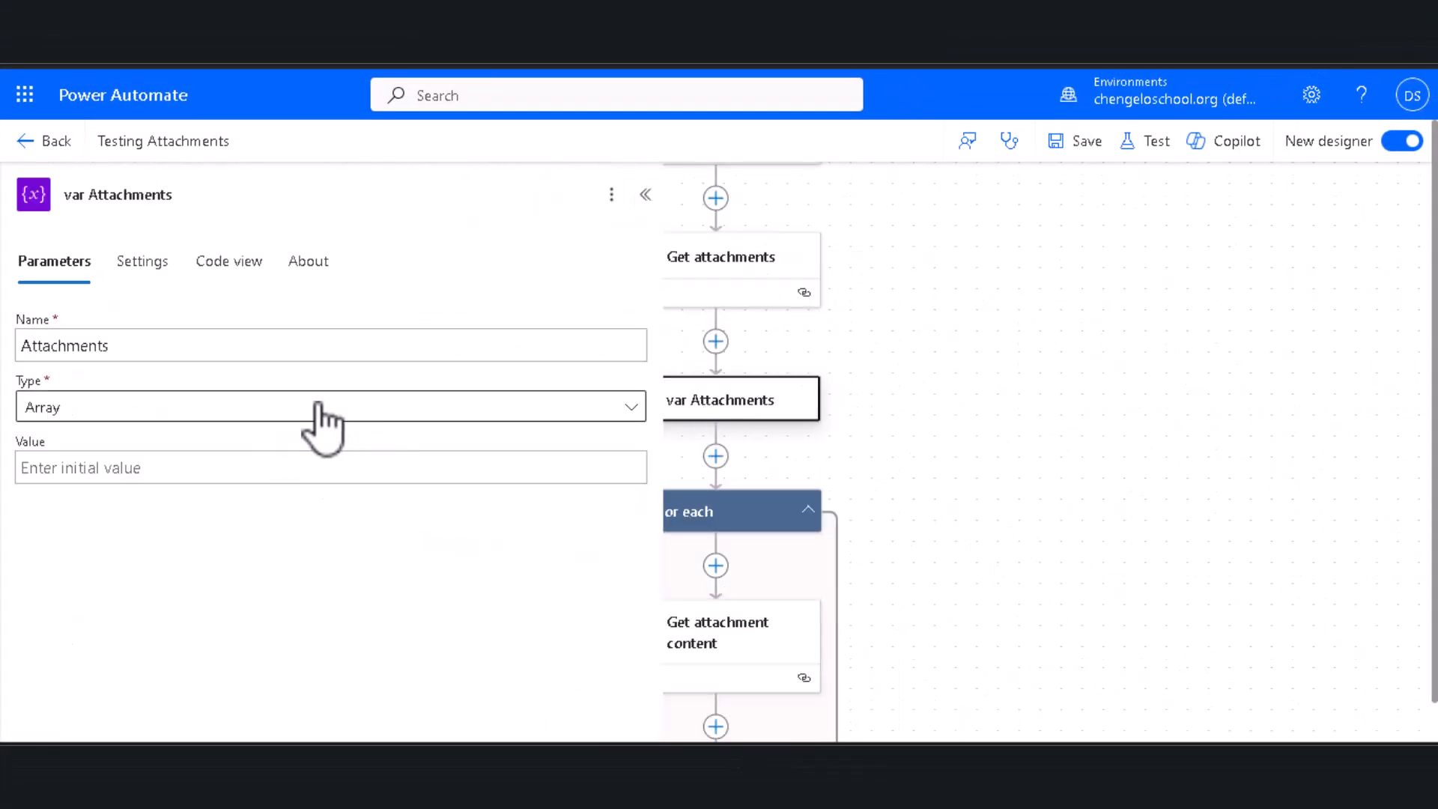
pyautogui.click(645, 194)
pyautogui.scroll(-3, 803, 443)
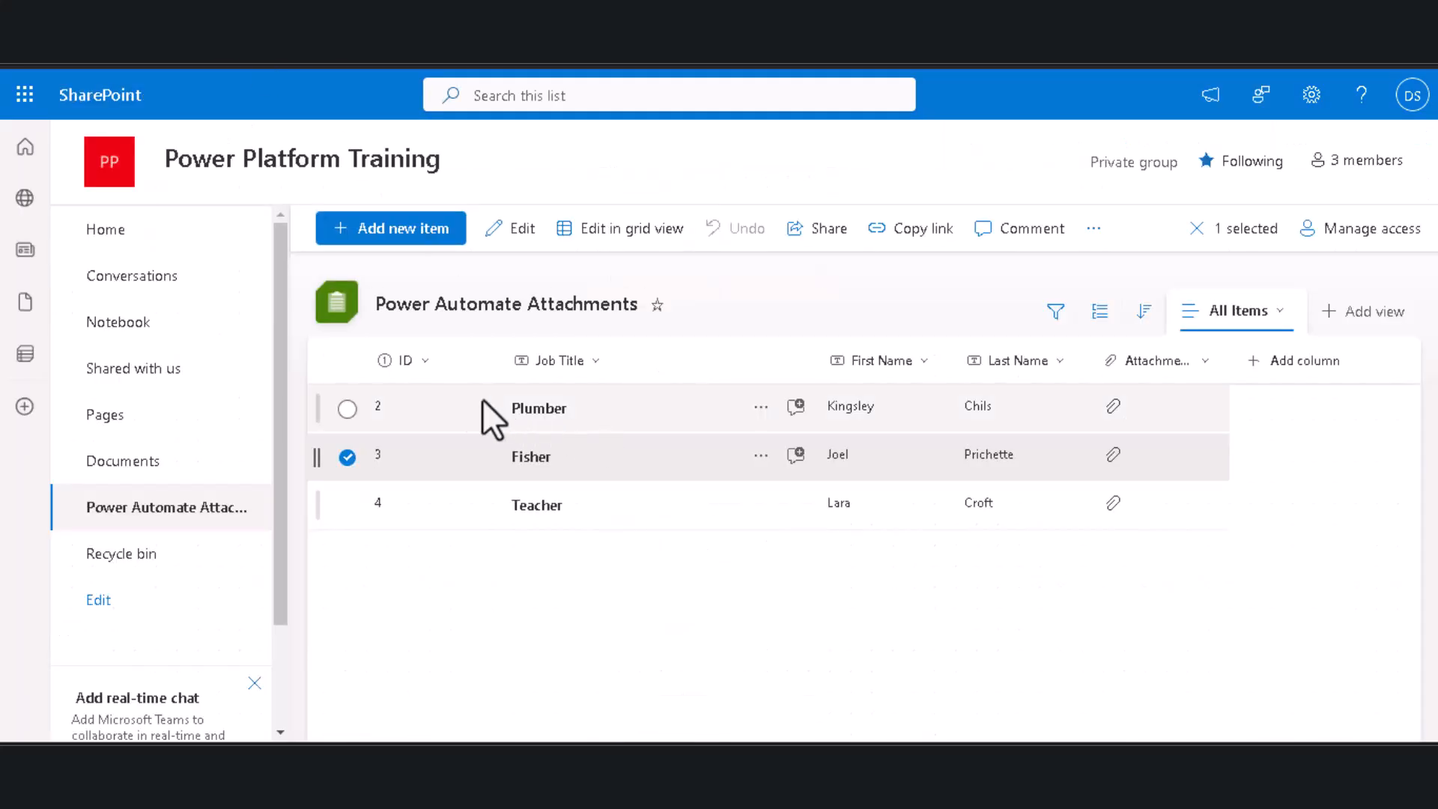
# - In SharePoint, examine the files attached to the Plumber and Fisher items of the Power Automate Attachments list
pyautogui.click(619, 408)
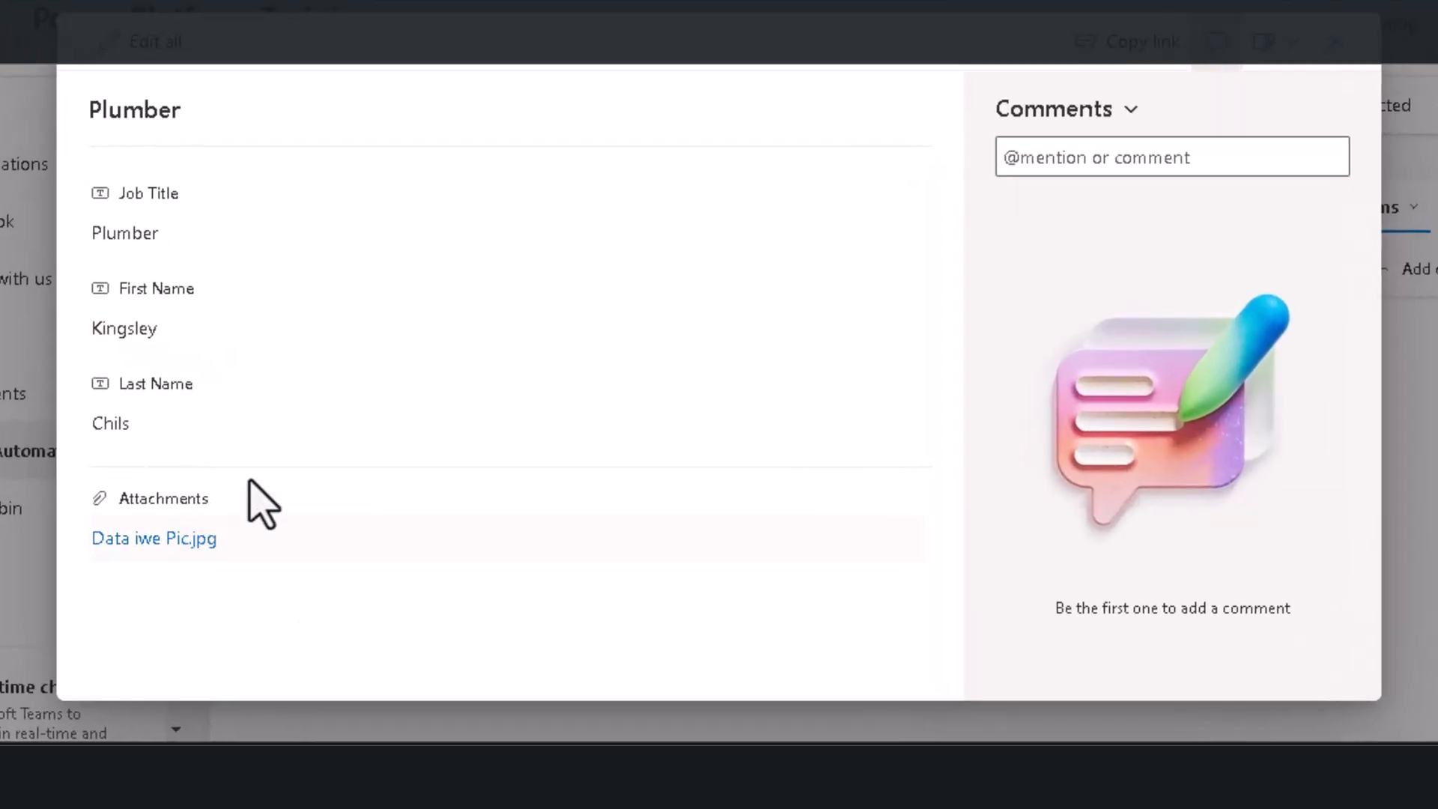
pyautogui.click(1344, 63)
pyautogui.click(583, 408)
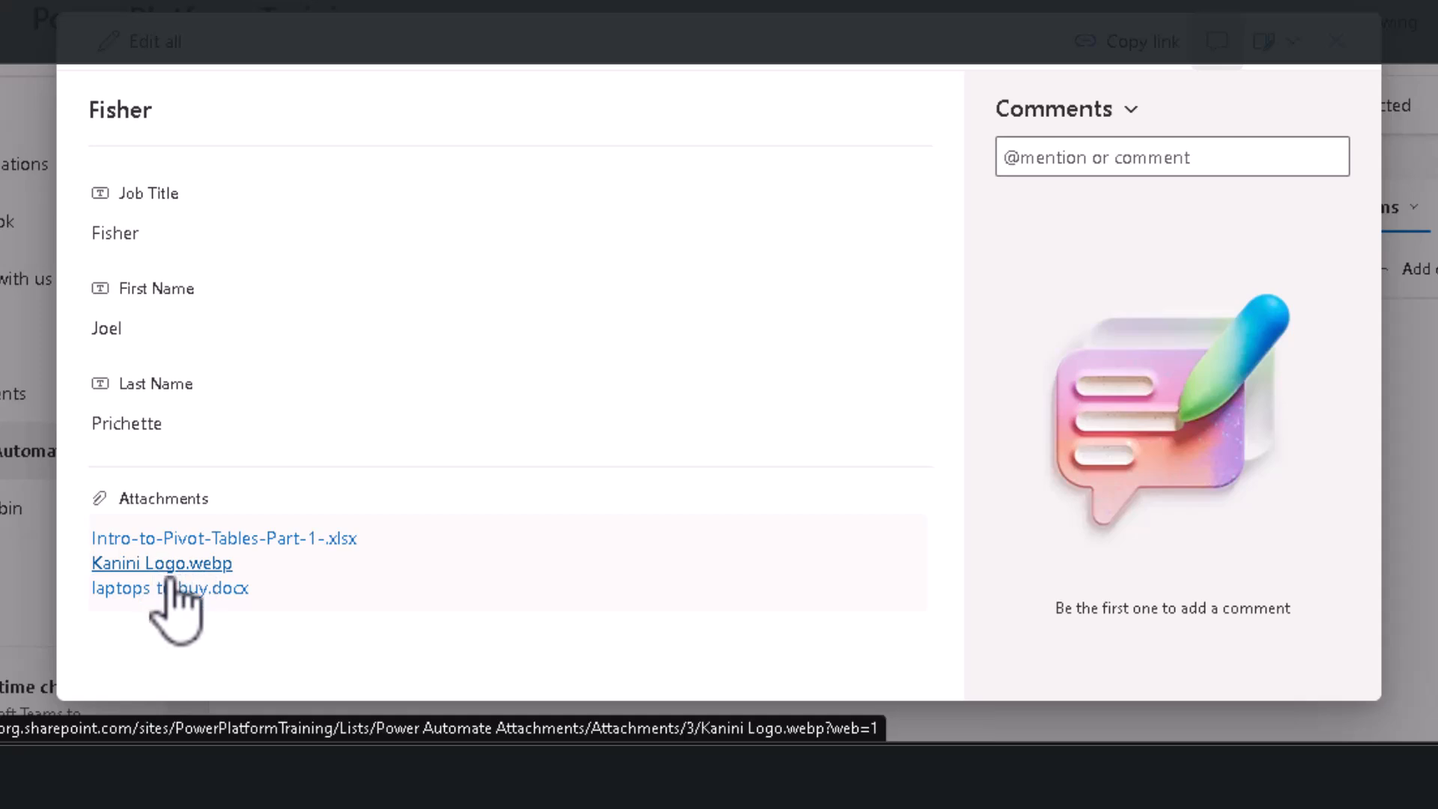
pyautogui.click(1337, 41)
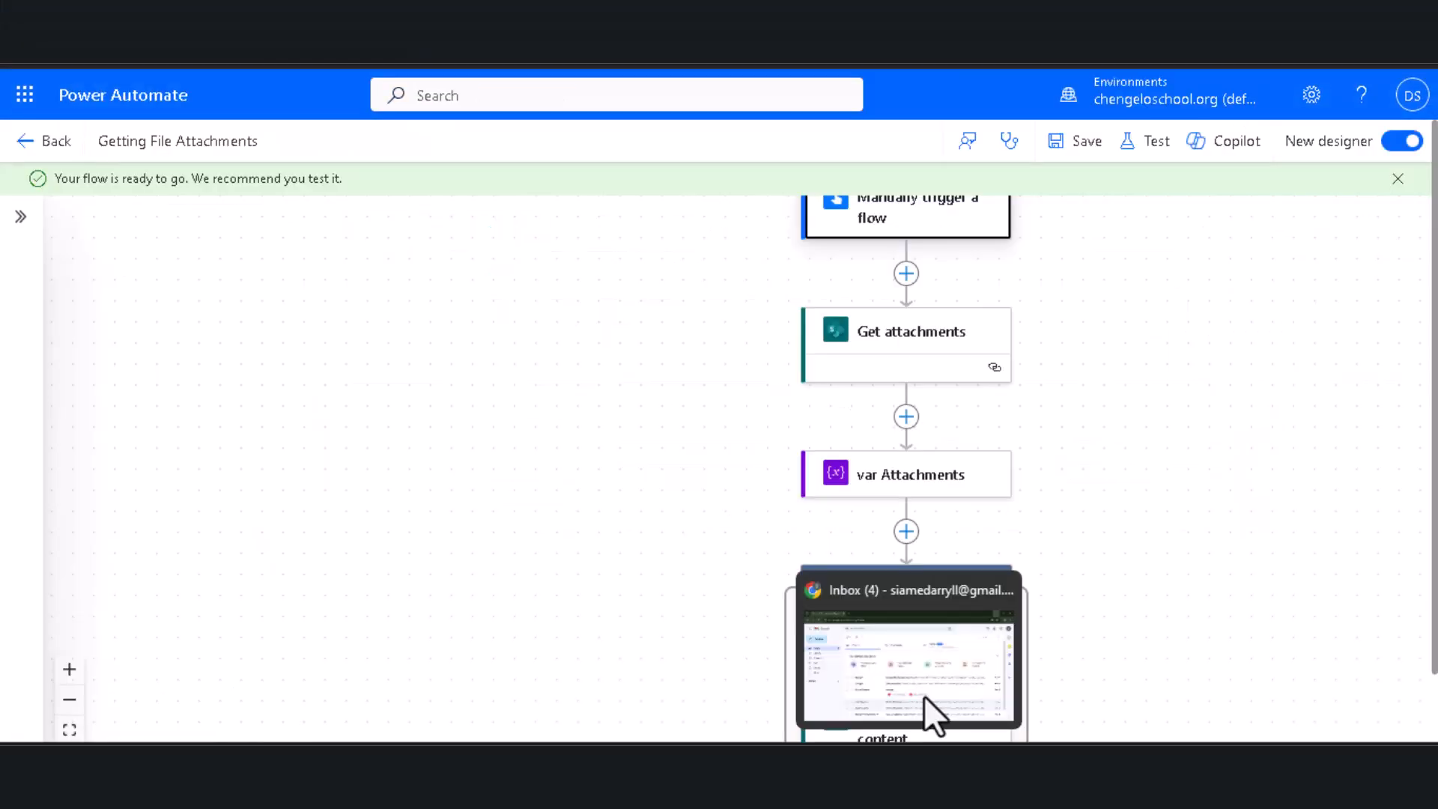
# - Back in Power Automate, review the For each attachment loop's input and the Get attachment content parameters in Getting File Attachments
pyautogui.click(882, 618)
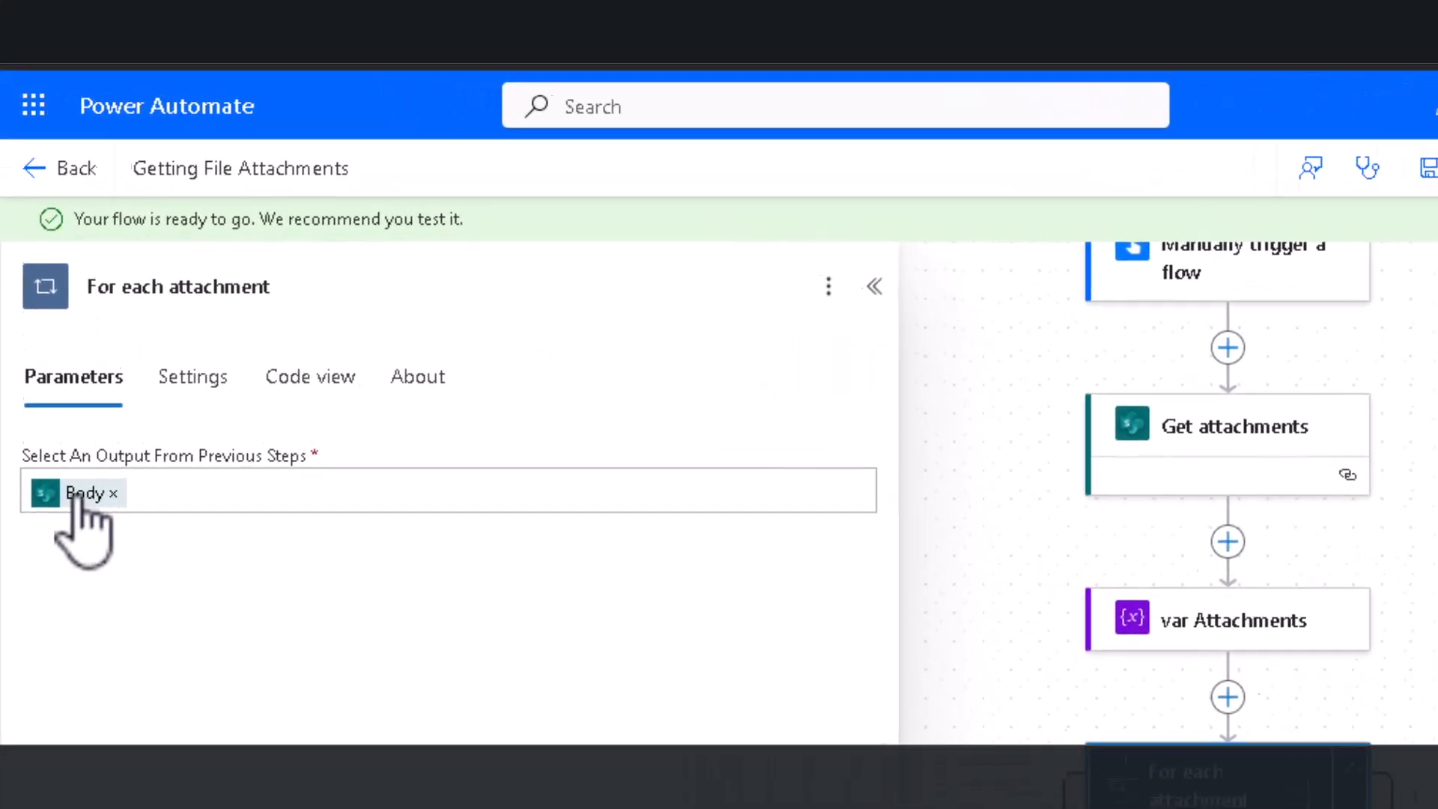
pyautogui.moveTo(77, 497)
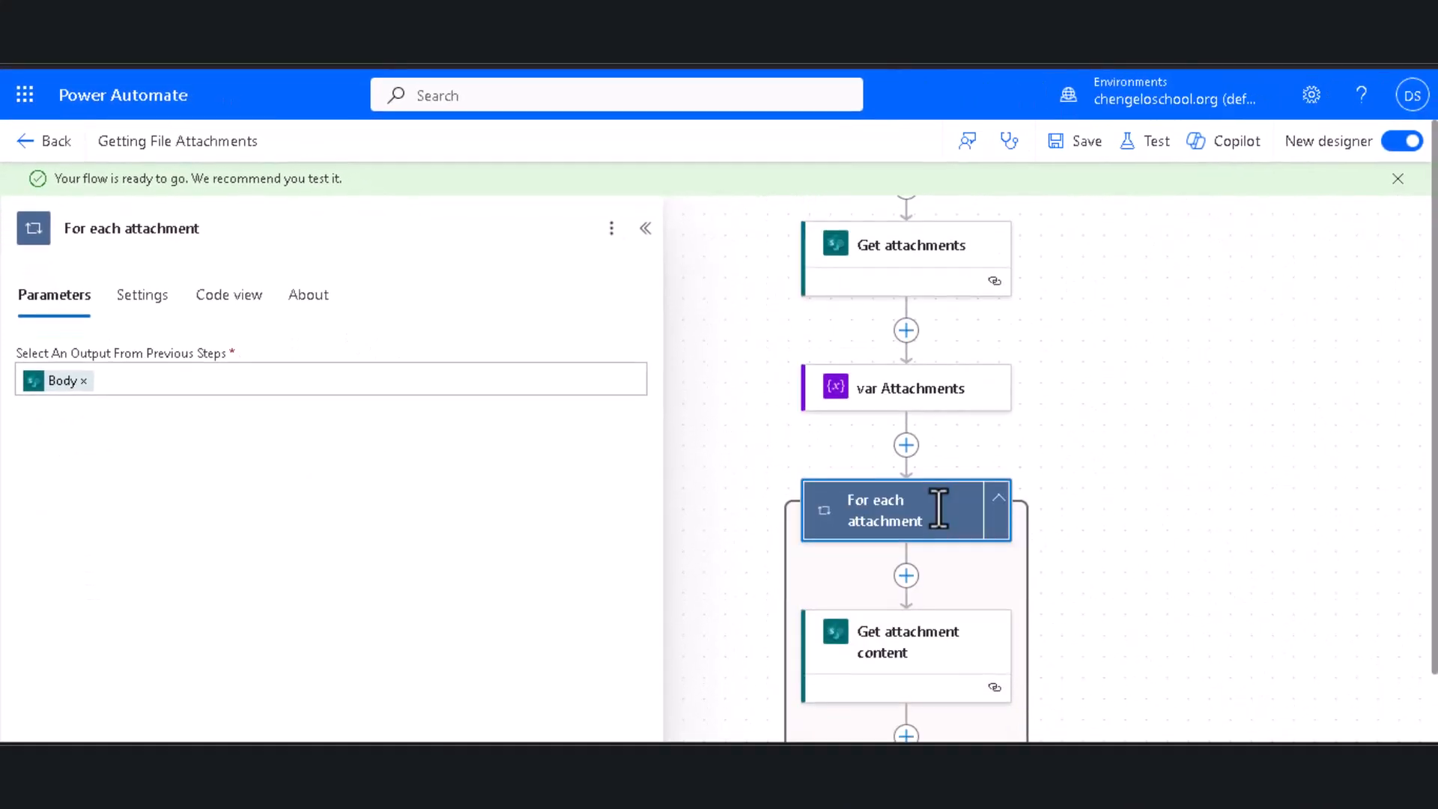
pyautogui.scroll(-1, 938, 509)
pyautogui.scroll(-2, 867, 546)
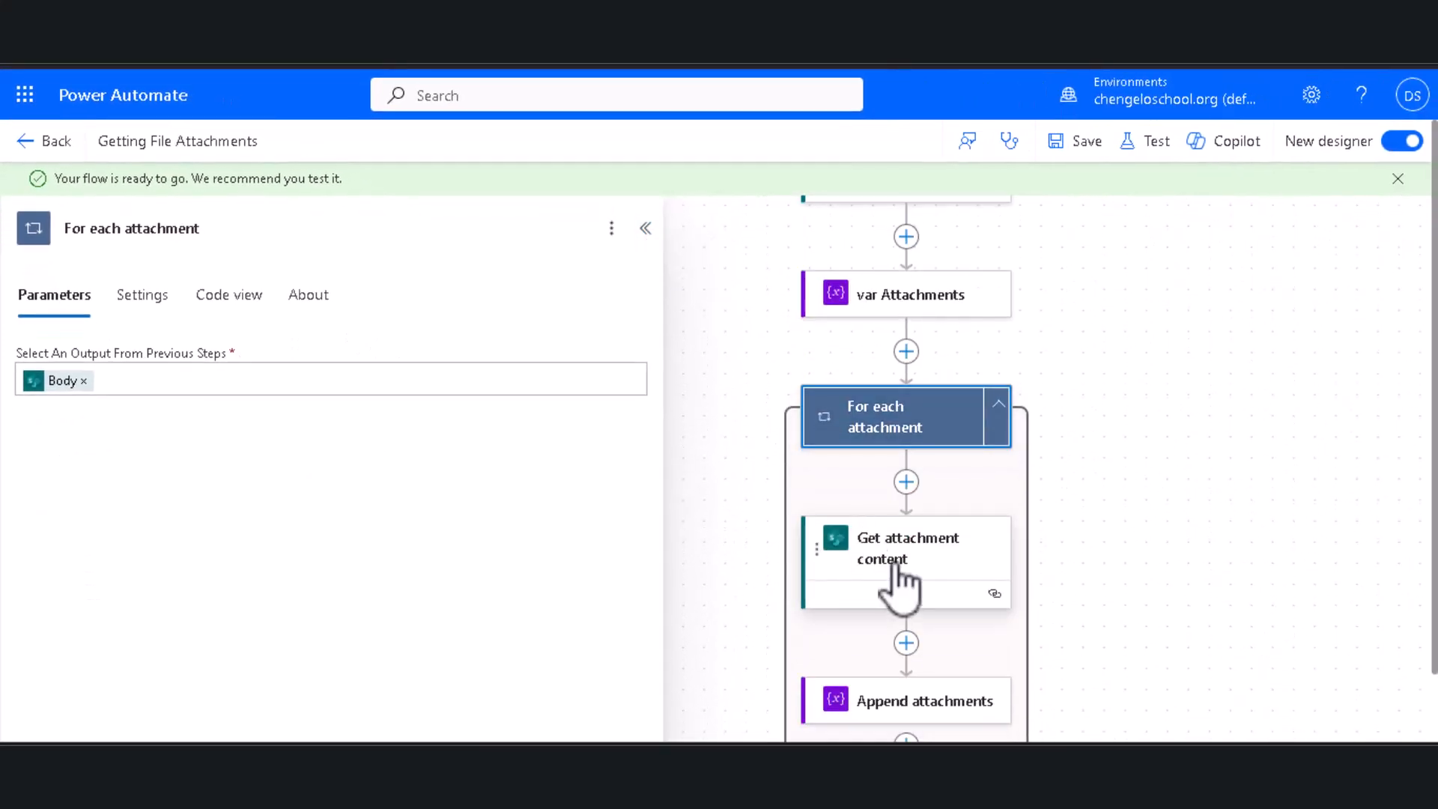
pyautogui.click(896, 571)
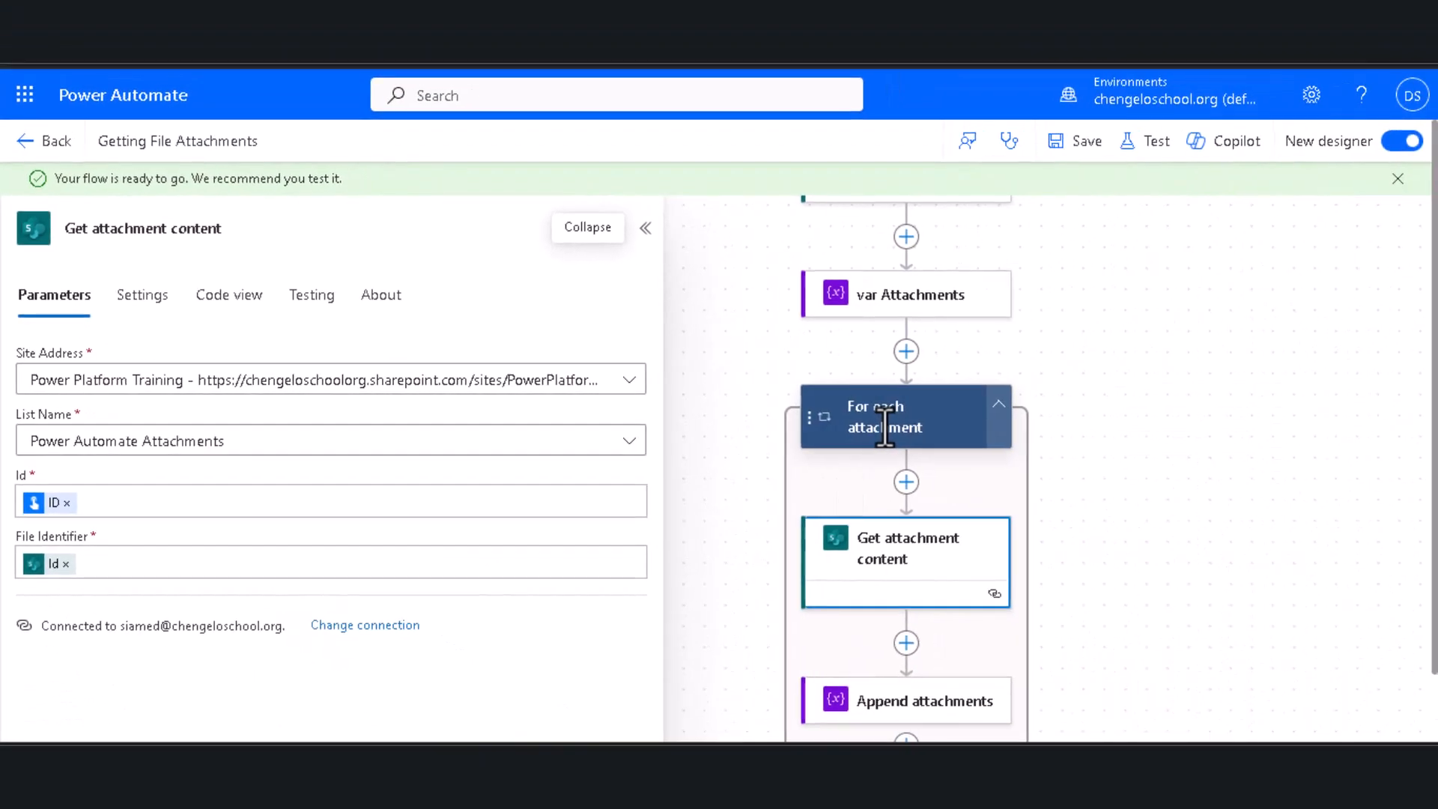
pyautogui.scroll(1, 1090, 225)
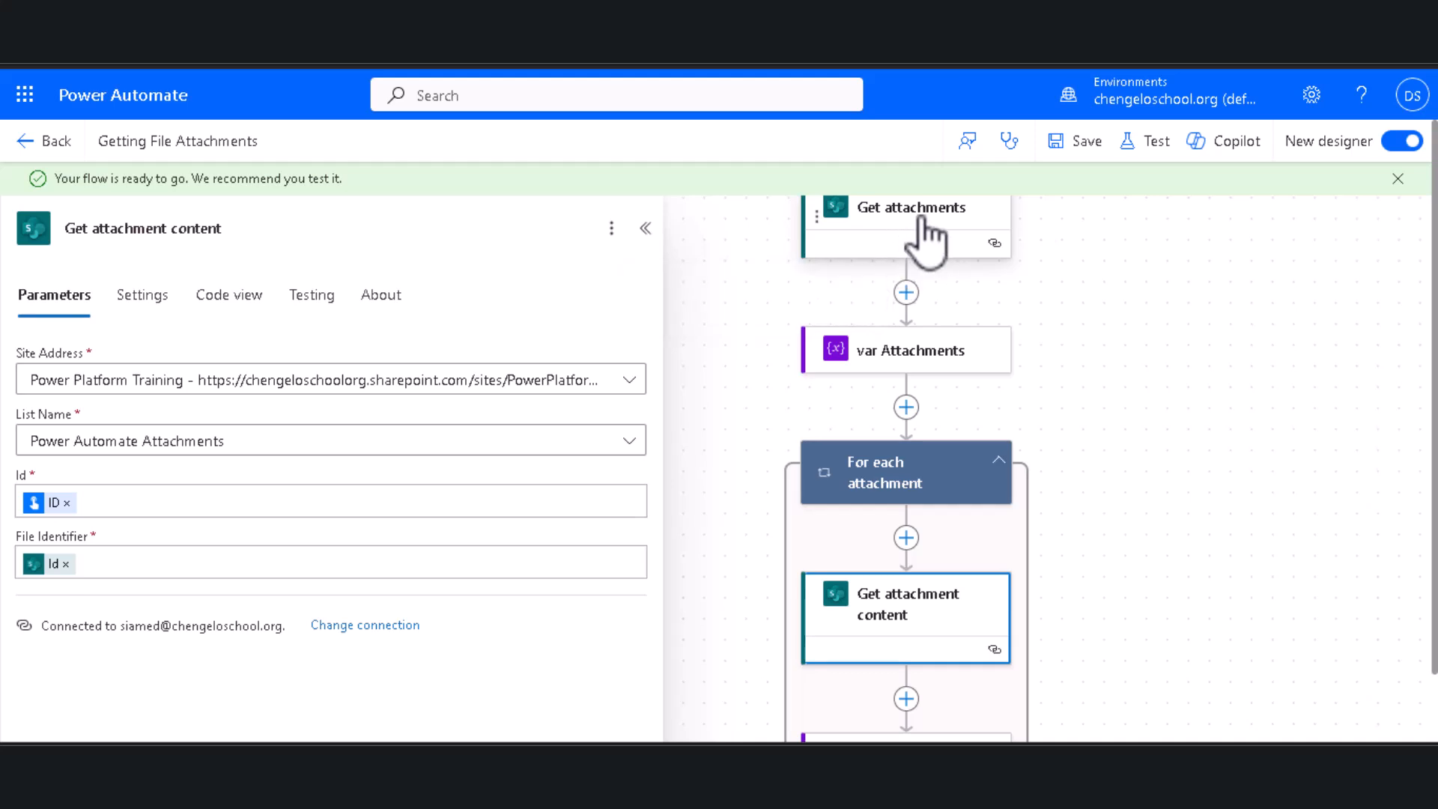
# - Review the JSON value in Append attachments and the parameters of the Create an approval action
pyautogui.scroll(-3, 919, 534)
pyautogui.click(873, 554)
pyautogui.scroll(-1, 901, 479)
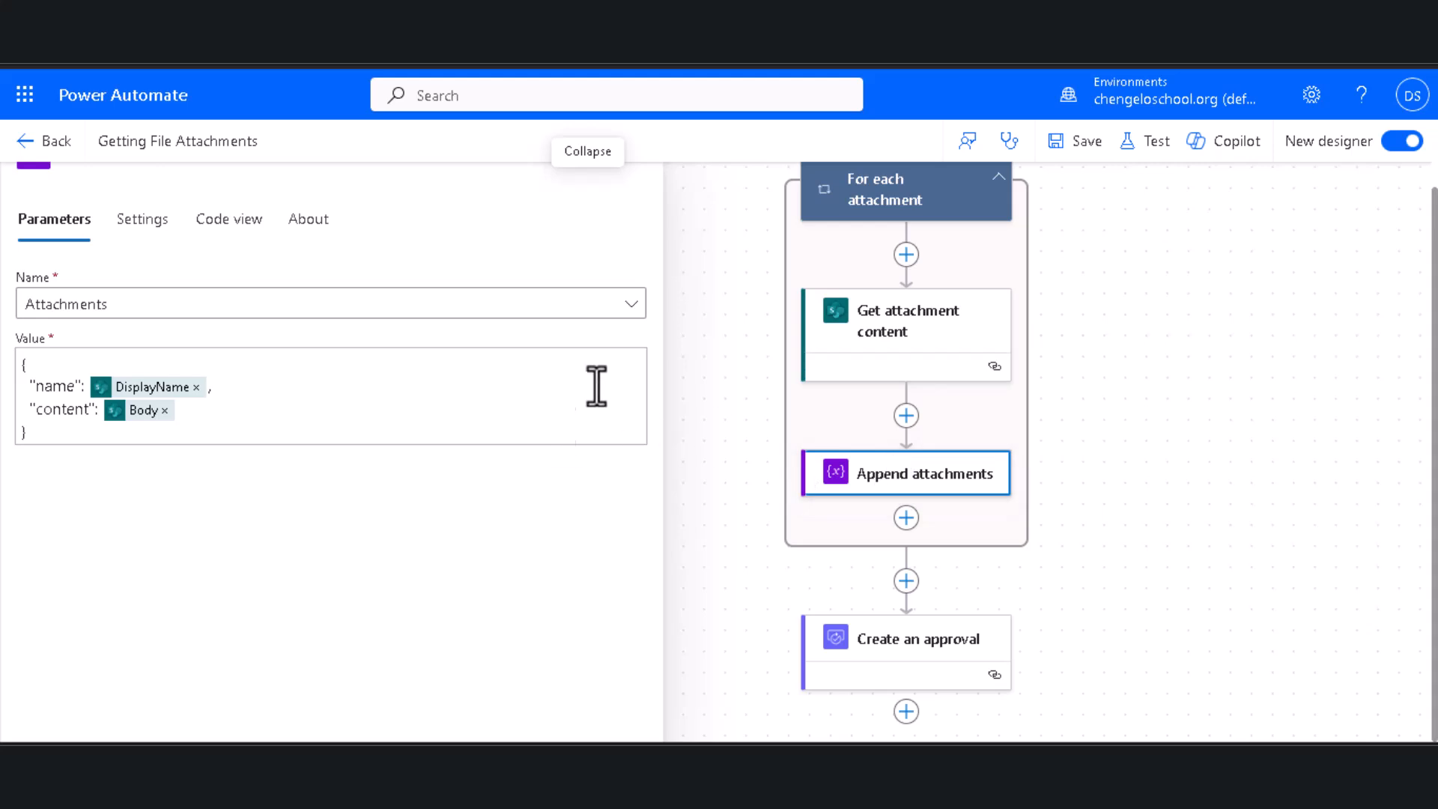
pyautogui.scroll(3, 922, 289)
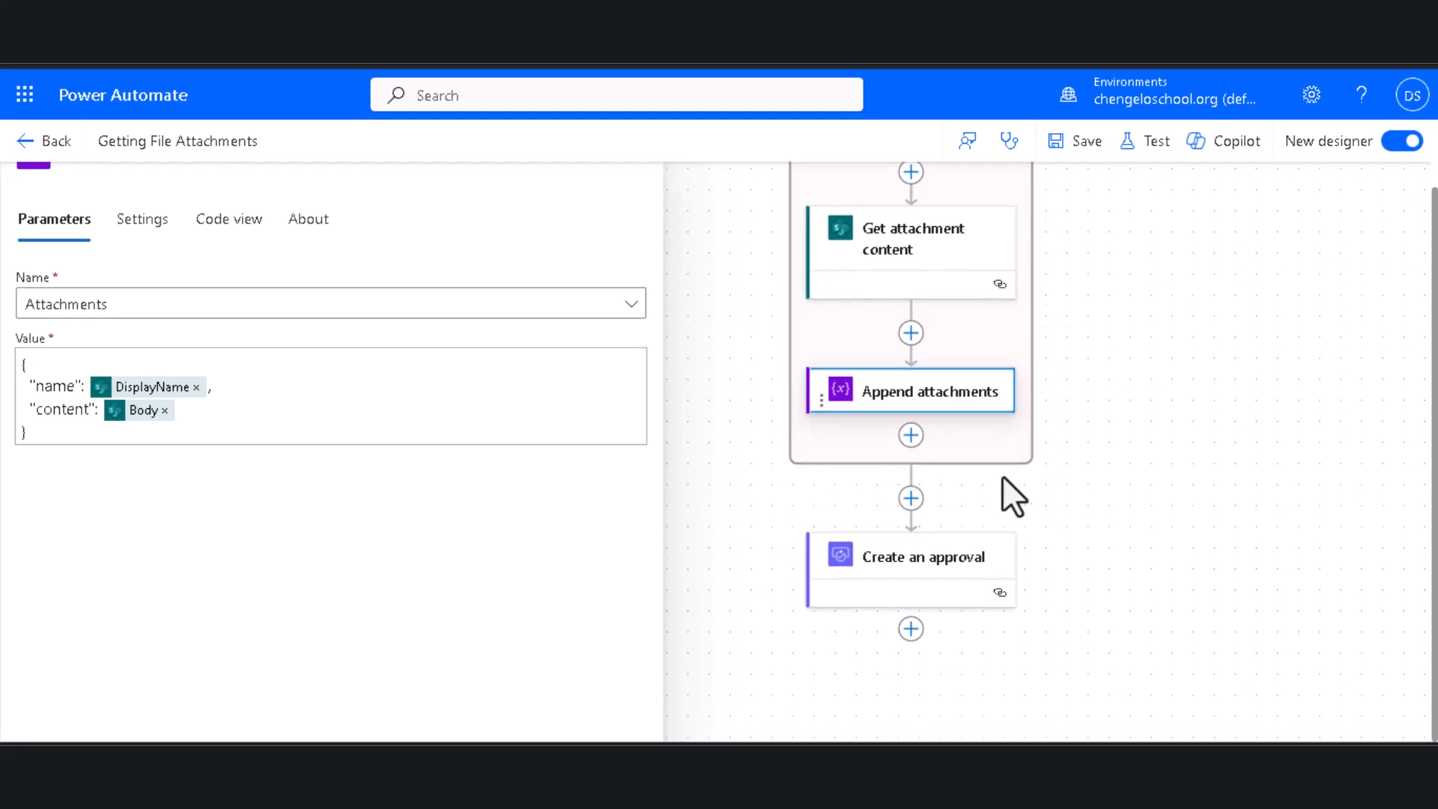
pyautogui.click(929, 581)
pyautogui.scroll(-5, 507, 594)
pyautogui.scroll(5, 539, 546)
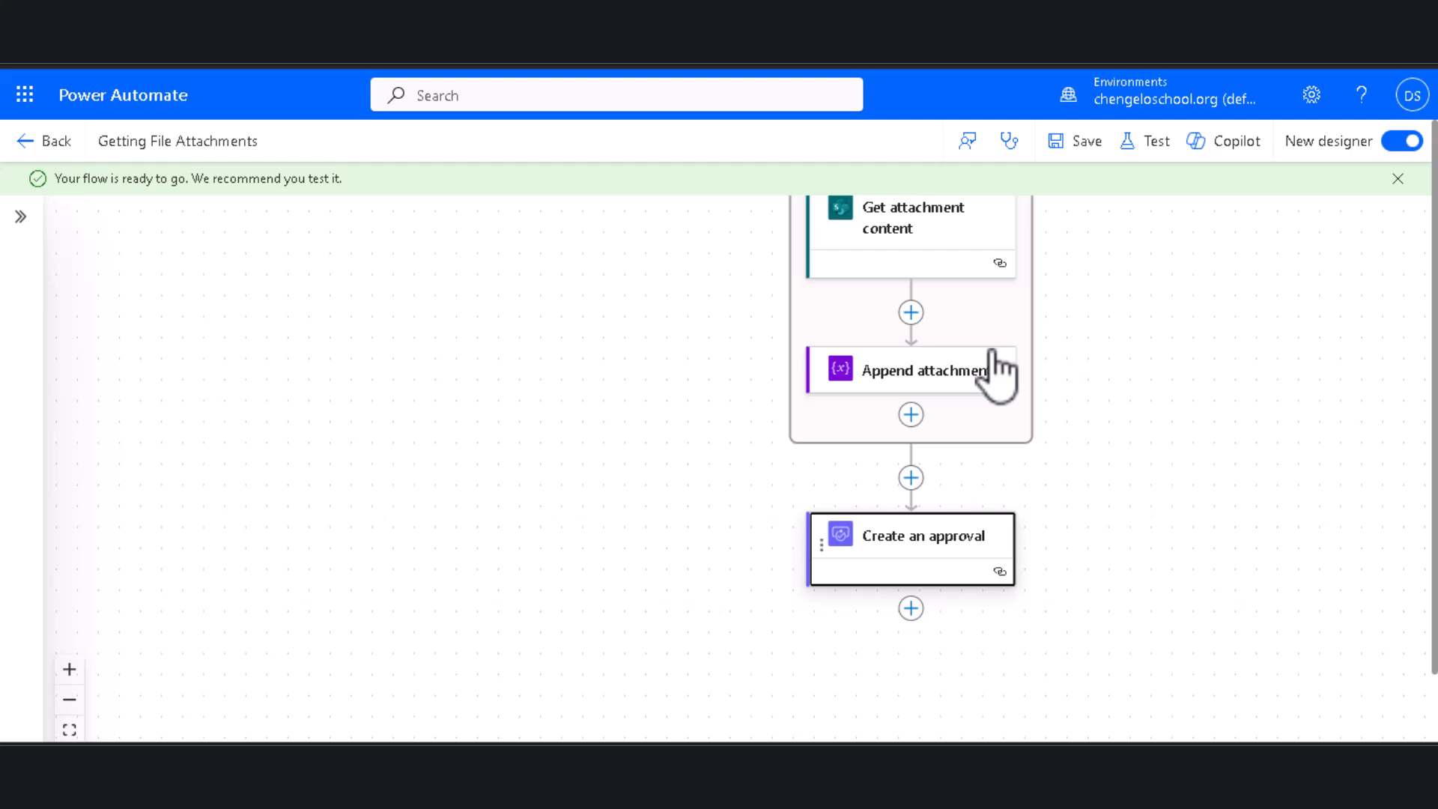
# - Run a test of the flow with ID 3, the Fisher item in the SharePoint list
pyautogui.click(1146, 141)
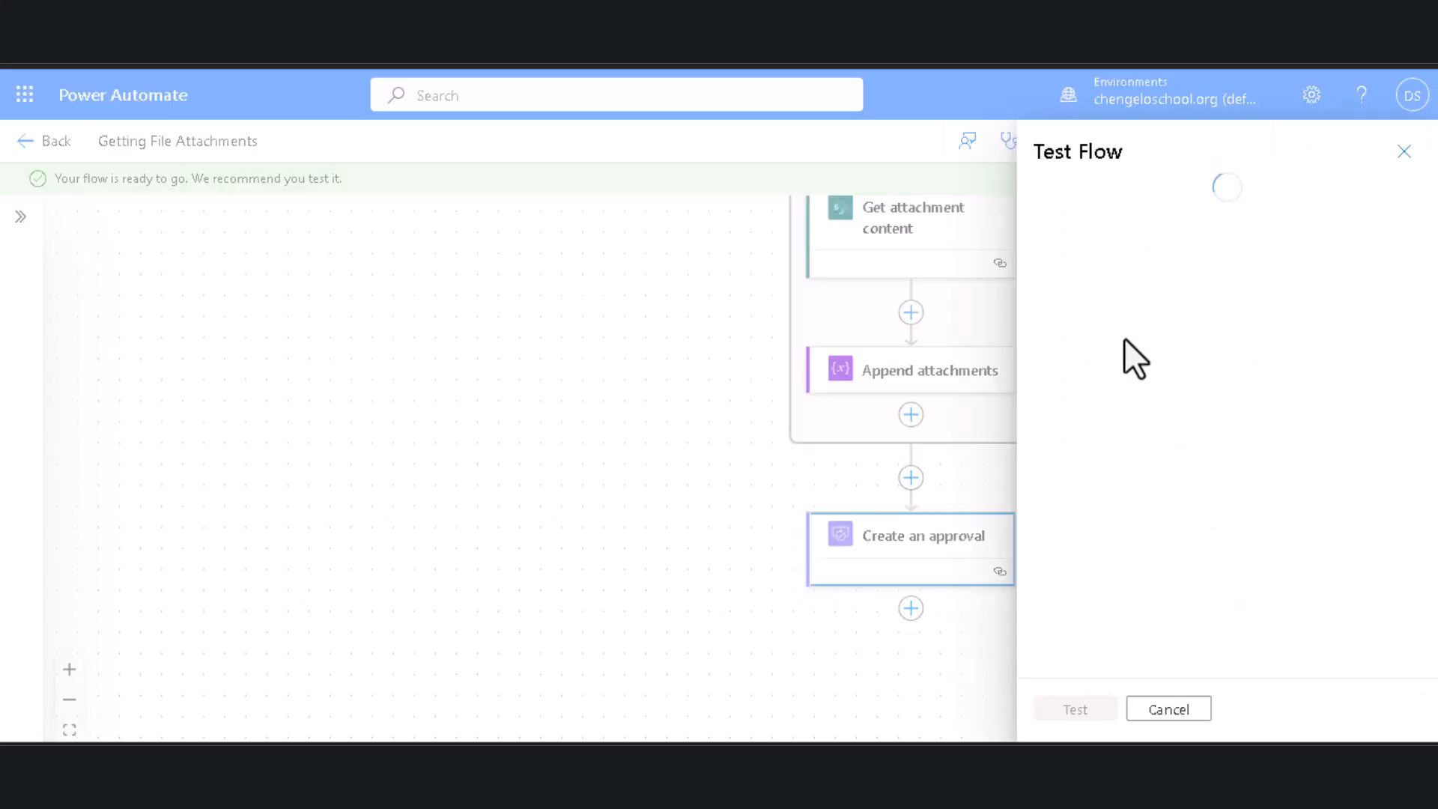
pyautogui.click(1096, 704)
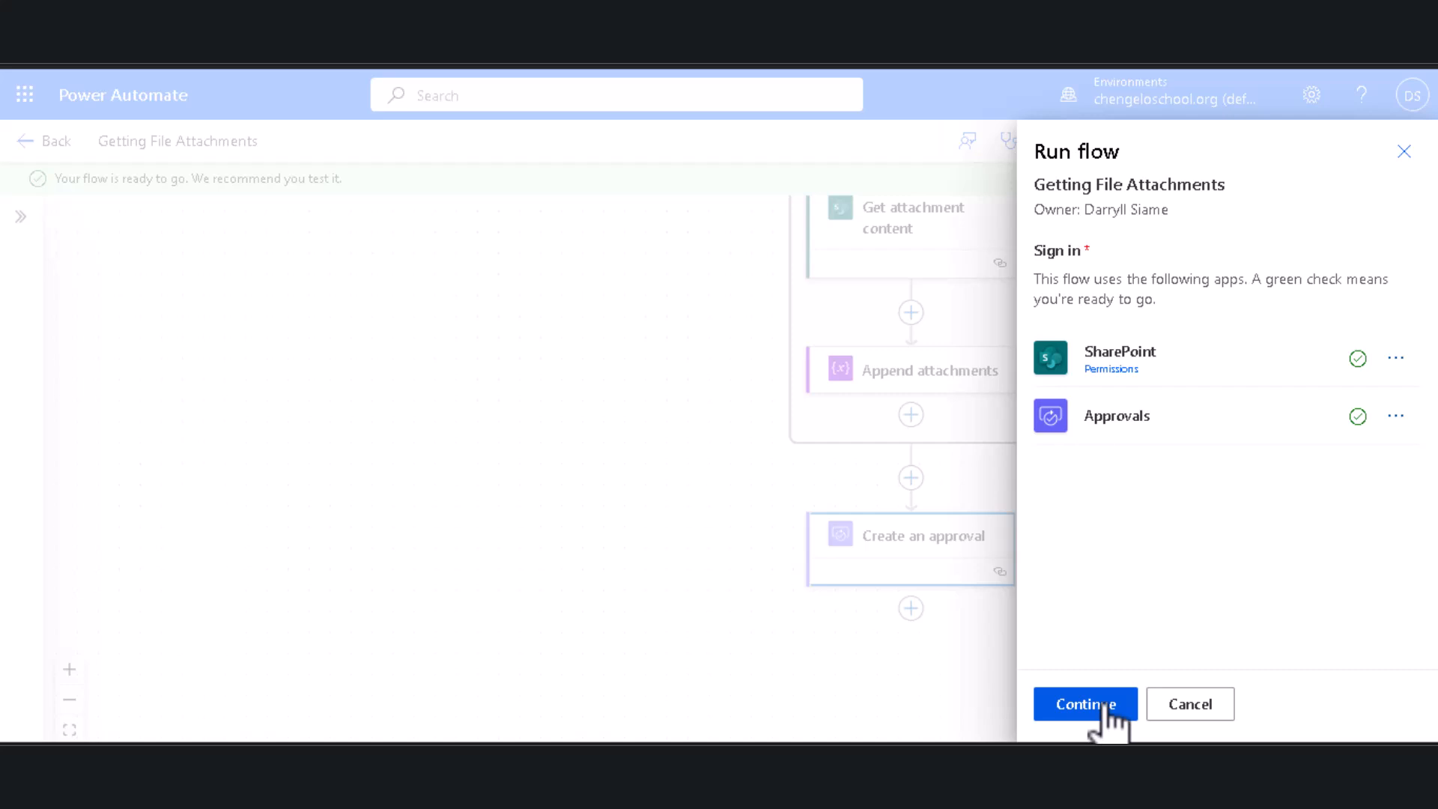
pyautogui.click(1103, 710)
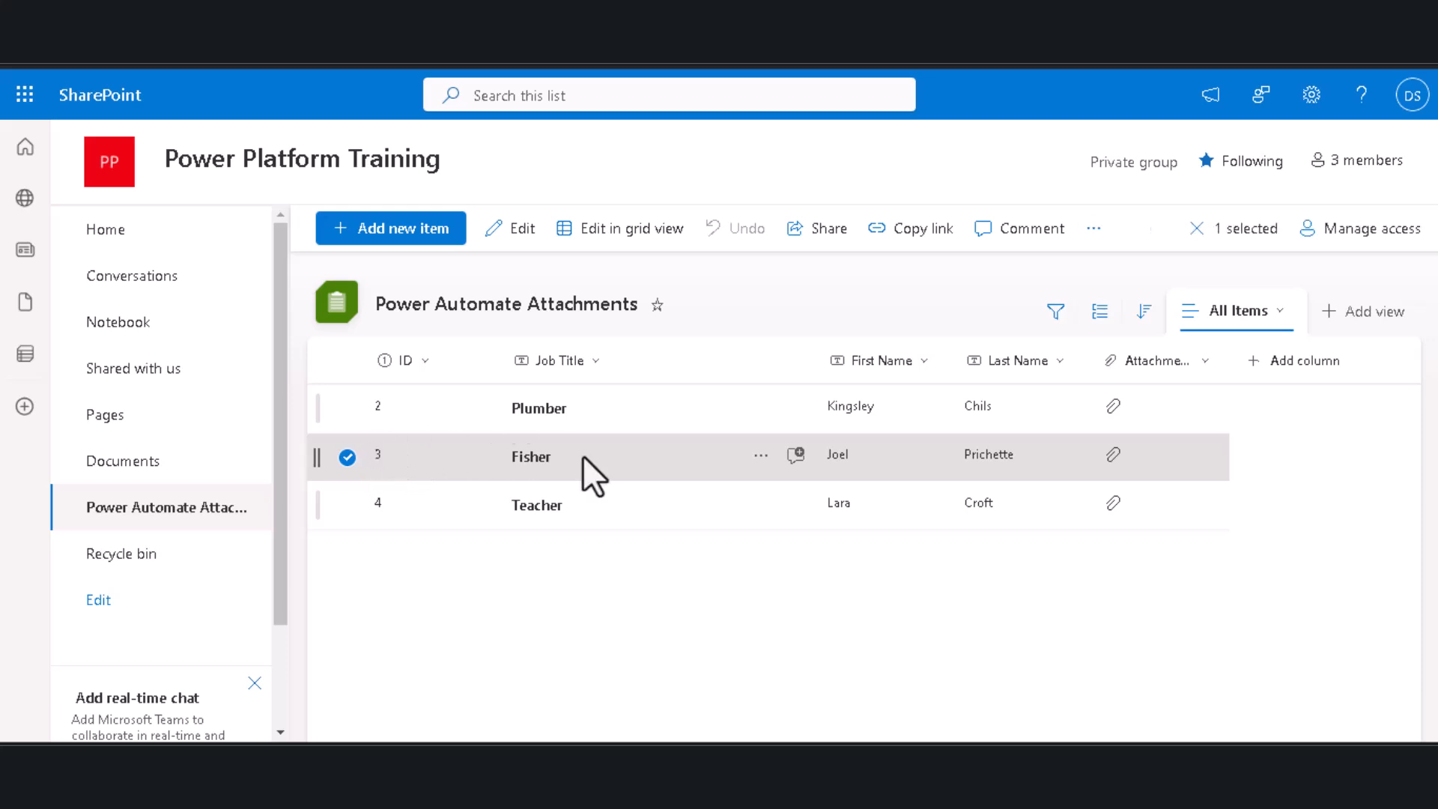
pyautogui.click(543, 458)
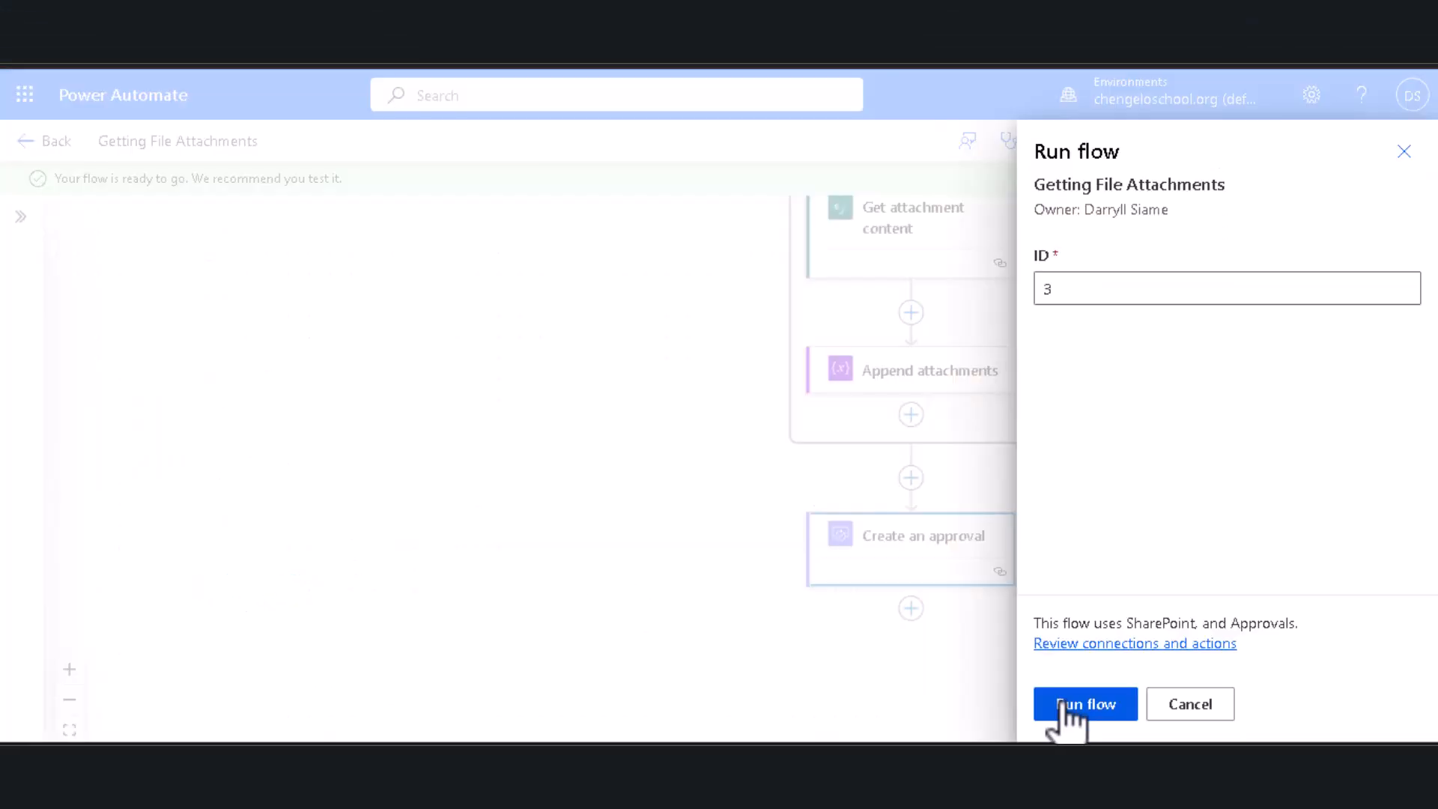
pyautogui.click(1069, 708)
# - Examine the action results of the test run and the files attached to the approval email in Gmail
pyautogui.scroll(3, 1094, 389)
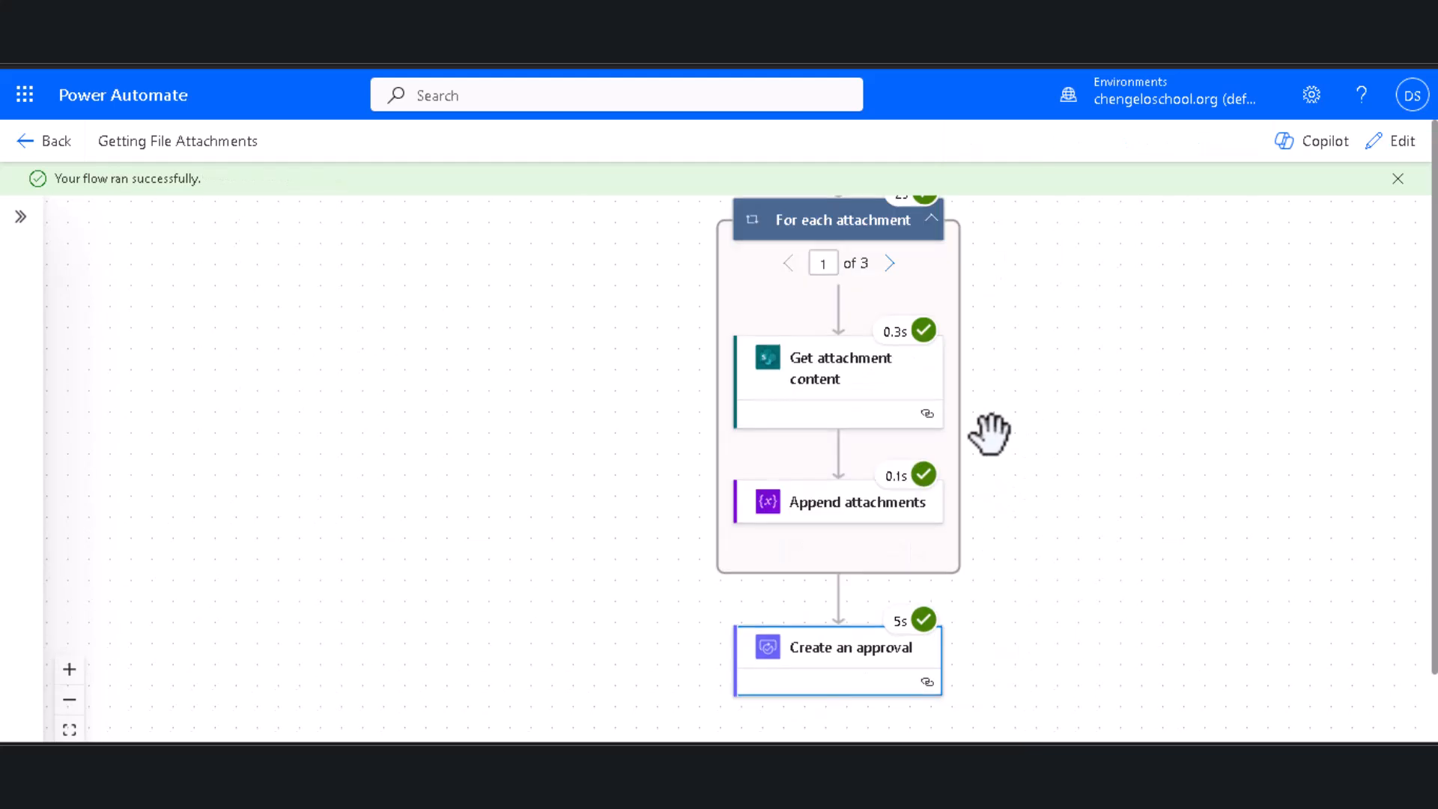
pyautogui.scroll(-3, 992, 430)
pyautogui.scroll(1, 985, 308)
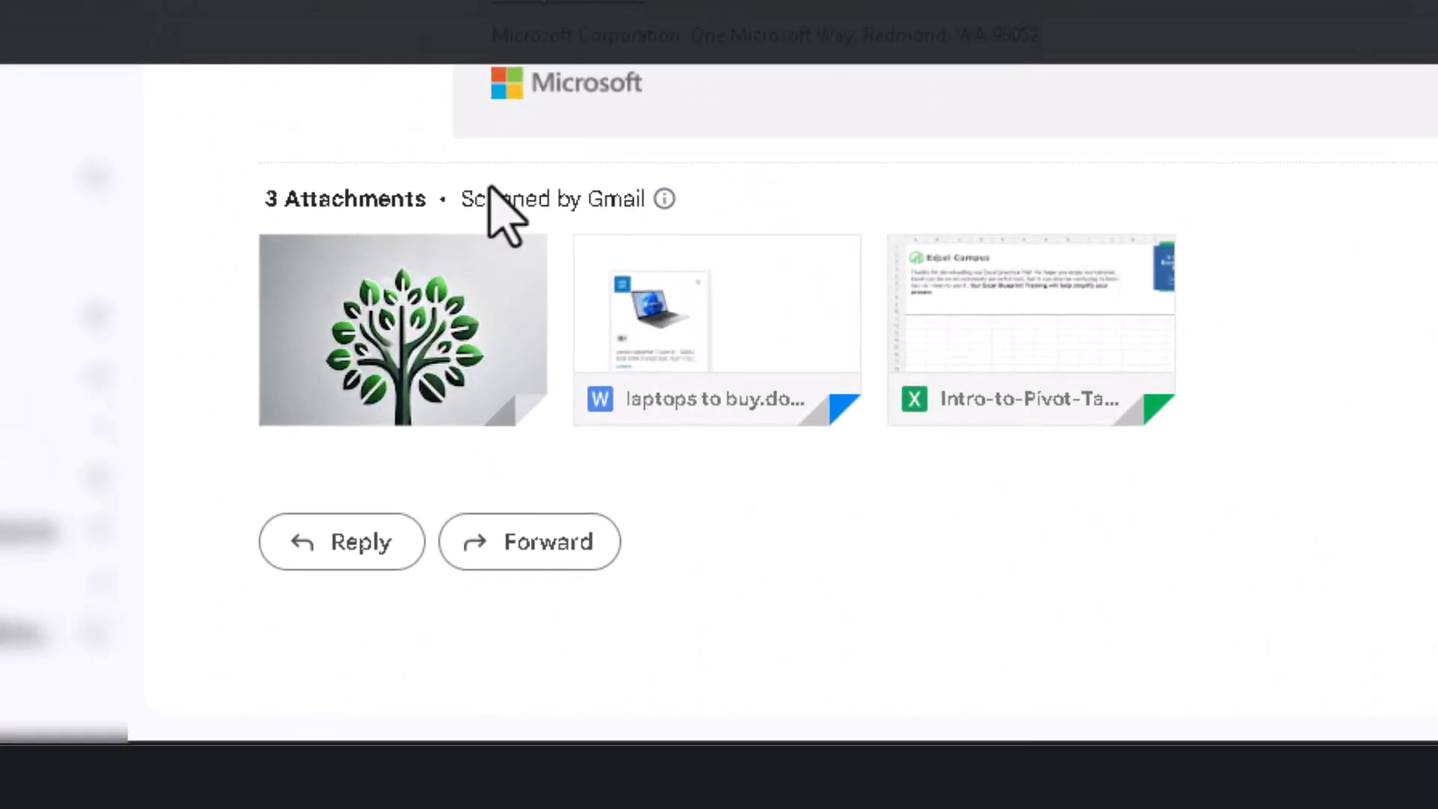
pyautogui.moveTo(413, 284)
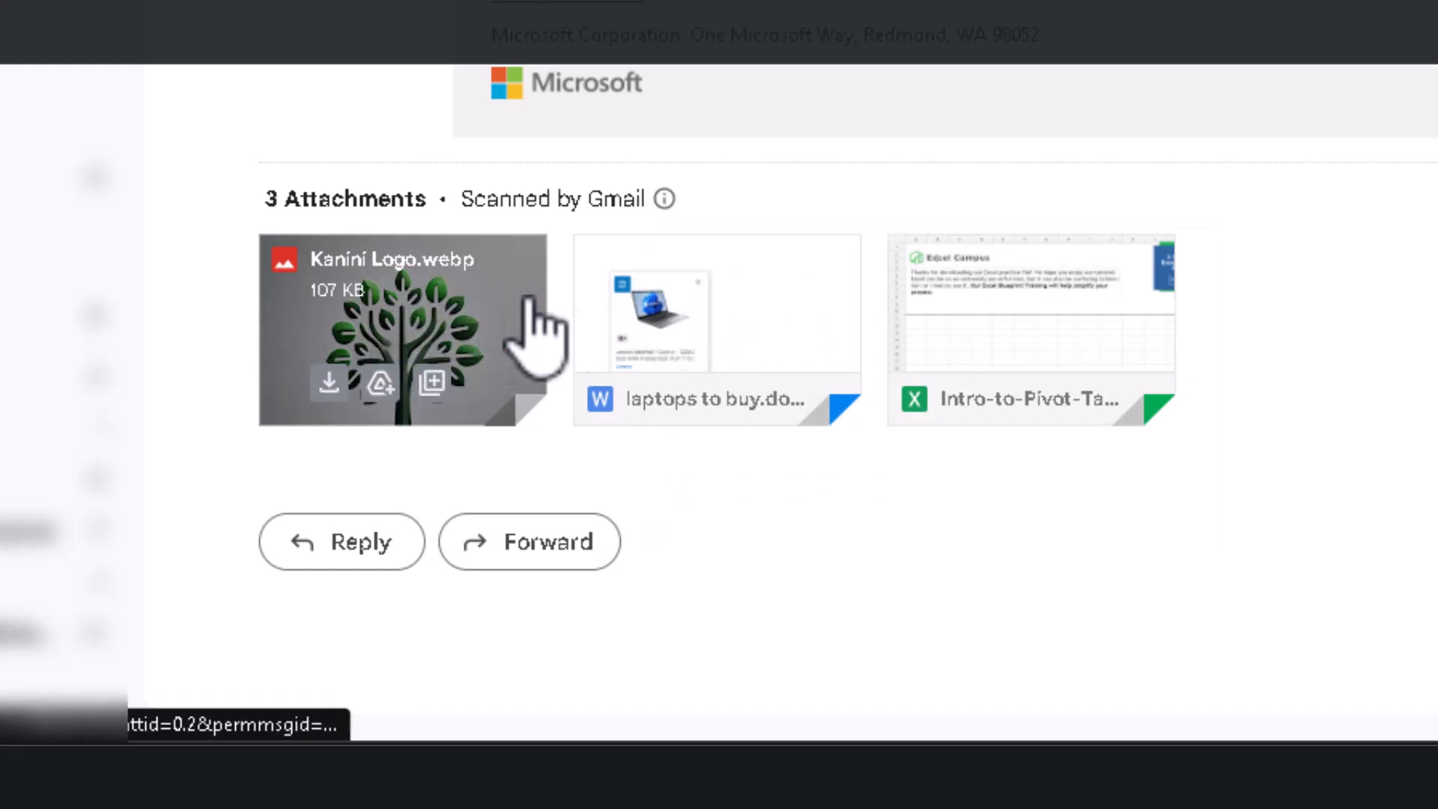
pyautogui.moveTo(1000, 288)
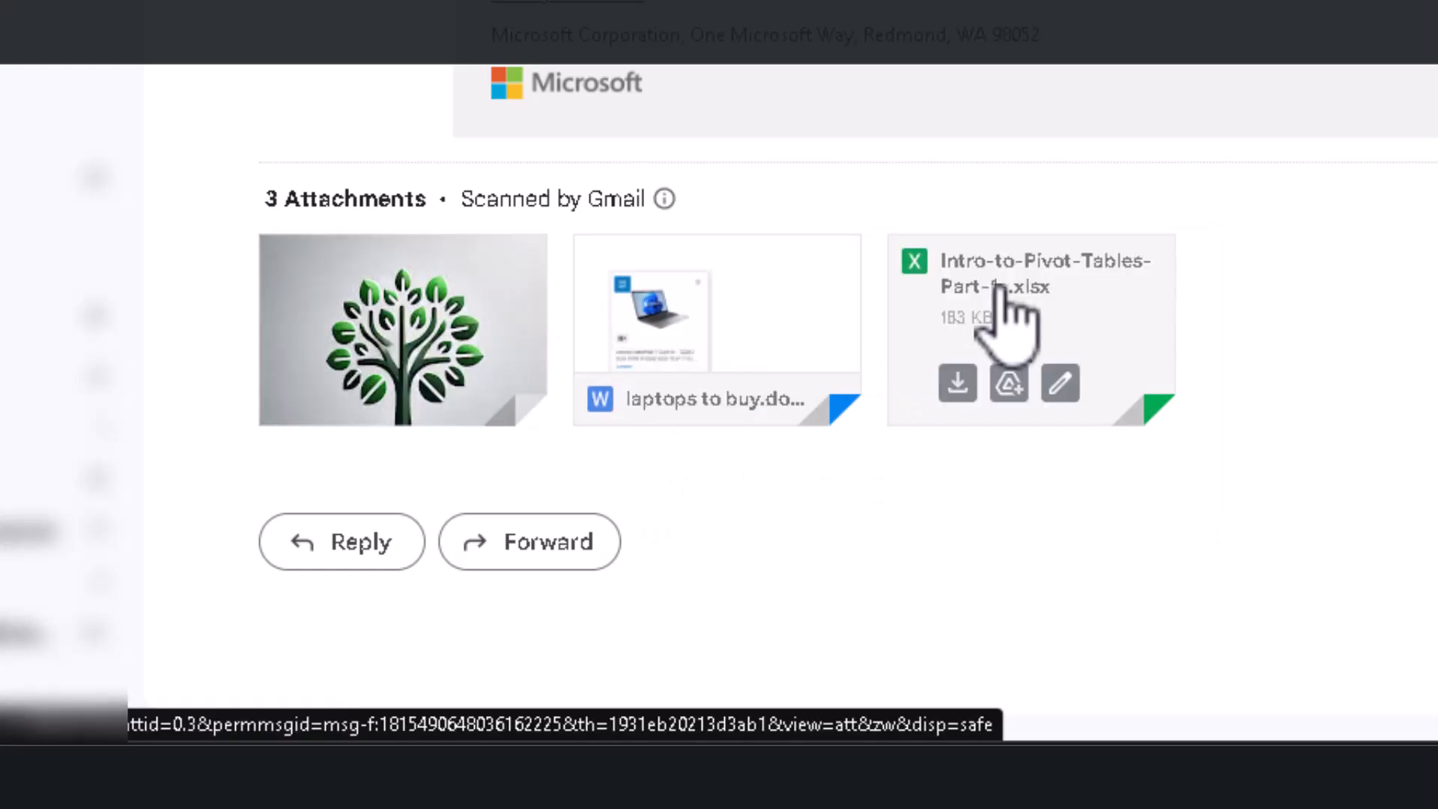